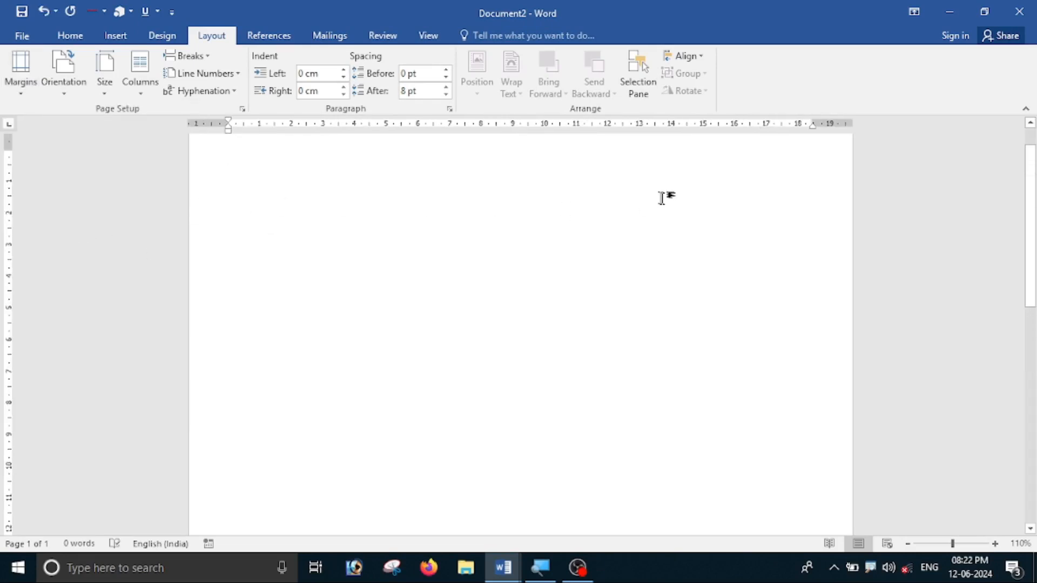
Switch to the Design ribbon to reach the page background options for the blank document.
{"action": "scroll", "coordinate": [727, 407], "scroll_direction": "down", "scroll_amount": 10}
{"action": "scroll", "coordinate": [727, 407], "scroll_direction": "up", "scroll_amount": 10}
{"action": "scroll", "coordinate": [520, 334], "scroll_direction": "up", "scroll_amount": 1}
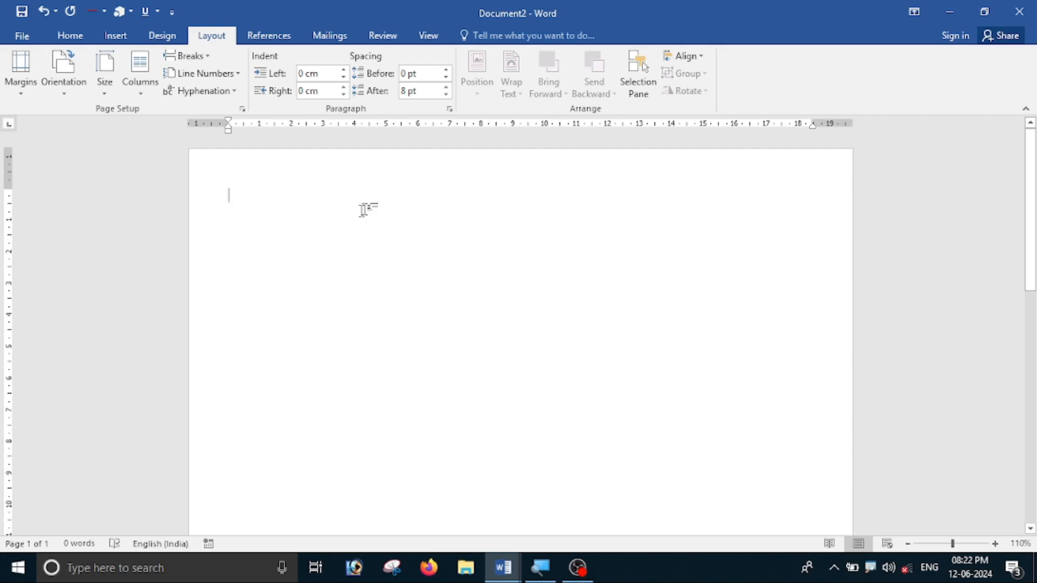
{"action": "left_click", "coordinate": [175, 36]}
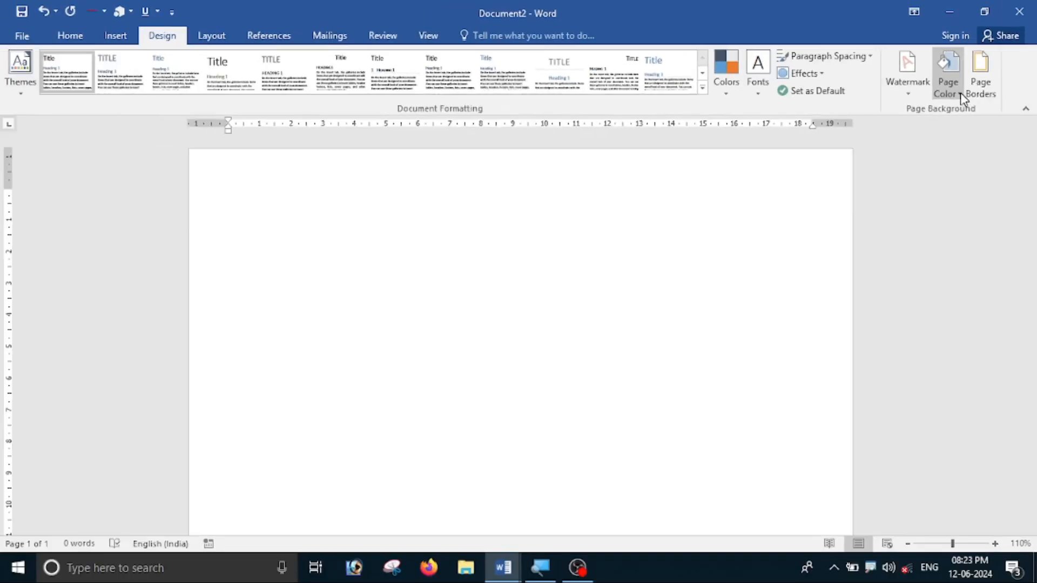
Apply the Parchment texture as the page background through Page Color > Fill Effects.
{"action": "left_click", "coordinate": [961, 95]}
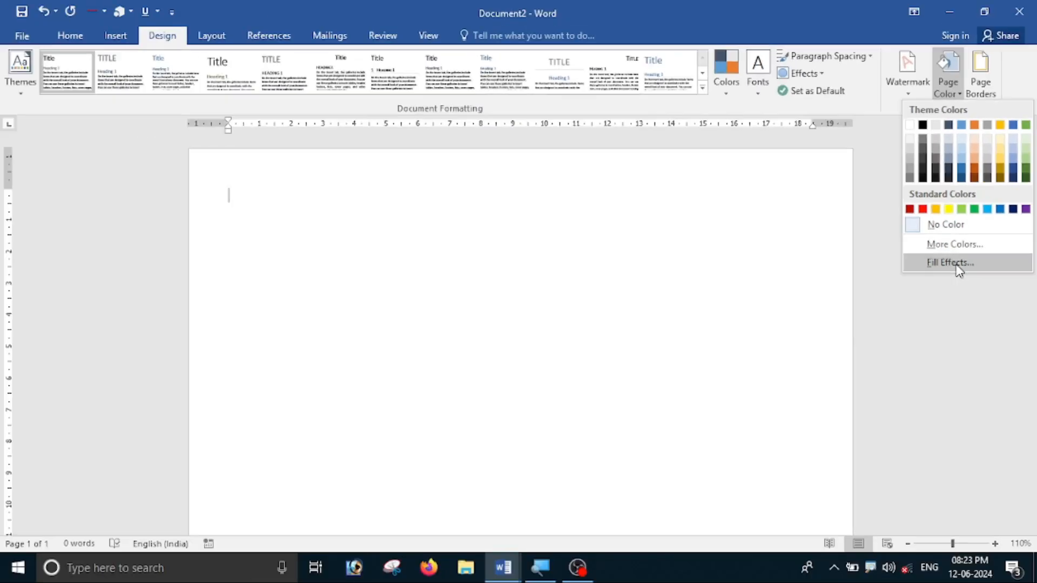
{"action": "left_click", "coordinate": [956, 264]}
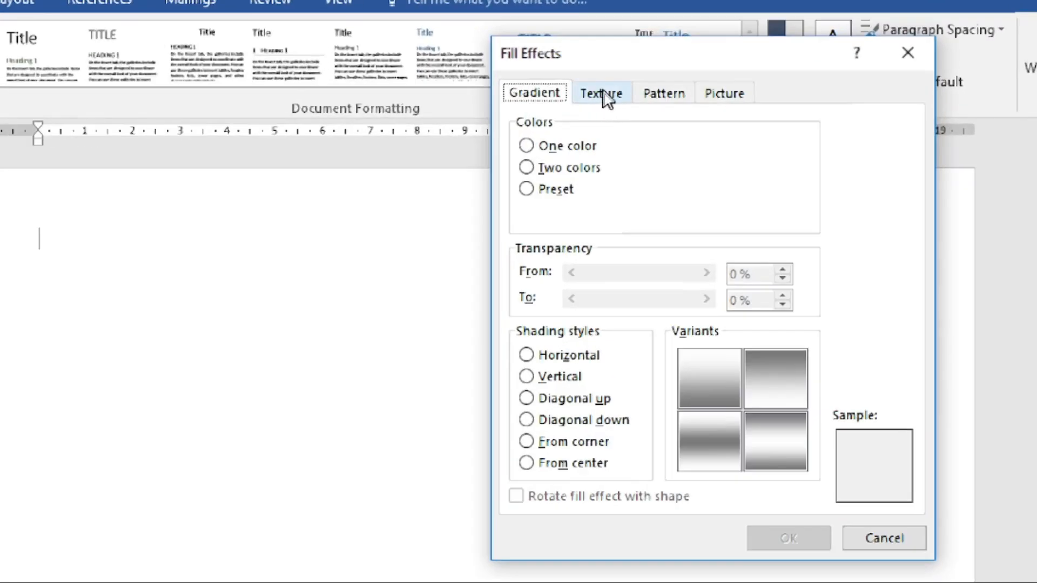
{"action": "left_click", "coordinate": [604, 97]}
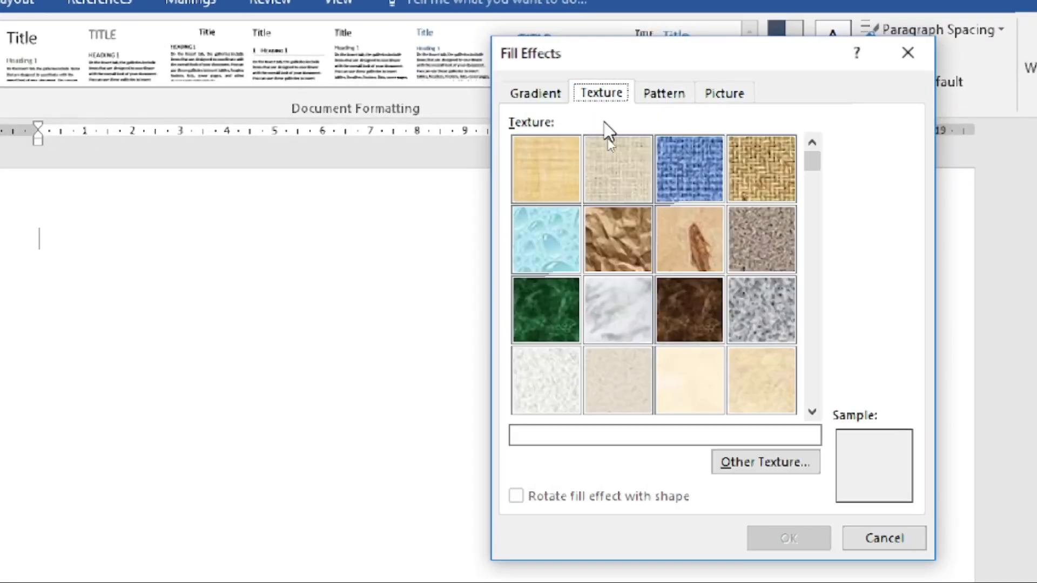
{"action": "left_click", "coordinate": [811, 412]}
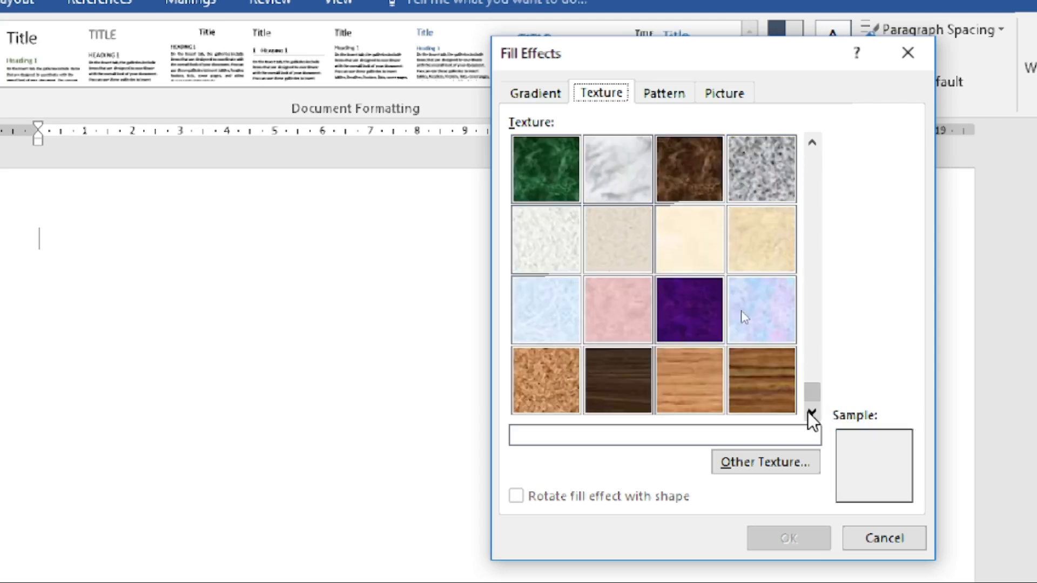
{"action": "left_click", "coordinate": [811, 142]}
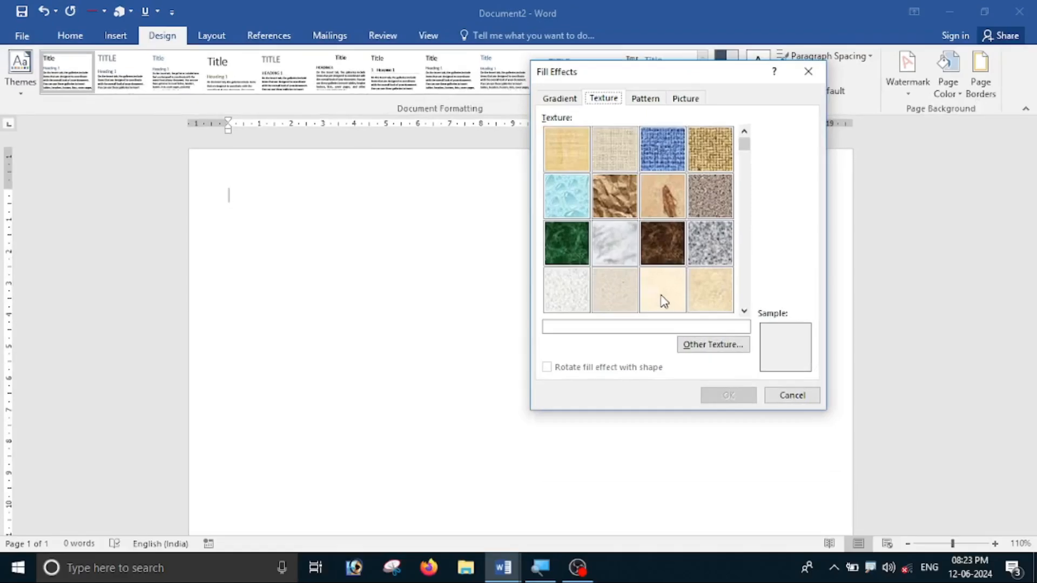
{"action": "left_click", "coordinate": [663, 301]}
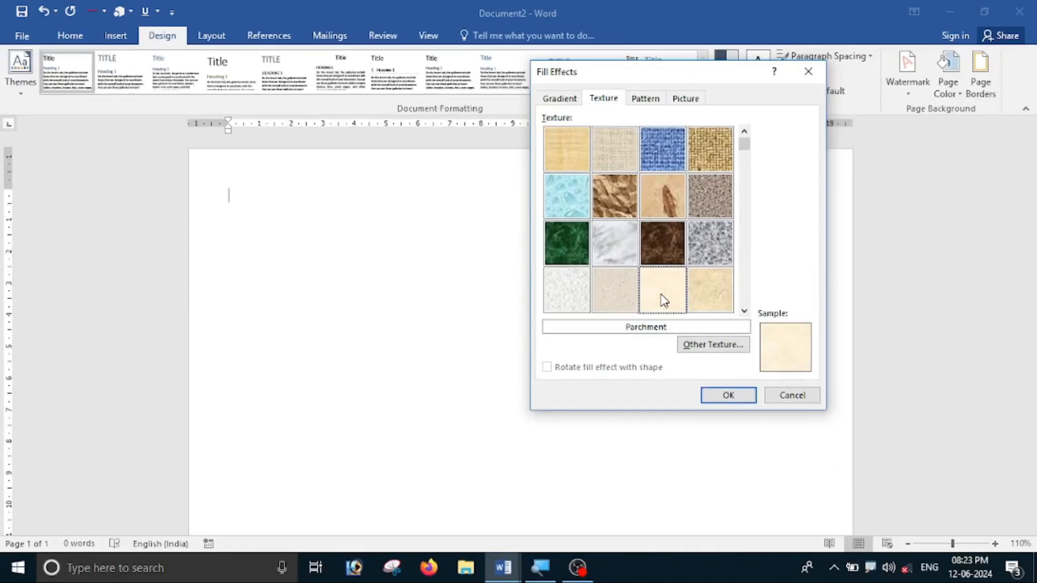
{"action": "left_click", "coordinate": [730, 397]}
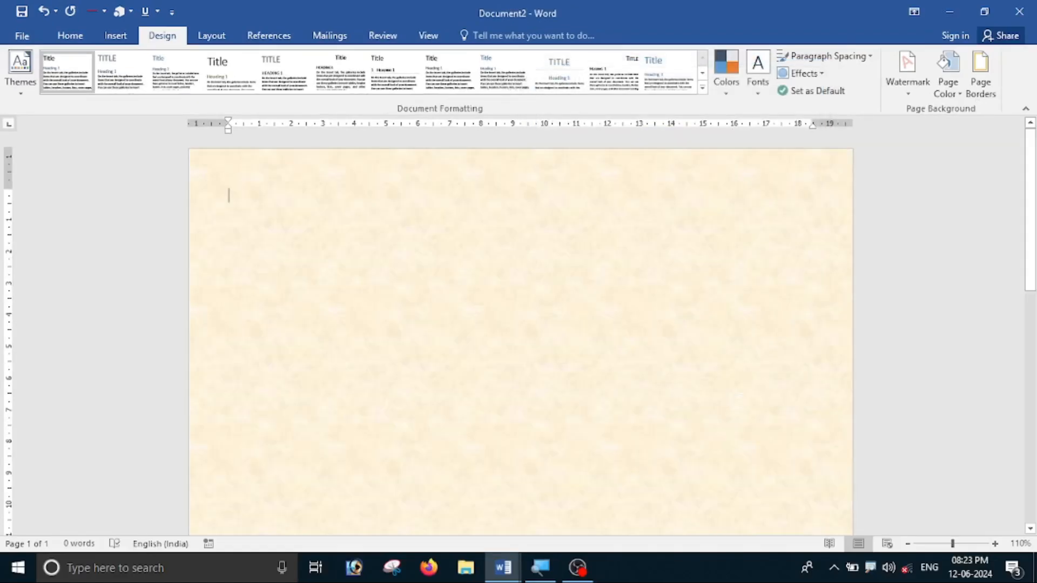
{"action": "scroll", "coordinate": [618, 275], "scroll_direction": "down", "scroll_amount": 6}
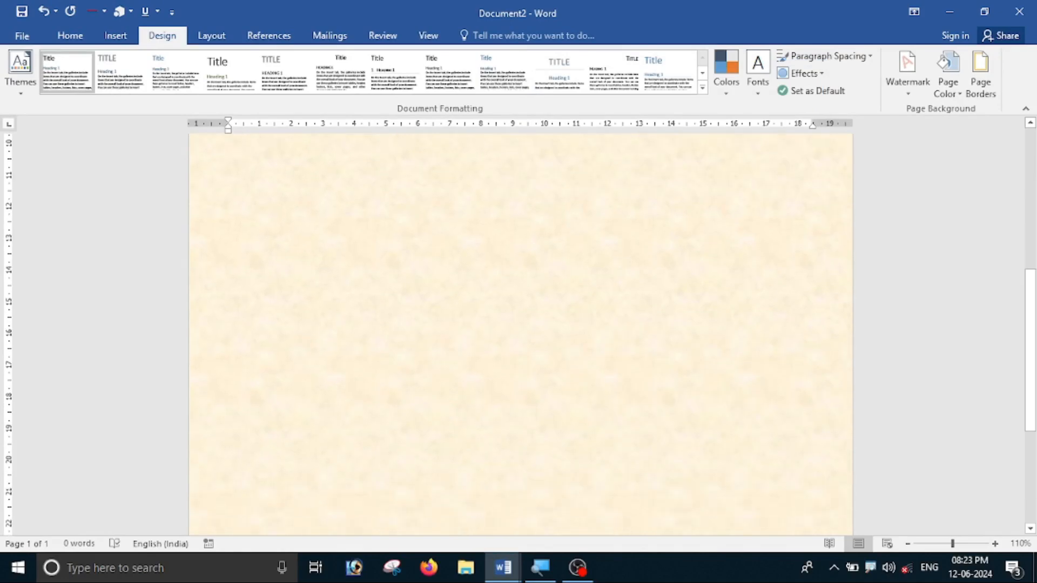
{"action": "scroll", "coordinate": [623, 290], "scroll_direction": "down", "scroll_amount": 4}
{"action": "scroll", "coordinate": [619, 305], "scroll_direction": "up", "scroll_amount": 10}
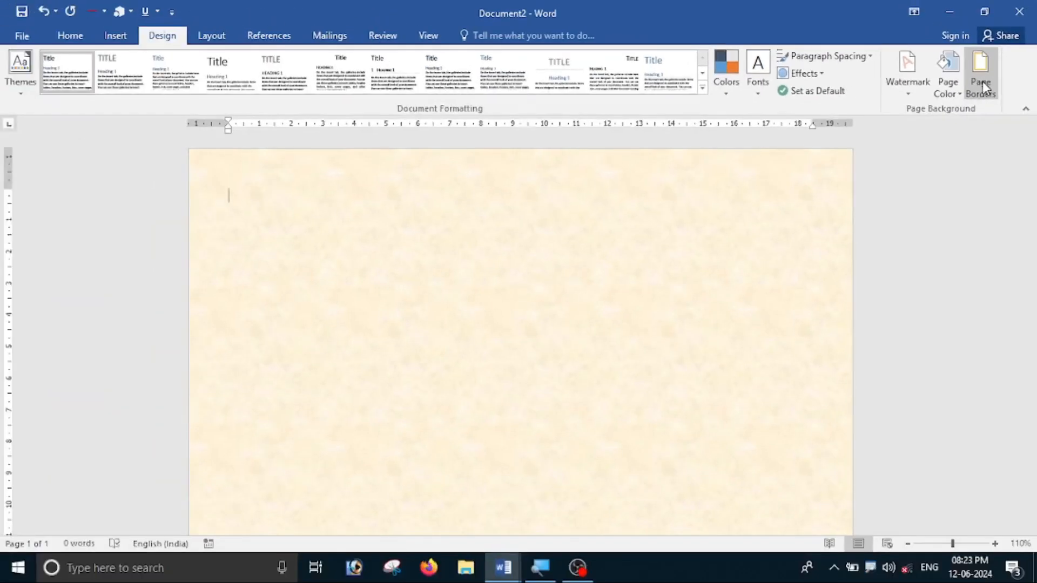
Pick a decorative art border in the Page Borders dialog.
{"action": "left_click", "coordinate": [983, 84]}
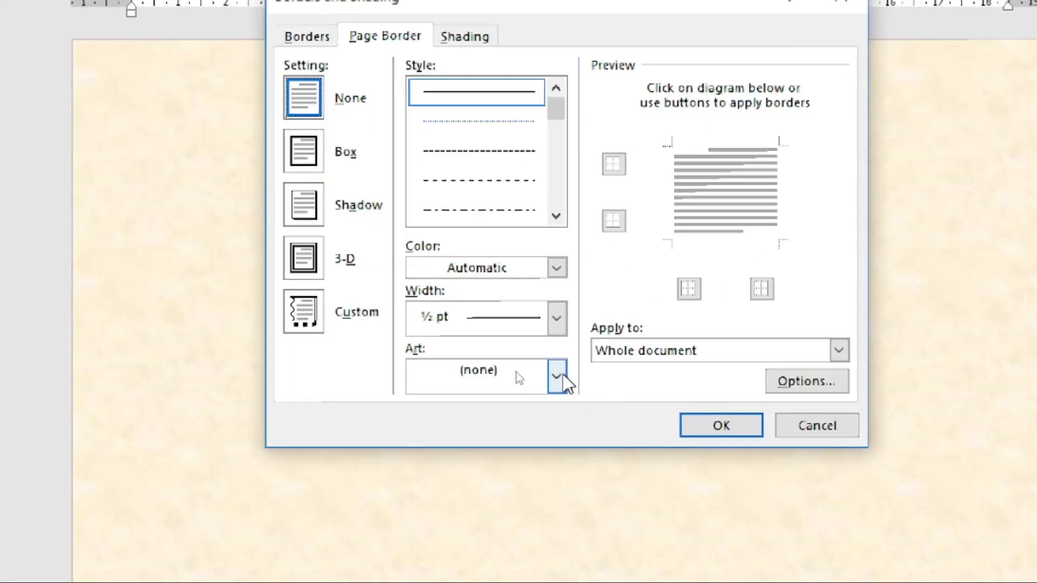
{"action": "left_click", "coordinate": [512, 374]}
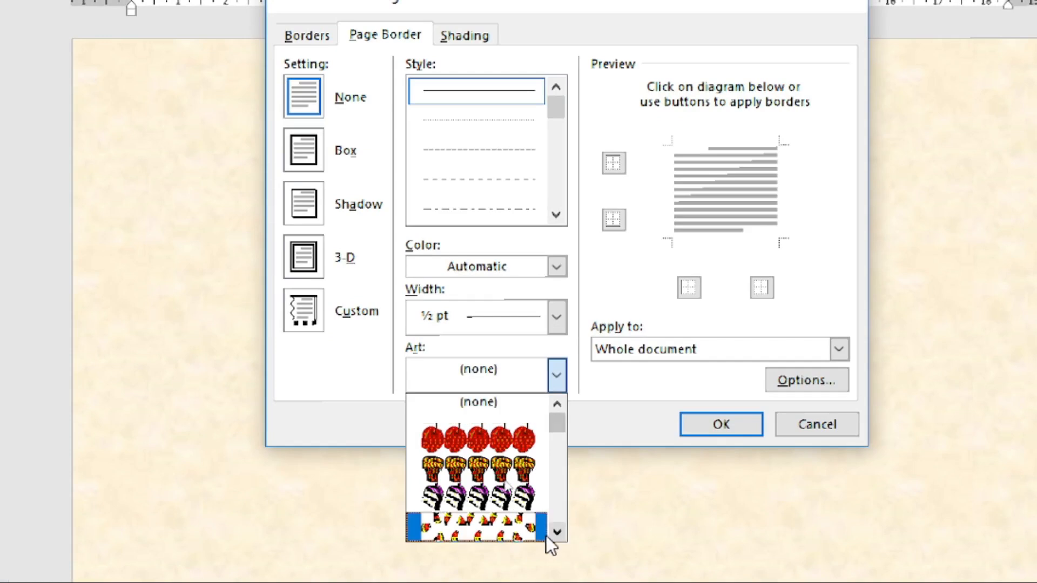
{"action": "left_click_drag", "start_coordinate": [550, 536], "coordinate": [549, 530]}
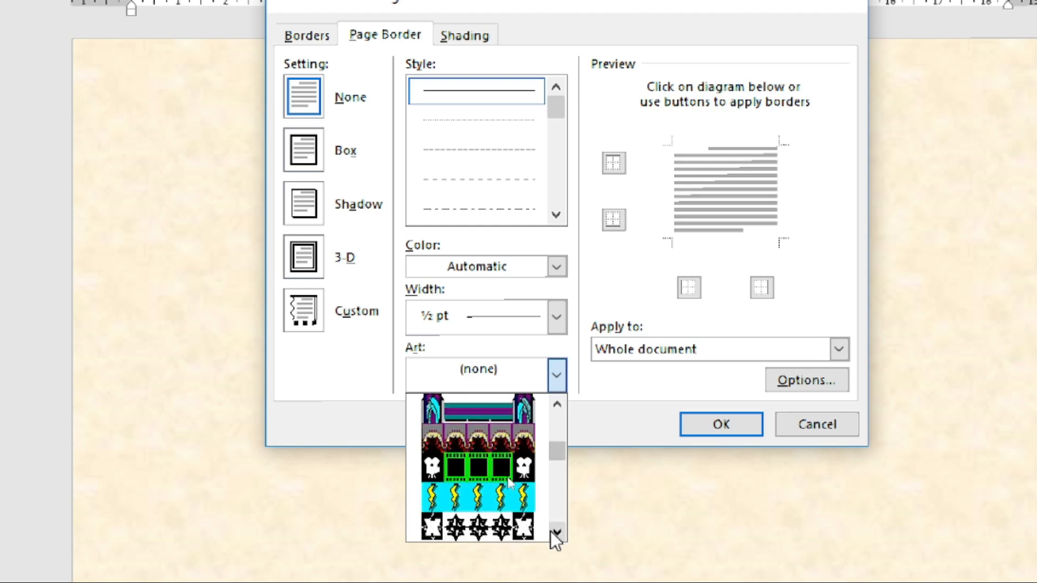
{"action": "left_click", "coordinate": [557, 404]}
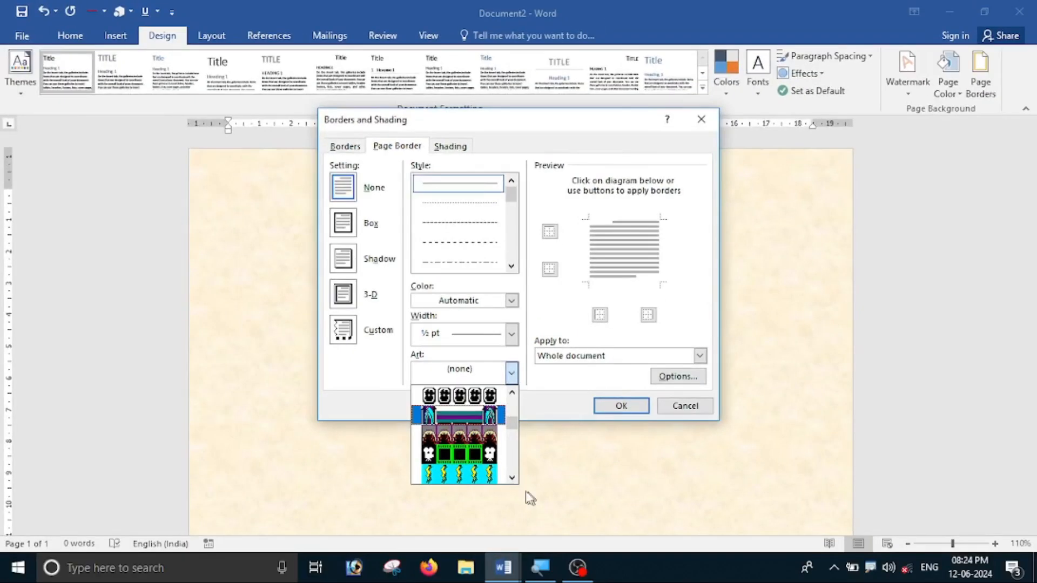
{"action": "left_click_drag", "start_coordinate": [512, 479], "coordinate": [512, 478]}
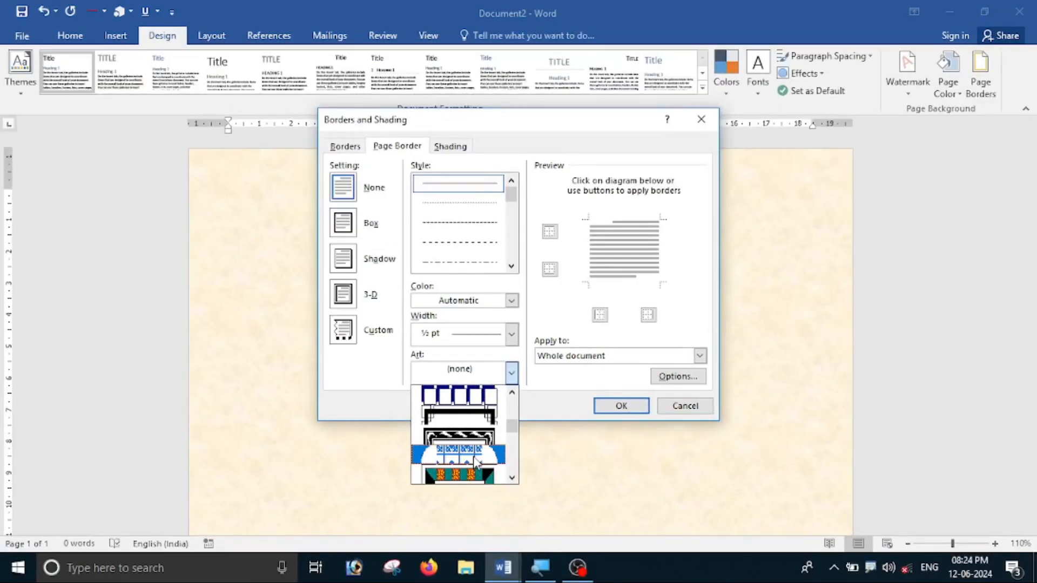
{"action": "left_click", "coordinate": [475, 460]}
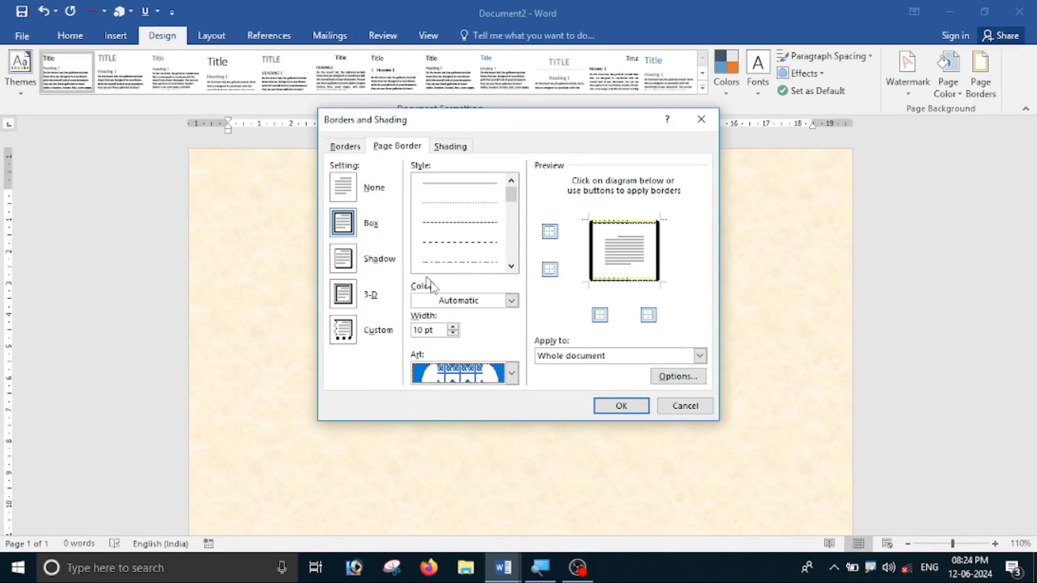
Colour the art border red and apply it around the whole page.
{"action": "left_click", "coordinate": [511, 302]}
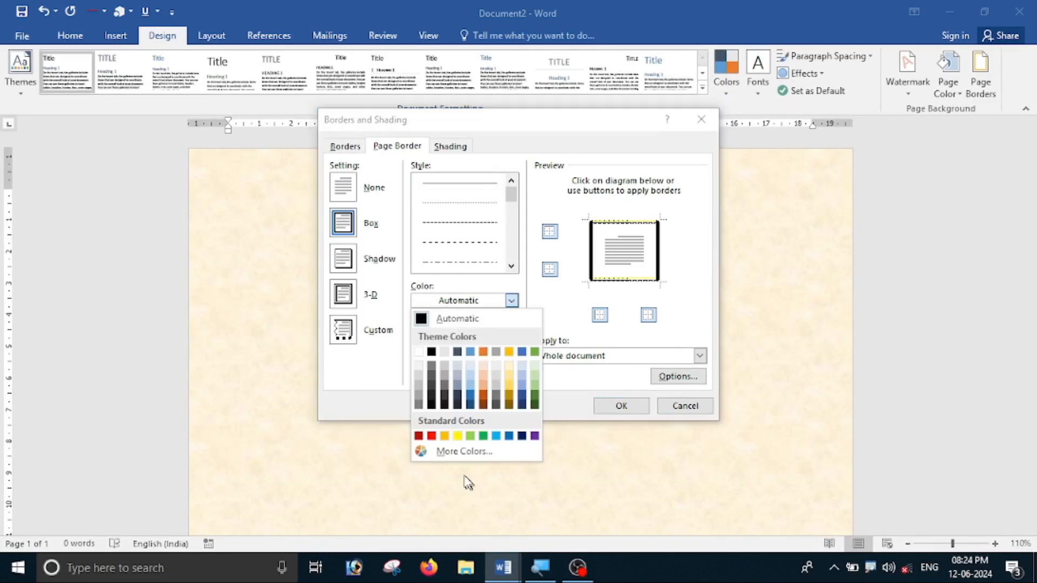
{"action": "left_click", "coordinate": [431, 436]}
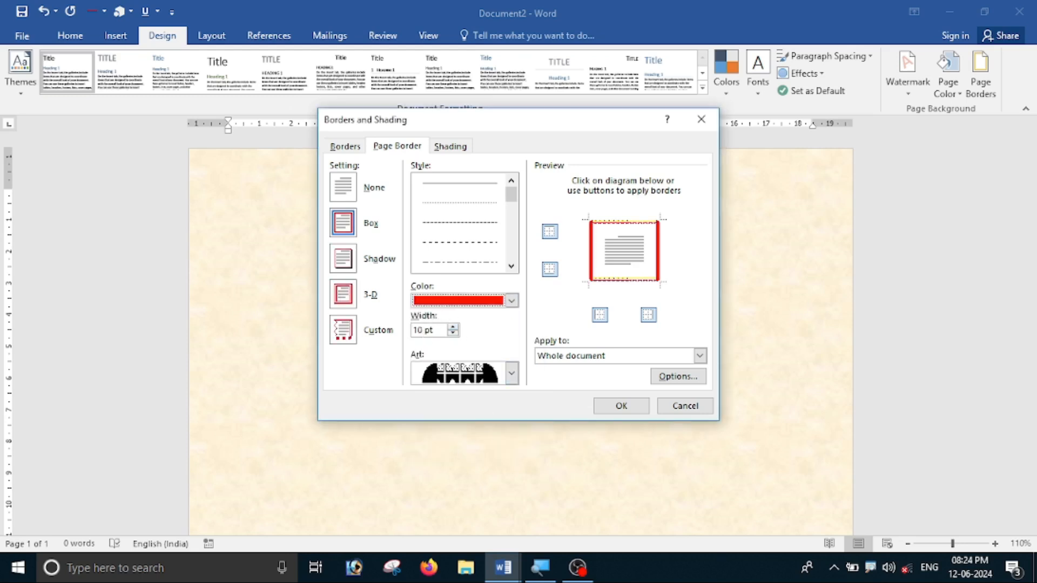
{"action": "left_click", "coordinate": [615, 408]}
{"action": "scroll", "coordinate": [756, 266], "scroll_direction": "down", "scroll_amount": 10}
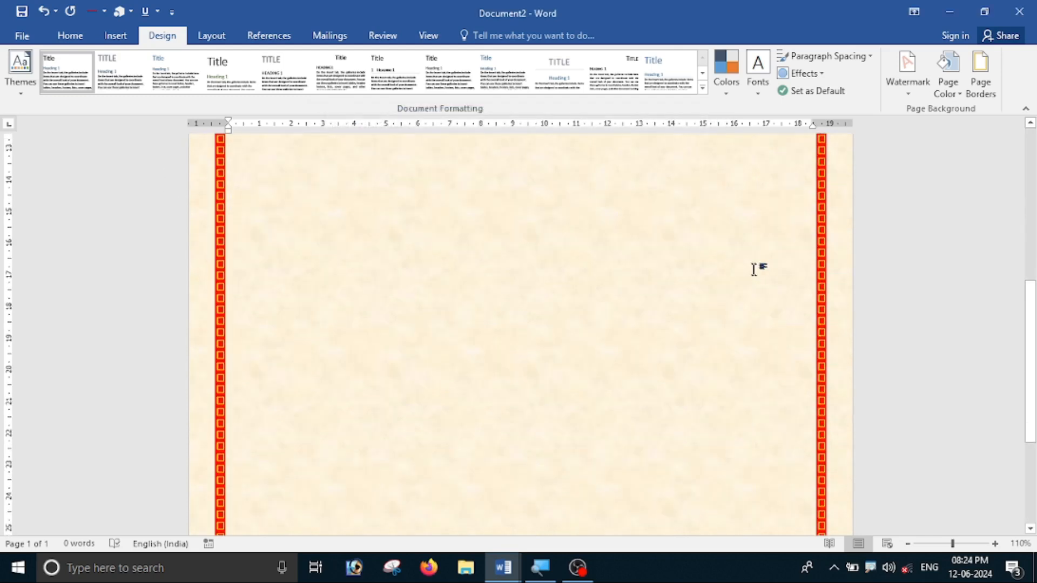
{"action": "scroll", "coordinate": [743, 358], "scroll_direction": "up", "scroll_amount": 8}
{"action": "scroll", "coordinate": [742, 358], "scroll_direction": "down", "scroll_amount": 8}
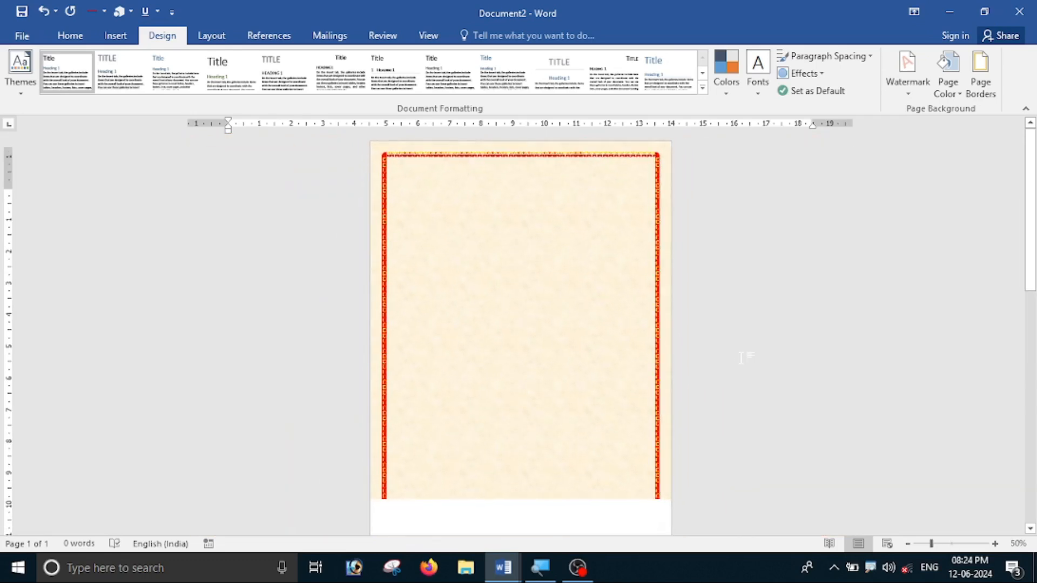
{"action": "scroll", "coordinate": [743, 358], "scroll_direction": "up", "scroll_amount": 7}
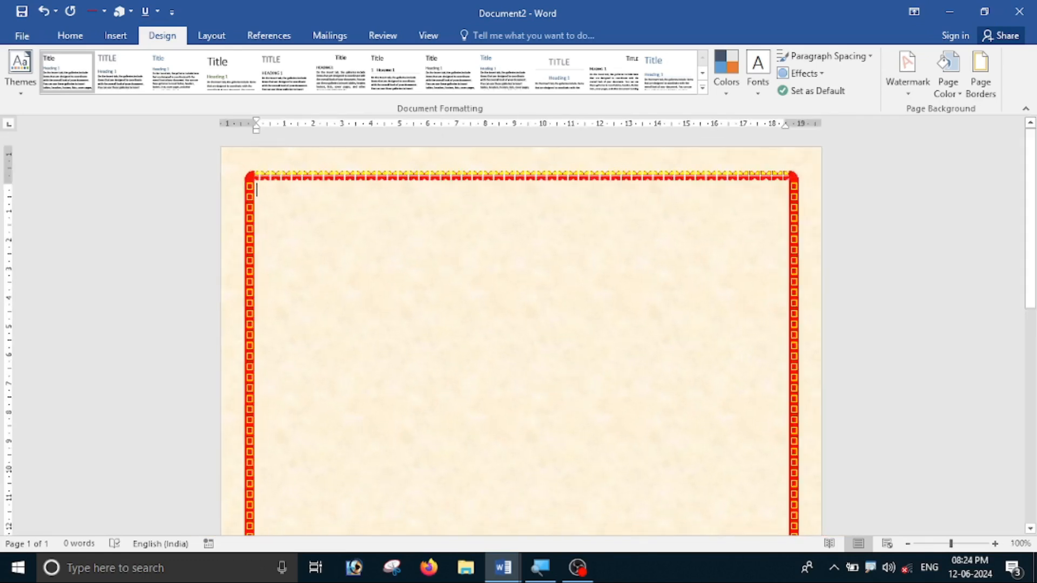
{"action": "scroll", "coordinate": [655, 166], "scroll_direction": "down", "scroll_amount": 8}
{"action": "scroll", "coordinate": [655, 166], "scroll_direction": "up", "scroll_amount": 8}
{"action": "scroll", "coordinate": [505, 285], "scroll_direction": "down", "scroll_amount": 8}
{"action": "scroll", "coordinate": [507, 349], "scroll_direction": "up", "scroll_amount": 8}
{"action": "scroll", "coordinate": [507, 349], "scroll_direction": "down", "scroll_amount": 4}
{"action": "scroll", "coordinate": [507, 349], "scroll_direction": "up", "scroll_amount": 4}
Insert Picture1.png from the bidodta work folder onto the page.
{"action": "left_click", "coordinate": [116, 36]}
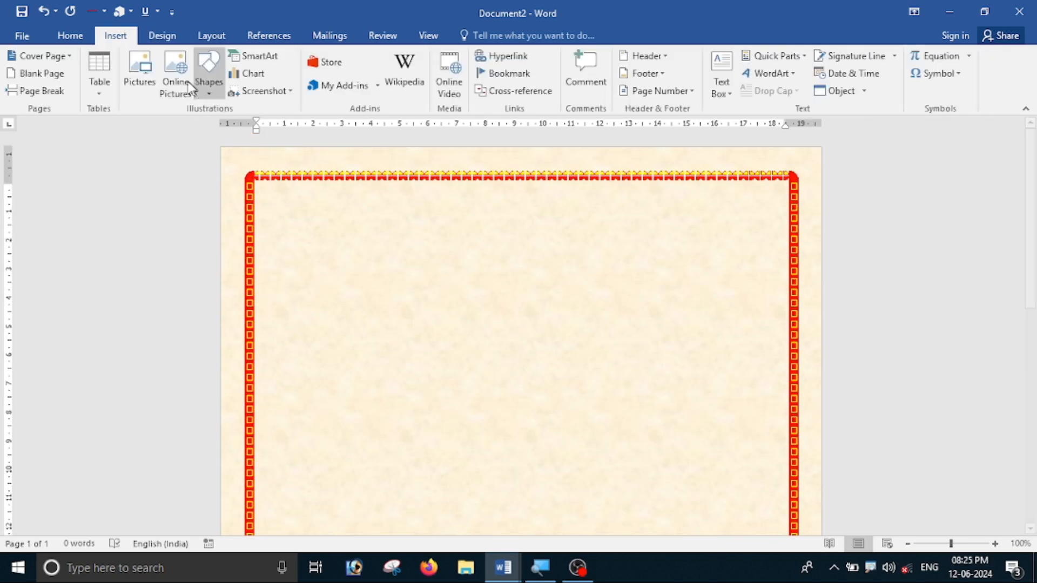
{"action": "left_click", "coordinate": [140, 73]}
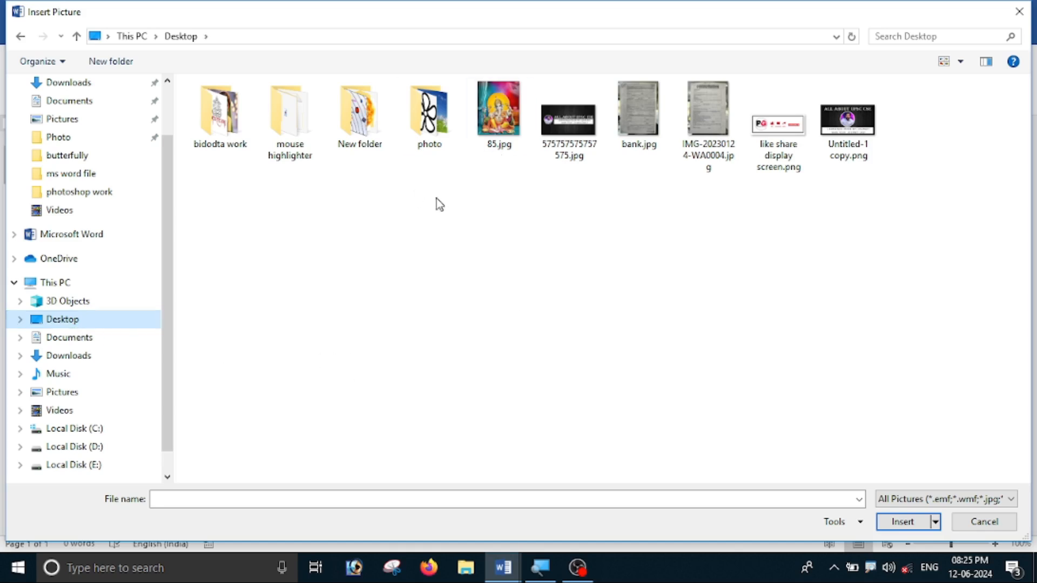
{"action": "double_click", "coordinate": [232, 141]}
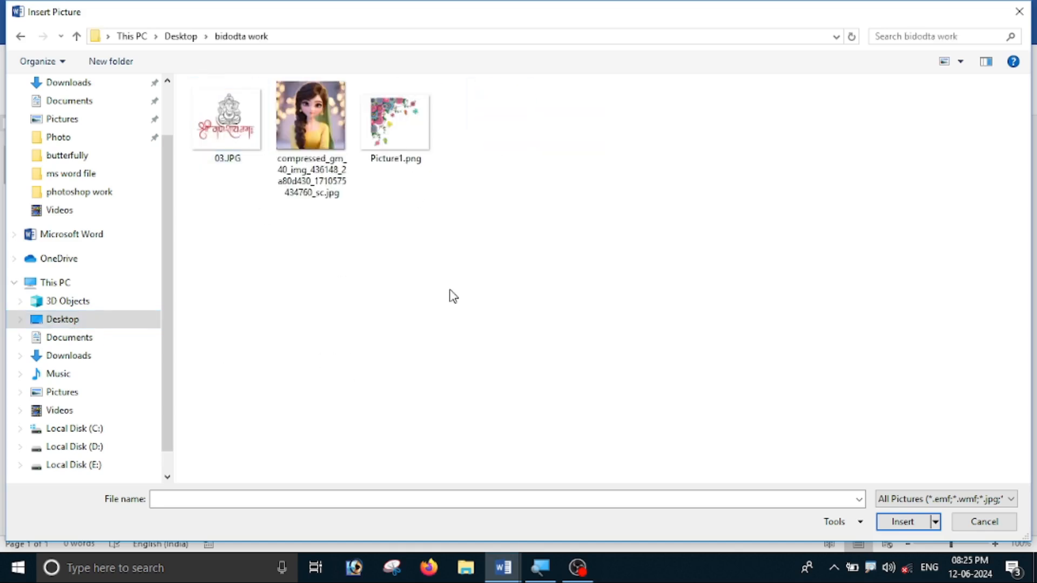
{"action": "left_click", "coordinate": [409, 143]}
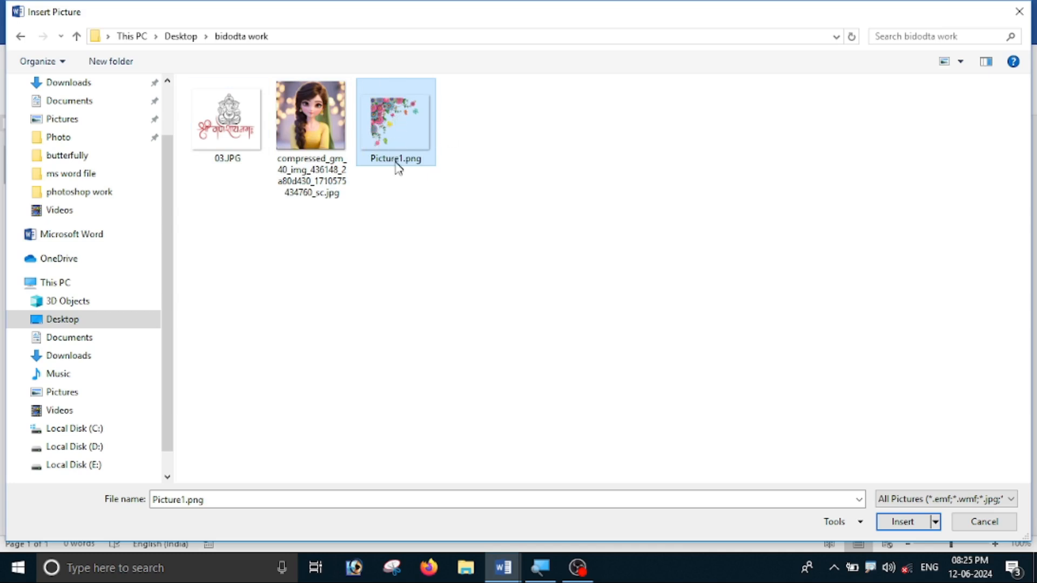
{"action": "left_click", "coordinate": [231, 119]}
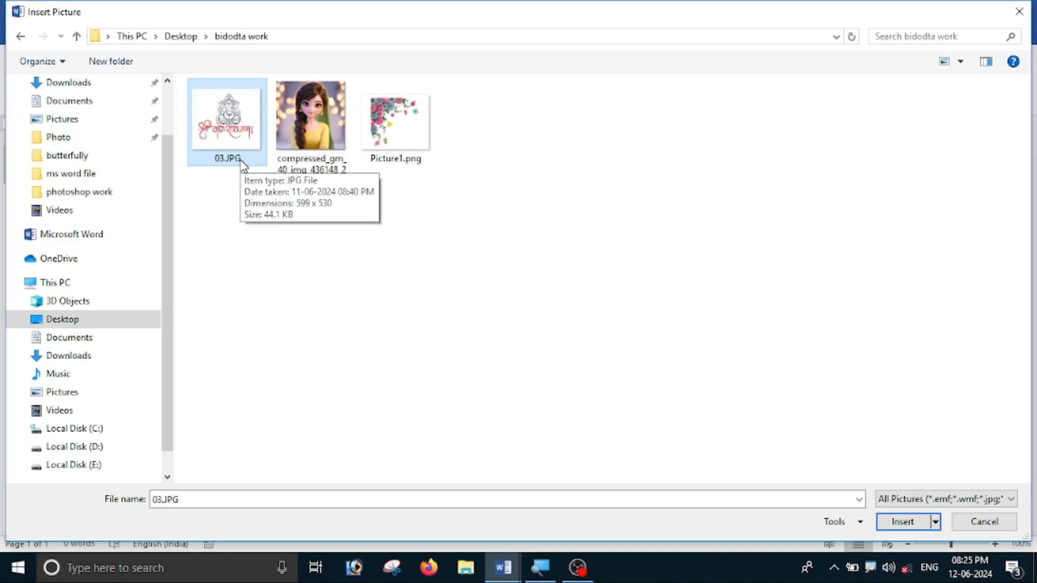
{"action": "left_click", "coordinate": [398, 124]}
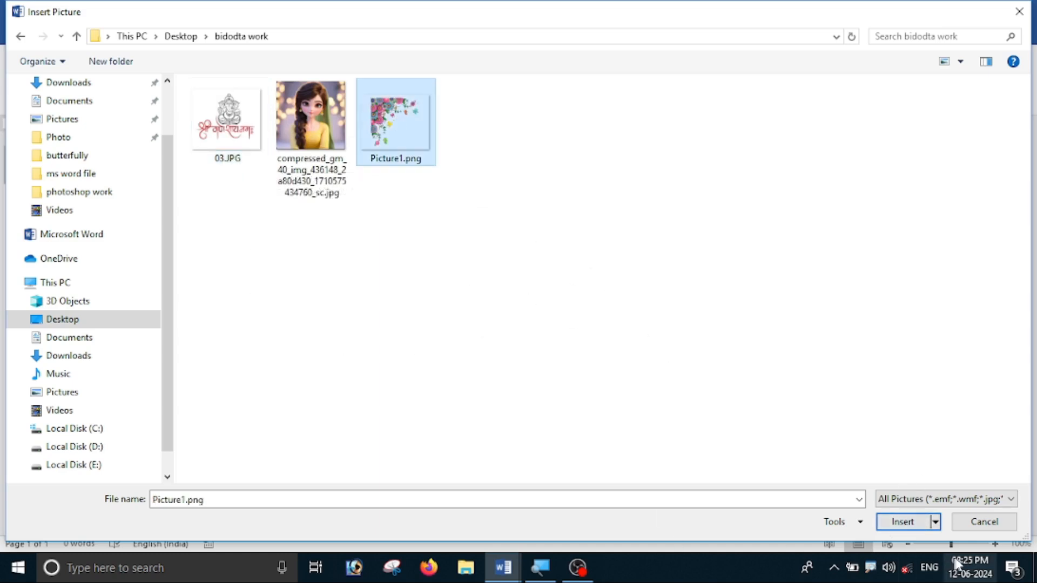
{"action": "left_click", "coordinate": [911, 521]}
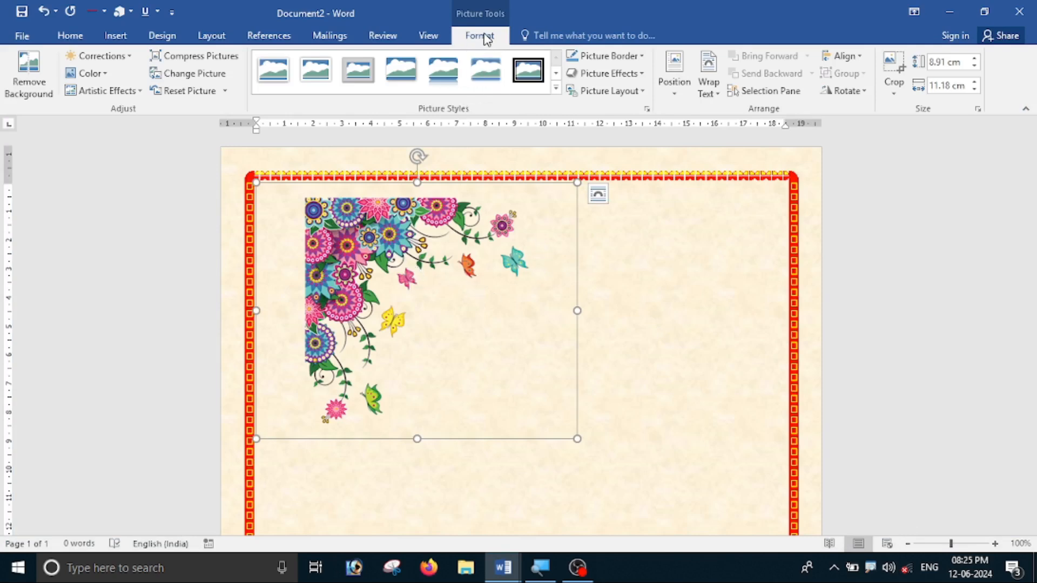
Float the floral picture in front of text and shrink it to about 5 x 4 cm.
{"action": "left_click", "coordinate": [708, 93]}
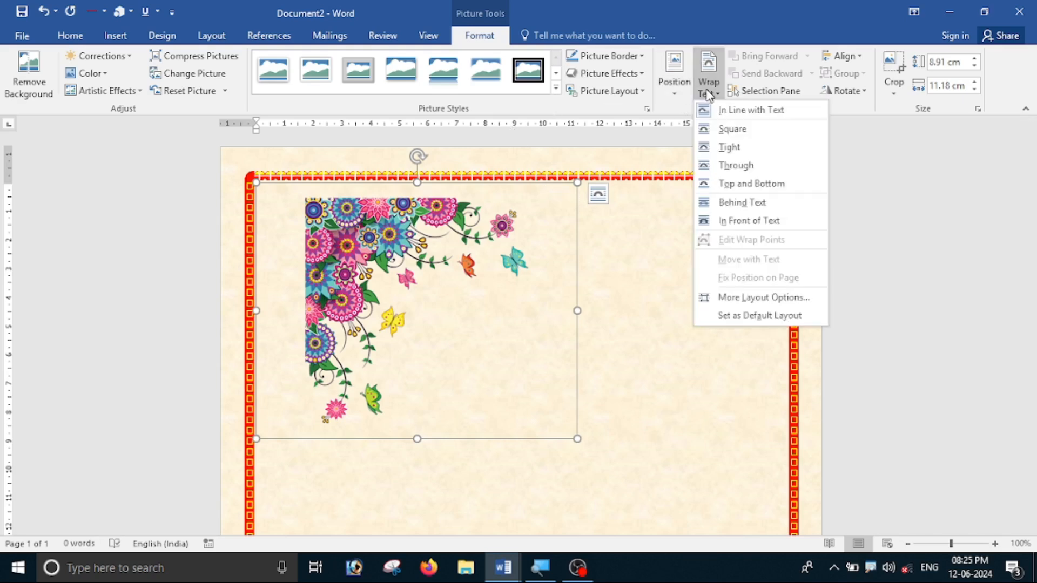
{"action": "left_click", "coordinate": [741, 222]}
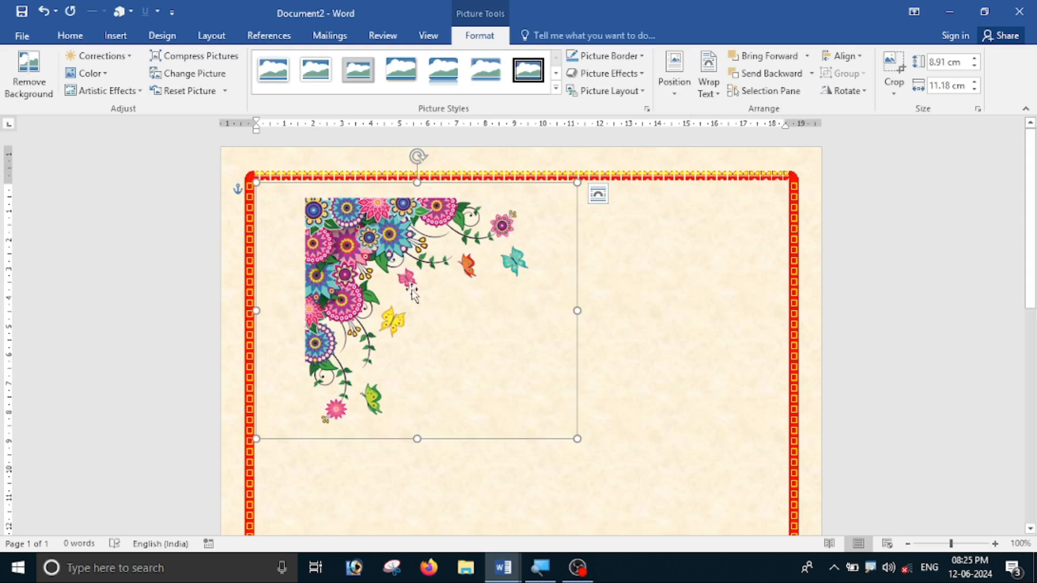
{"action": "mouse_move", "coordinate": [372, 241]}
{"action": "left_mouse_down"}
{"action": "mouse_move", "coordinate": [621, 291]}
{"action": "mouse_move", "coordinate": [324, 270]}
{"action": "mouse_move", "coordinate": [360, 273]}
{"action": "mouse_move", "coordinate": [378, 258]}
{"action": "left_mouse_up"}
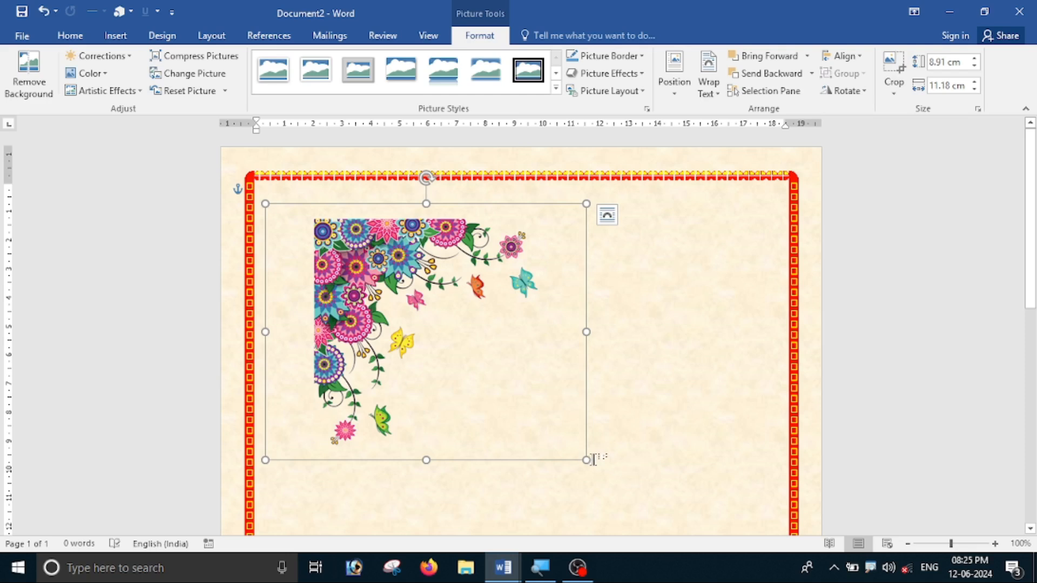
{"action": "left_click_drag", "start_coordinate": [587, 459], "coordinate": [449, 350]}
{"action": "left_click_drag", "start_coordinate": [441, 345], "coordinate": [418, 347]}
{"action": "left_click_drag", "start_coordinate": [313, 268], "coordinate": [278, 207]}
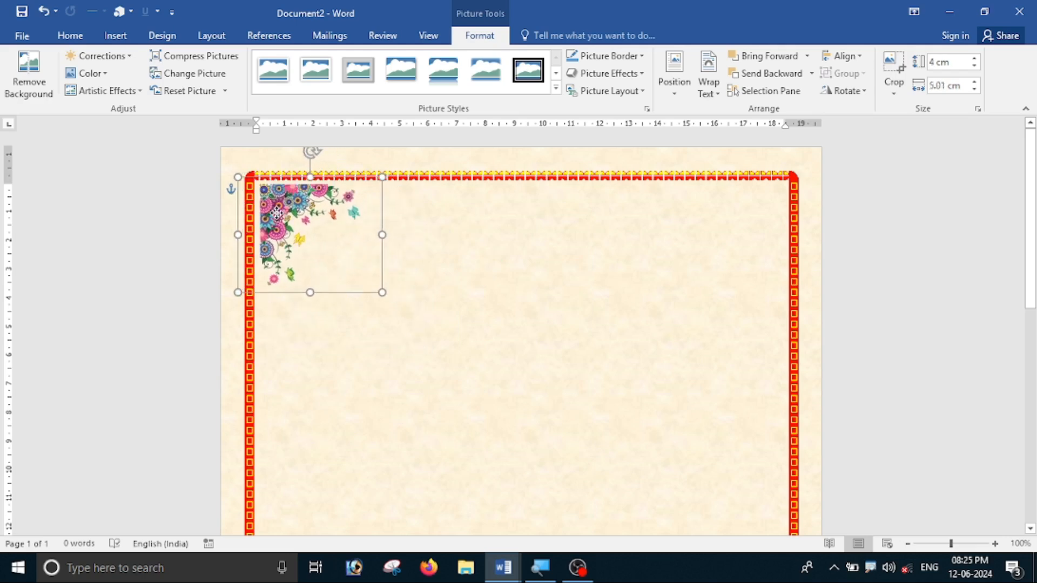
Fit the floral picture snugly into the top-left border corner with small nudges.
{"action": "scroll", "coordinate": [278, 207], "scroll_direction": "up", "scroll_amount": 7, "text": "ctrl"}
{"action": "left_click_drag", "start_coordinate": [187, 251], "coordinate": [169, 227]}
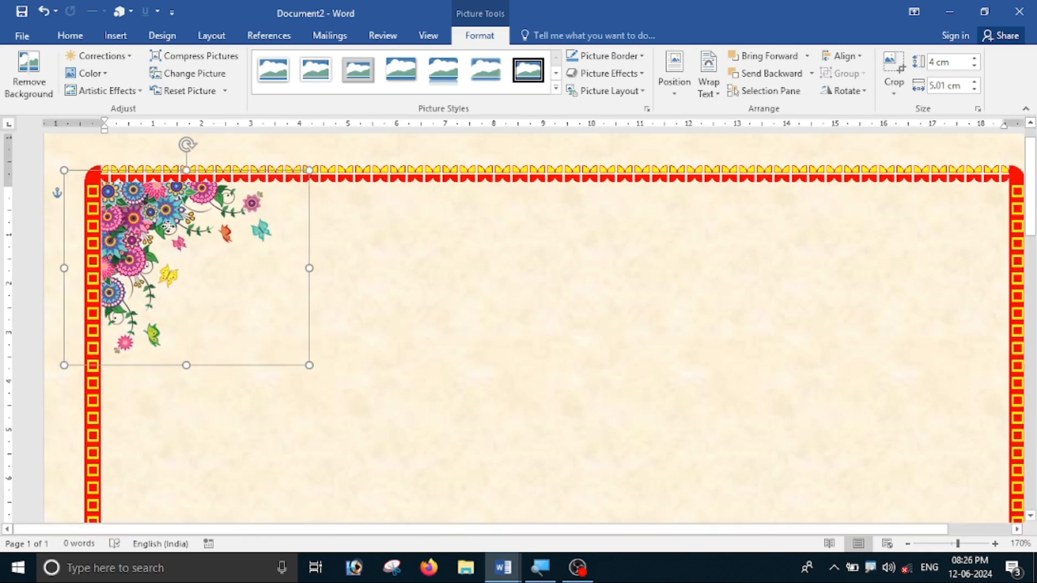
{"action": "key", "text": "Up"}
{"action": "key", "text": "Up"}
{"action": "key", "text": "Left"}
{"action": "key", "text": "Down"}
{"action": "key", "text": "Down"}
{"action": "key", "text": "Down"}
{"action": "key", "text": "Down"}
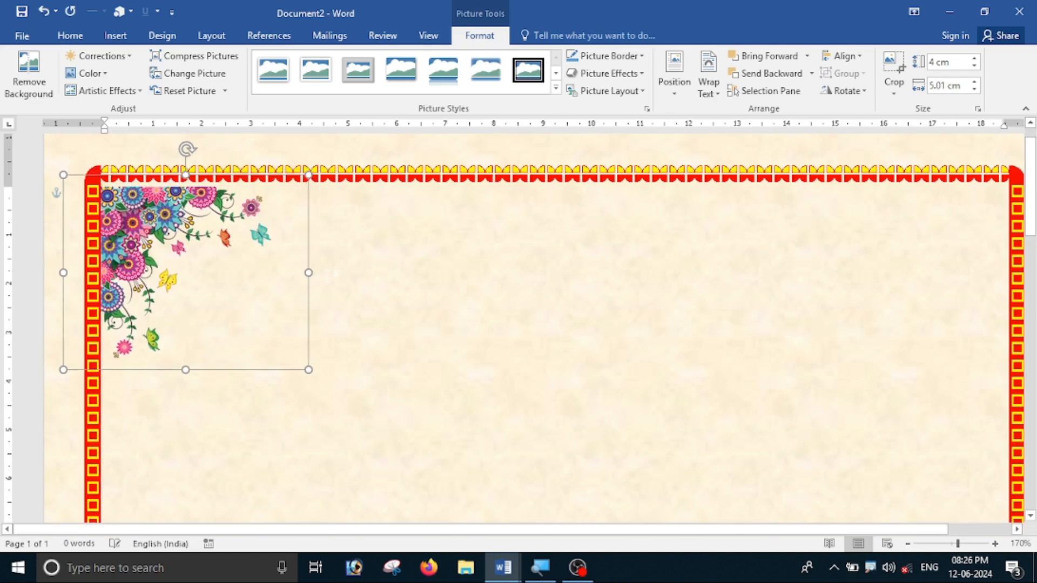
{"action": "key", "text": "Right"}
{"action": "key", "text": "Right"}
{"action": "key", "text": "Right"}
{"action": "key", "text": "Up"}
{"action": "key", "text": "Up"}
{"action": "key", "text": "Up"}
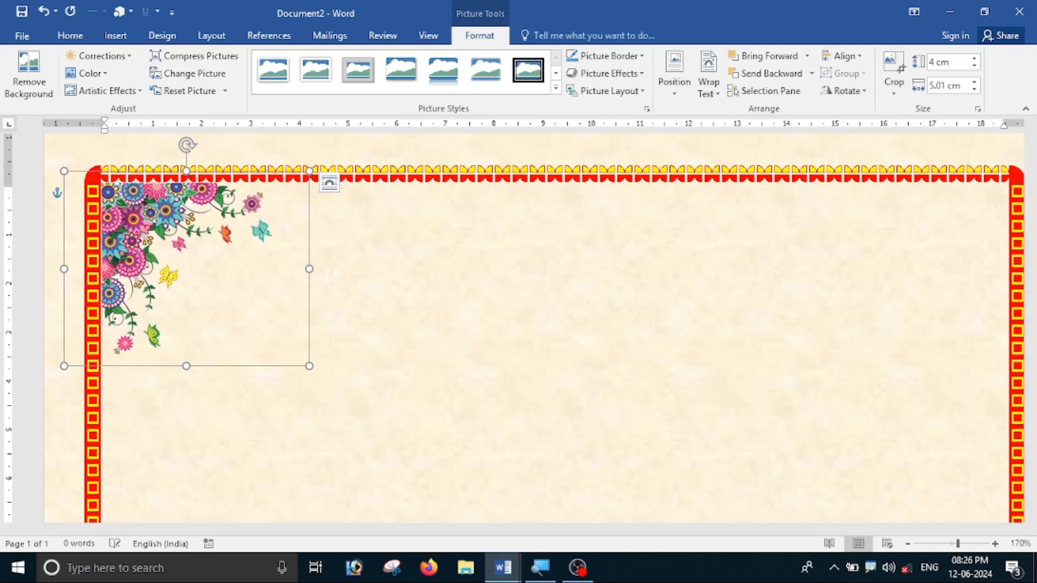
{"action": "scroll", "coordinate": [331, 275], "scroll_direction": "down", "scroll_amount": 4}
Ctrl+drag a copy of the floral picture into the top-right border corner.
{"action": "scroll", "coordinate": [339, 271], "scroll_direction": "down", "scroll_amount": 5}
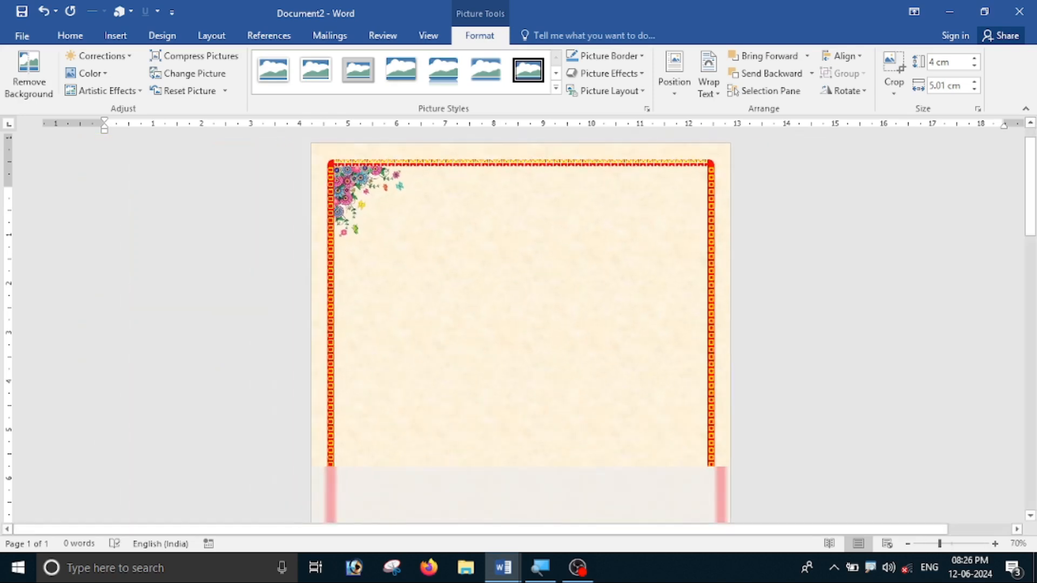
{"action": "scroll", "coordinate": [292, 222], "scroll_direction": "up", "scroll_amount": 2}
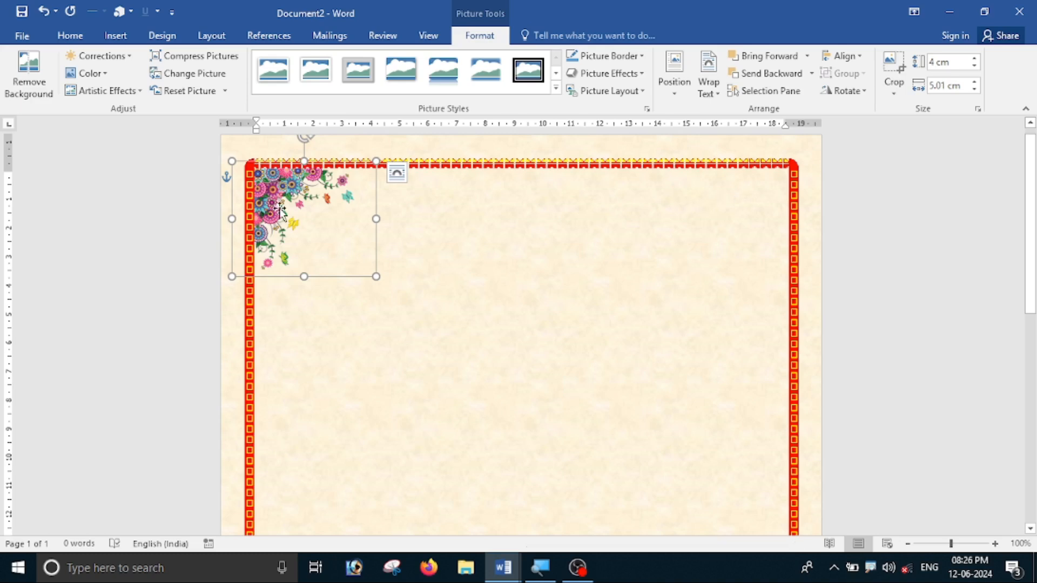
{"action": "scroll", "coordinate": [280, 208], "scroll_direction": "up", "scroll_amount": 4}
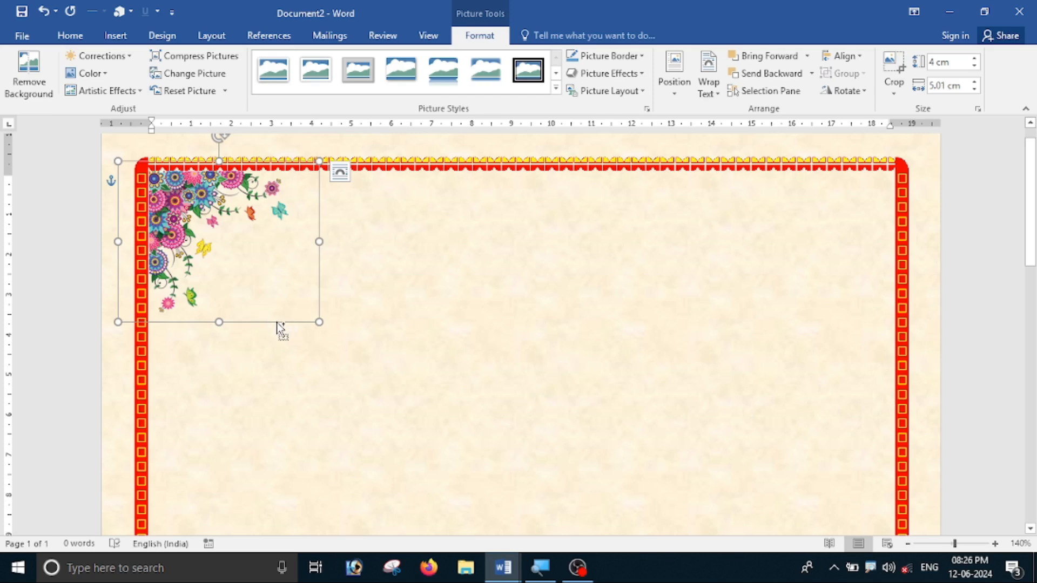
{"action": "left_click_drag", "start_coordinate": [277, 322], "coordinate": [874, 354]}
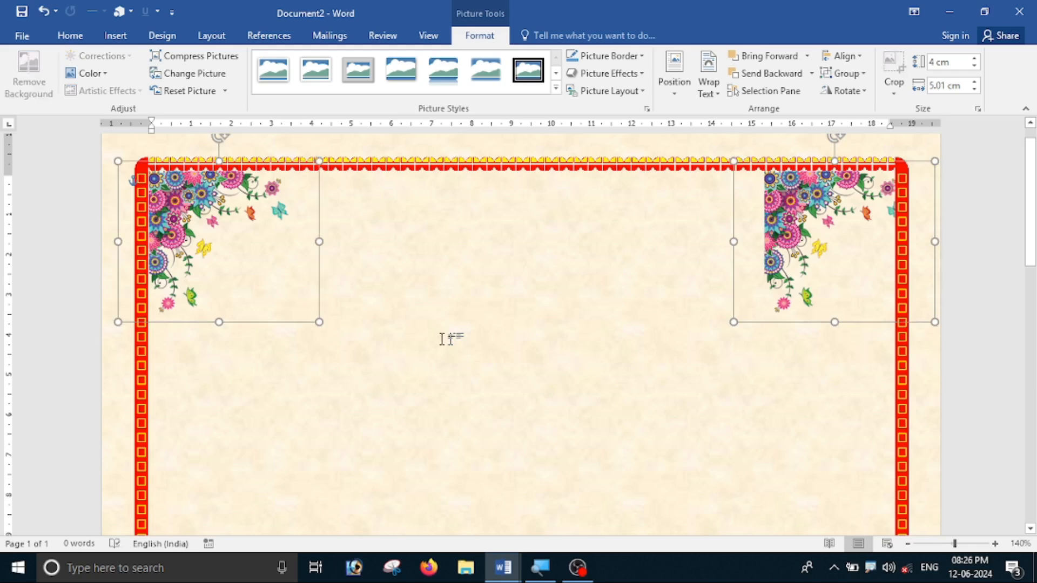
{"action": "left_click", "coordinate": [588, 438]}
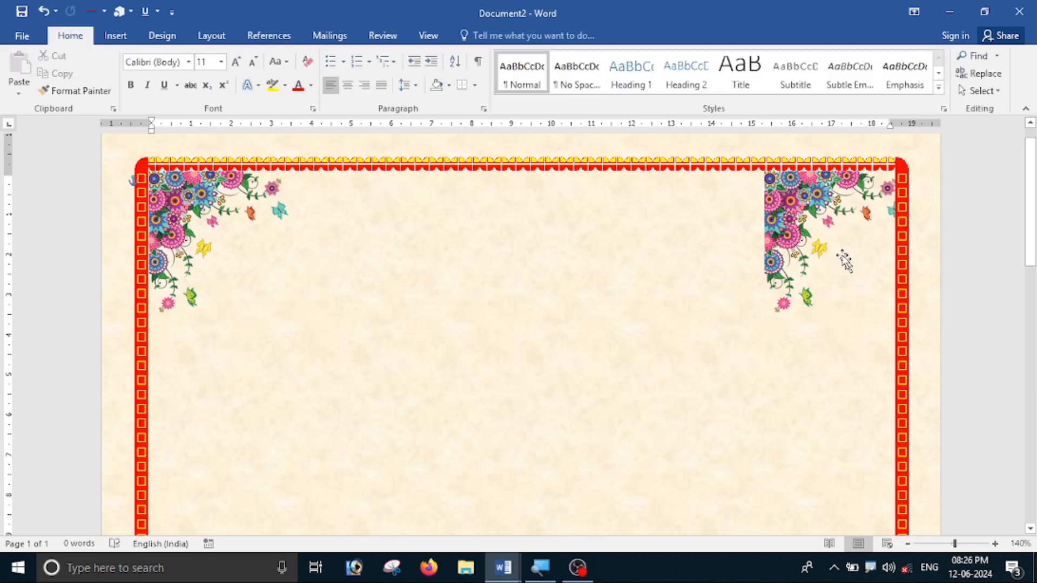
Flip the top-right floral copy horizontally and nudge it against the border.
{"action": "left_click", "coordinate": [826, 225]}
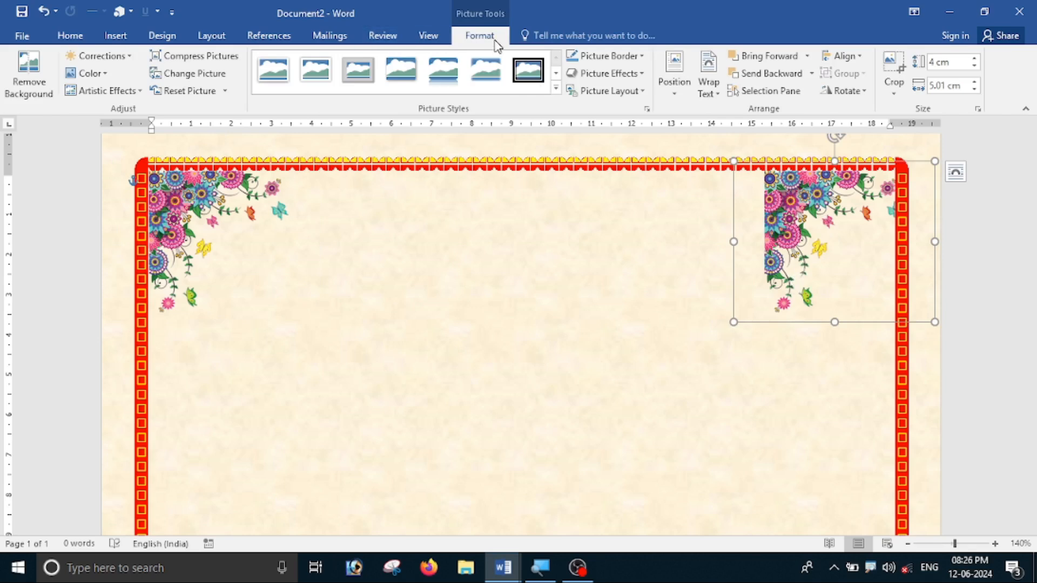
{"action": "left_click", "coordinate": [849, 96]}
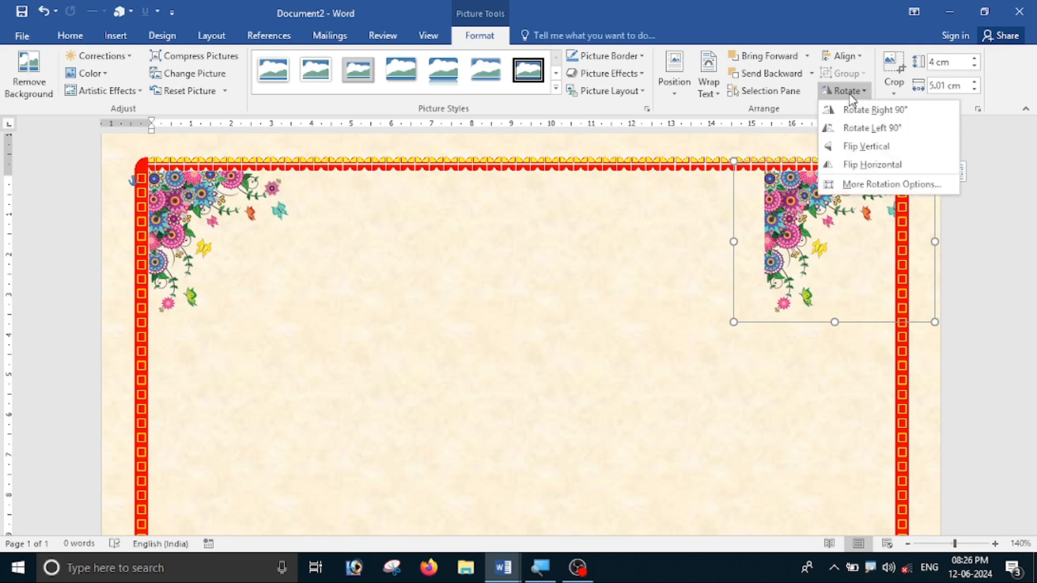
{"action": "left_click", "coordinate": [865, 169]}
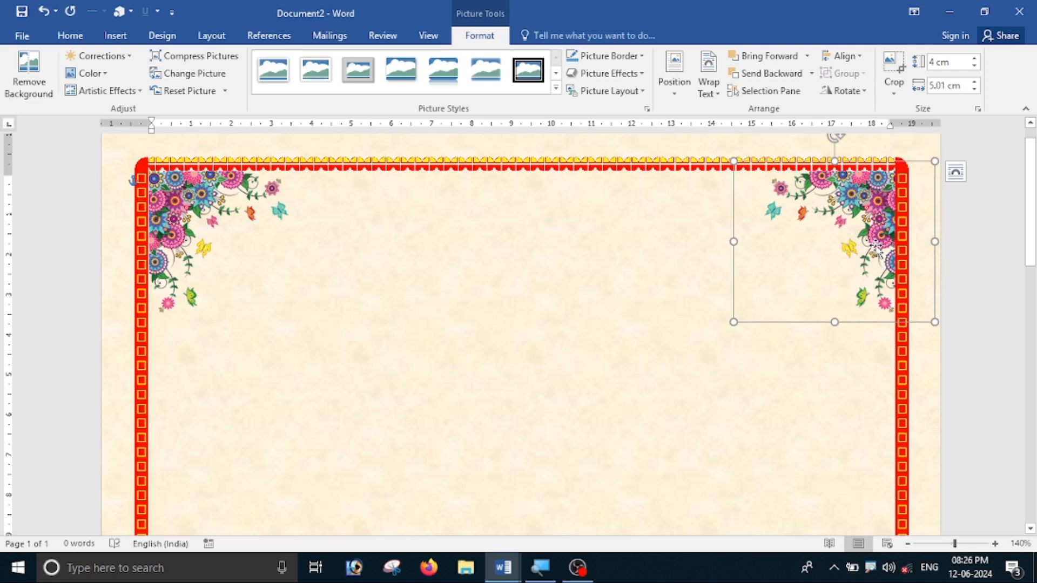
{"action": "key", "text": "Left"}
{"action": "key", "text": "Left"}
{"action": "key", "text": "Left"}
{"action": "key", "text": "Left"}
{"action": "key", "text": "Left"}
{"action": "key", "text": "Left"}
{"action": "key", "text": "Left"}
{"action": "key", "text": "Left"}
{"action": "key", "text": "Left"}
{"action": "key", "text": "Left"}
{"action": "key", "text": "Left"}
{"action": "key", "text": "Left"}
{"action": "key", "text": "Left"}
{"action": "key", "text": "Left"}
{"action": "key", "text": "Left"}
{"action": "key", "text": "Left"}
{"action": "key", "text": "Right"}
{"action": "key", "text": "Right"}
{"action": "key", "text": "Right"}
{"action": "key", "text": "Right"}
{"action": "key", "text": "Right"}
{"action": "key", "text": "Left"}
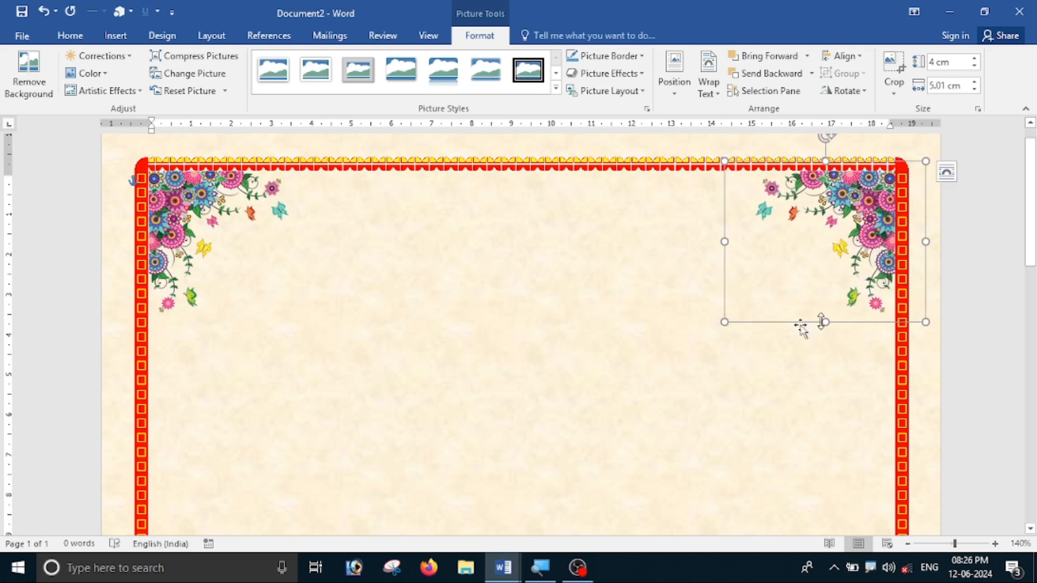
Copy the top-right floral picture down into the bottom-right border corner.
{"action": "scroll", "coordinate": [836, 324], "scroll_direction": "down", "scroll_amount": 7}
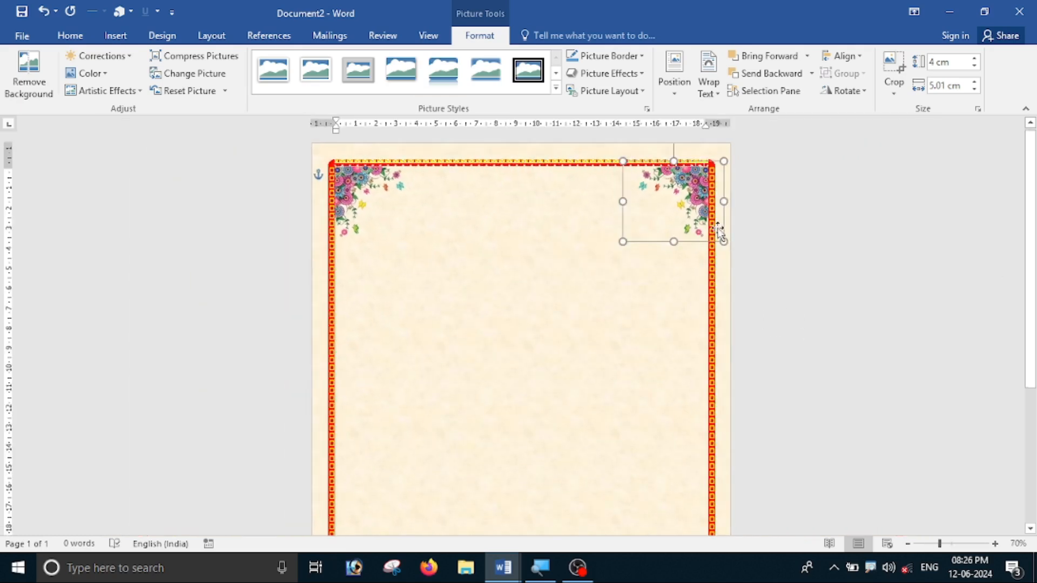
{"action": "scroll", "coordinate": [720, 235], "scroll_direction": "down", "scroll_amount": 5}
{"action": "scroll", "coordinate": [724, 208], "scroll_direction": "up", "scroll_amount": 5}
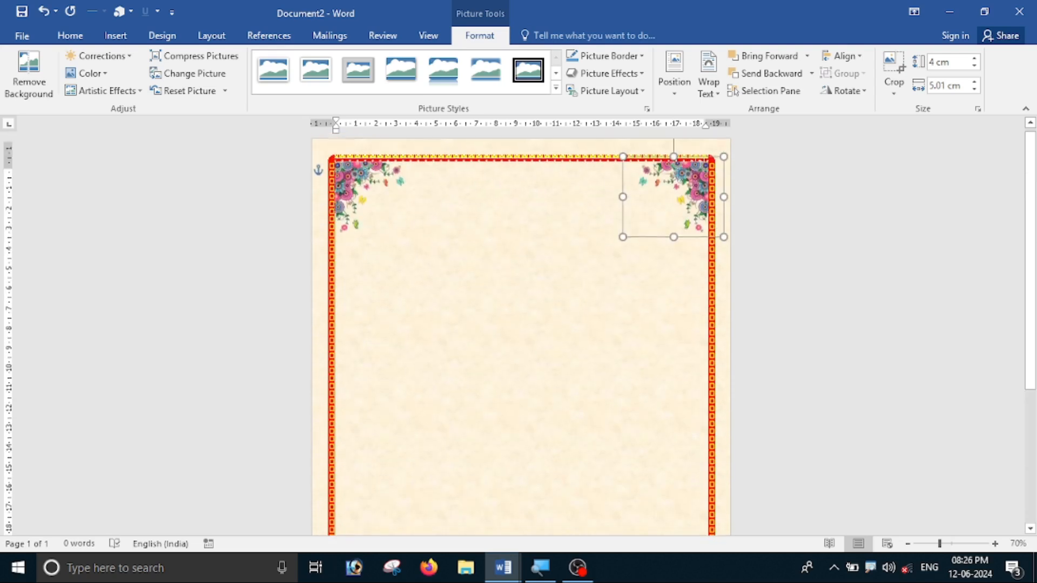
{"action": "scroll", "coordinate": [724, 208], "scroll_direction": "down", "scroll_amount": 3}
{"action": "scroll", "coordinate": [702, 227], "scroll_direction": "up", "scroll_amount": 3}
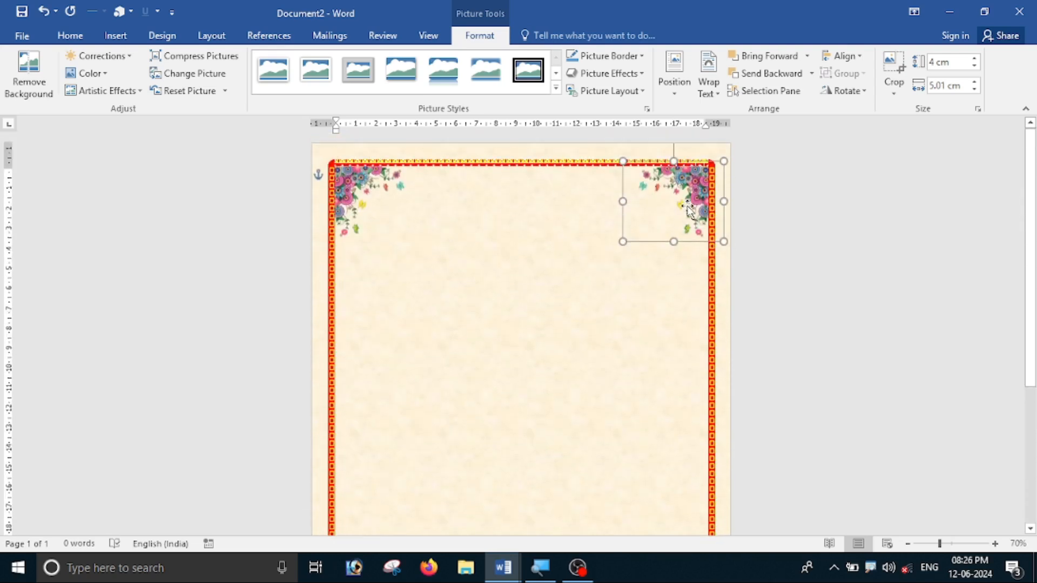
{"action": "scroll", "coordinate": [687, 225], "scroll_direction": "down", "scroll_amount": 4}
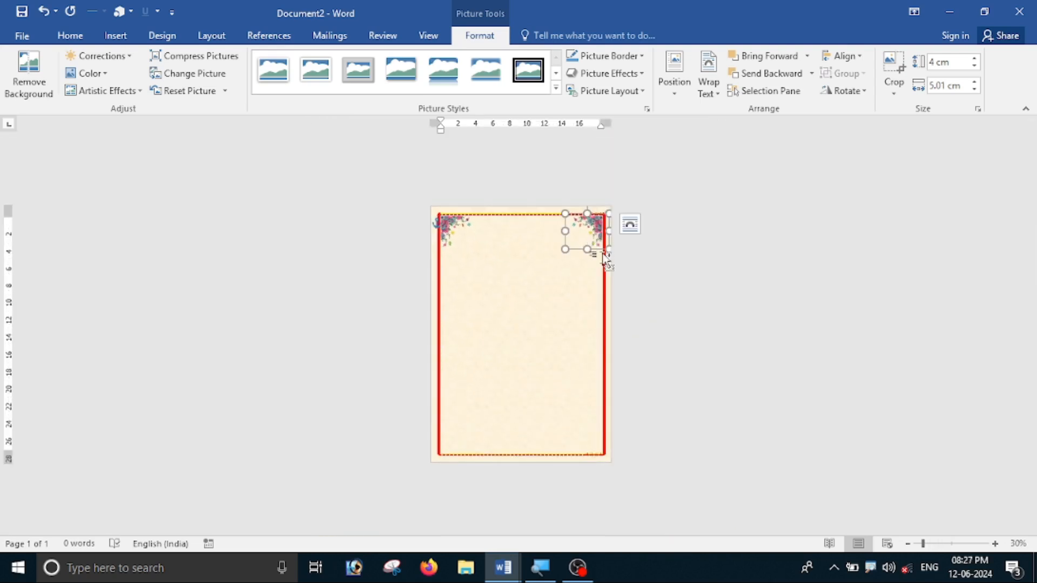
{"action": "left_click_drag", "start_coordinate": [597, 248], "coordinate": [580, 405]}
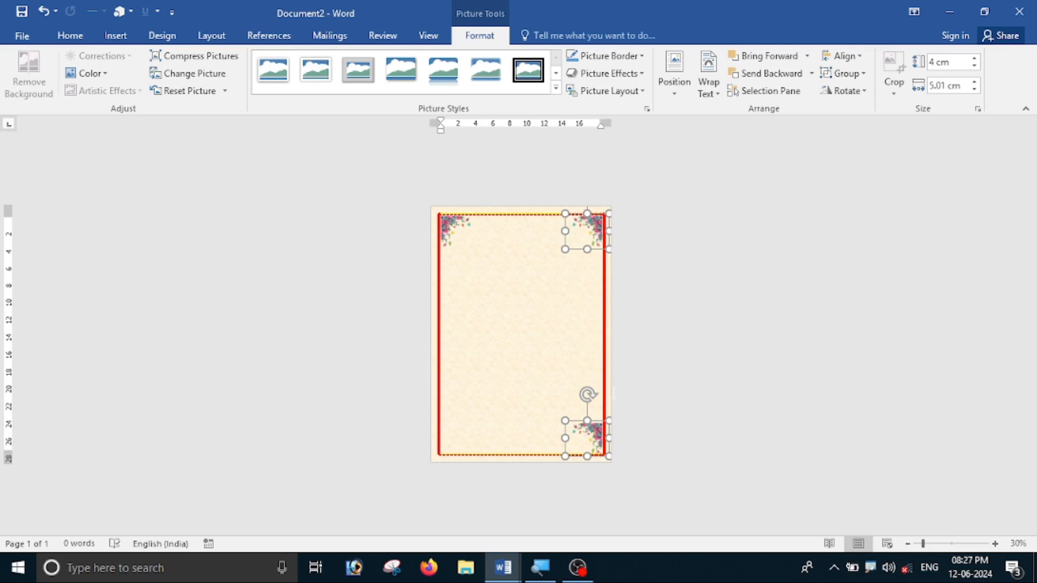
{"action": "left_click", "coordinate": [539, 340]}
{"action": "scroll", "coordinate": [539, 340], "scroll_direction": "up", "scroll_amount": 6}
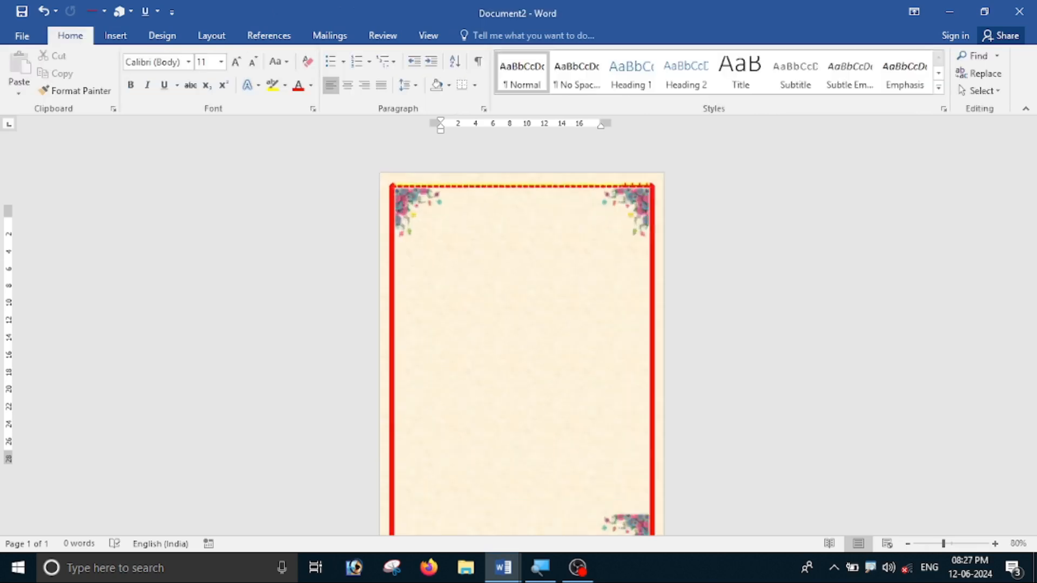
{"action": "scroll", "coordinate": [539, 341], "scroll_direction": "up", "scroll_amount": 4}
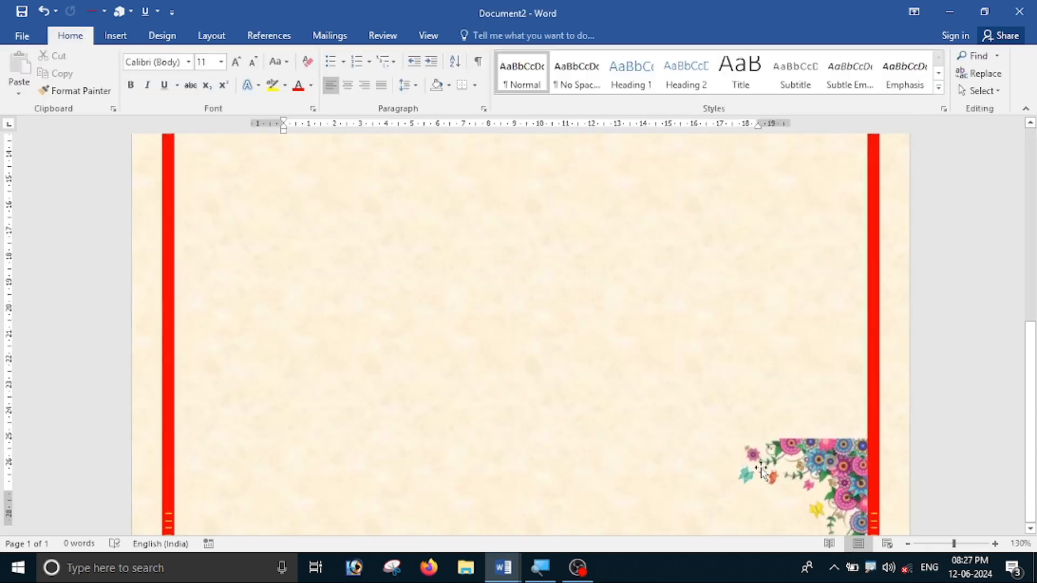
{"action": "scroll", "coordinate": [850, 432], "scroll_direction": "down", "scroll_amount": 5}
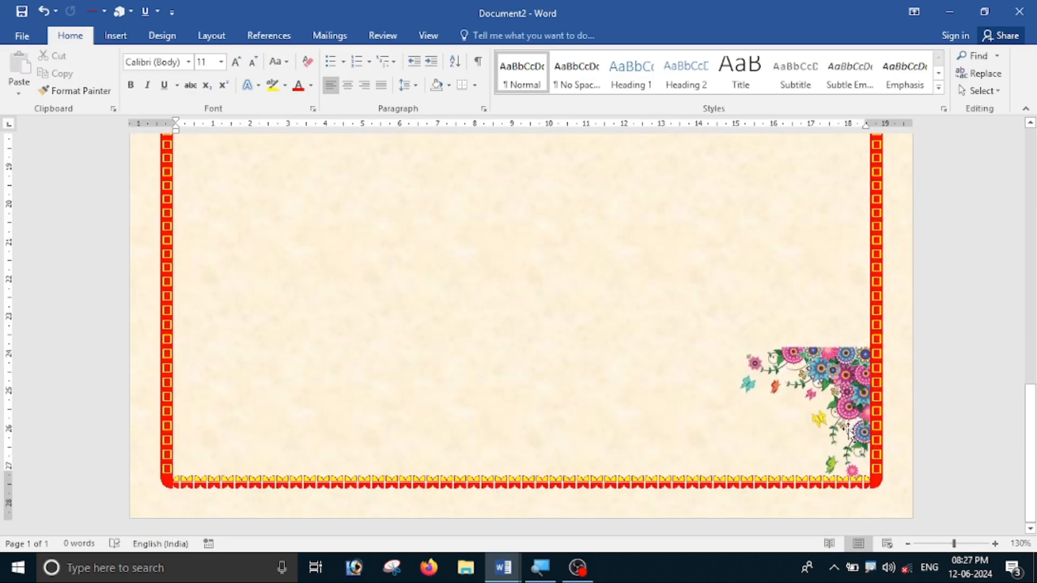
{"action": "left_click", "coordinate": [840, 381]}
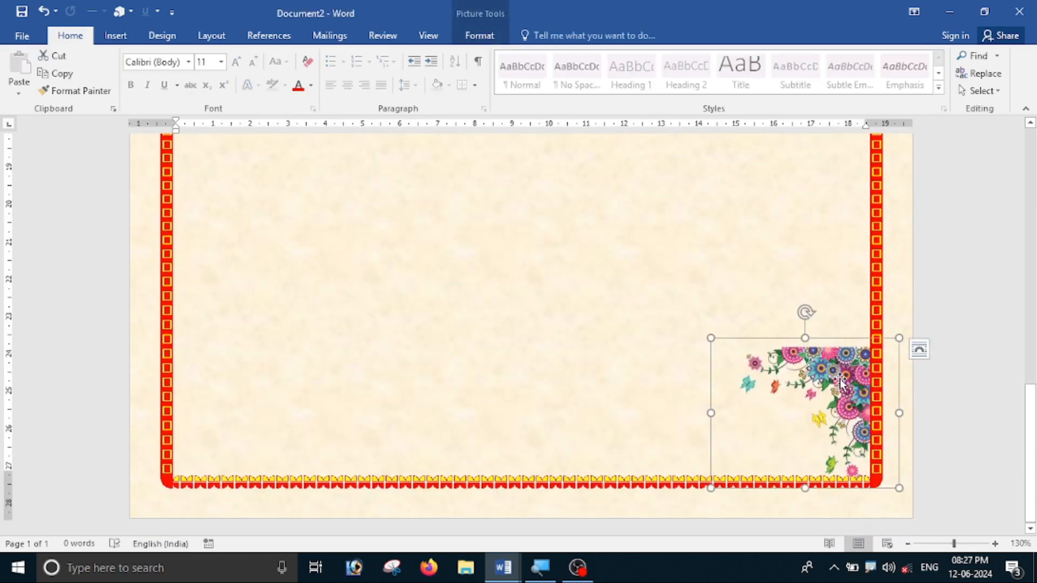
Flip the bottom-right floral copy vertically and nudge it into the corner.
{"action": "left_click", "coordinate": [498, 37]}
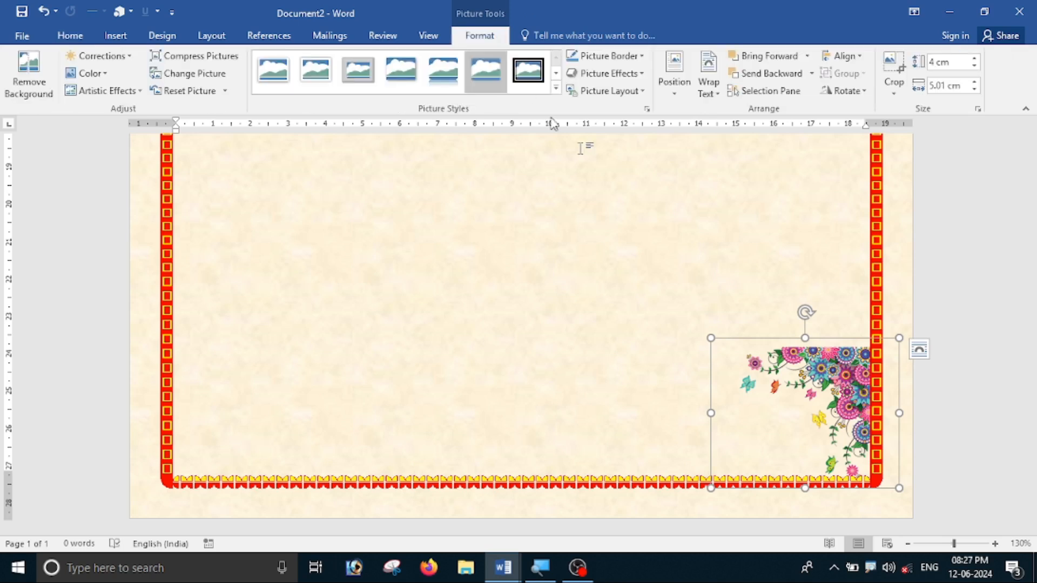
{"action": "left_click", "coordinate": [844, 90]}
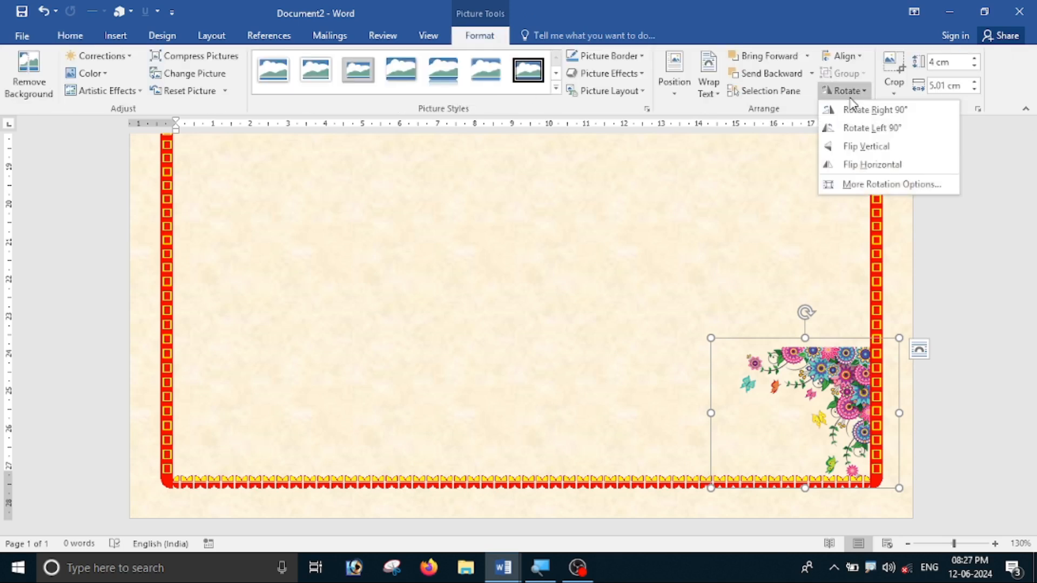
{"action": "left_click", "coordinate": [864, 146]}
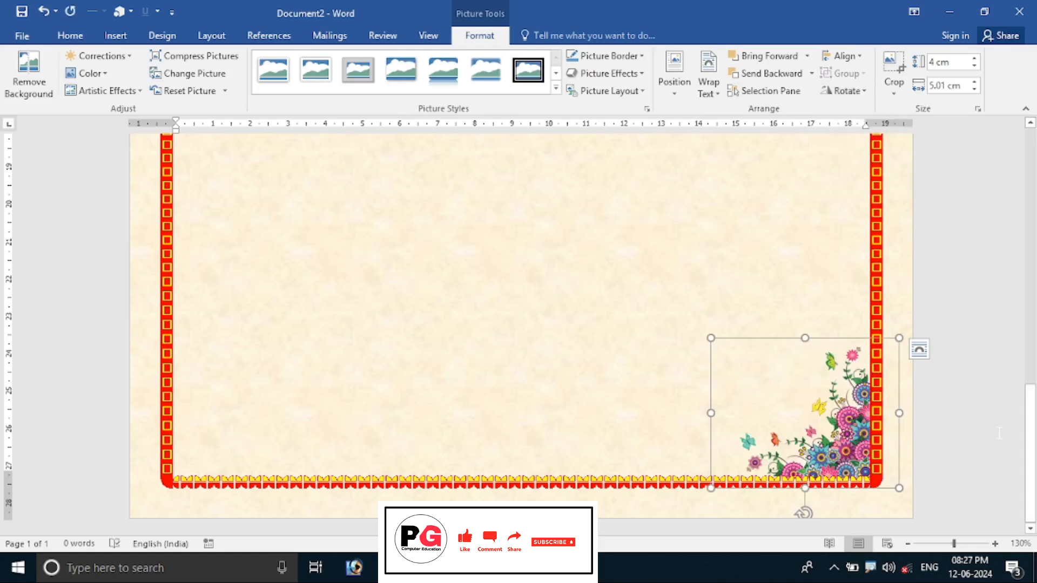
{"action": "key", "text": "ctrl+Left"}
{"action": "key", "text": "ctrl+Left"}
{"action": "key", "text": "ctrl+Right"}
{"action": "key", "text": "ctrl+Right"}
{"action": "key", "text": "ctrl+Right"}
{"action": "key", "text": "ctrl+Up"}
{"action": "key", "text": "ctrl+Up"}
{"action": "key", "text": "ctrl+Up"}
{"action": "key", "text": "ctrl+Up"}
{"action": "key", "text": "ctrl+Up"}
{"action": "key", "text": "ctrl+Left"}
{"action": "key", "text": "ctrl+Left"}
{"action": "key", "text": "ctrl+Down"}
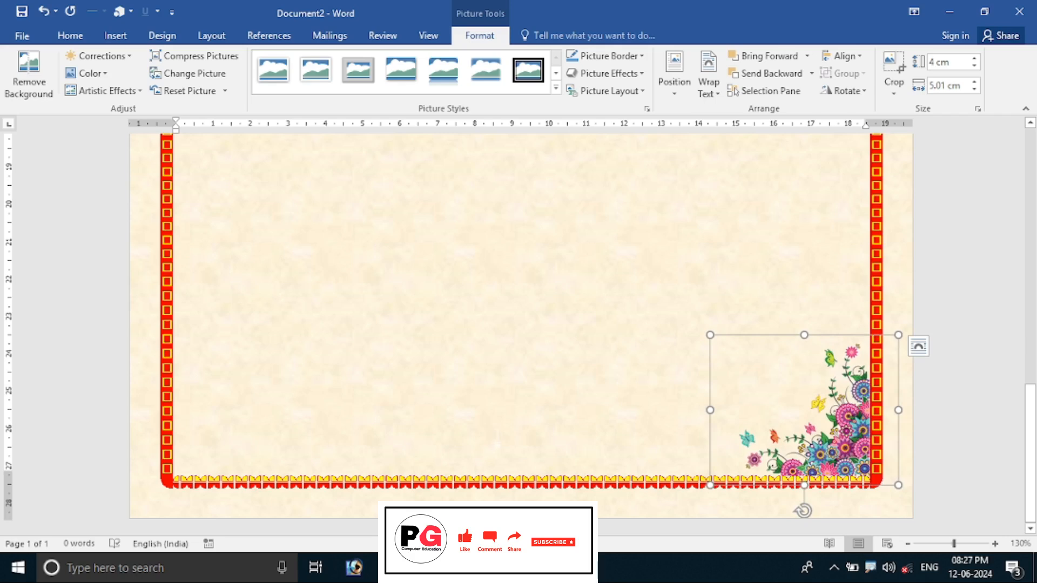
{"action": "left_click", "coordinate": [912, 460]}
{"action": "scroll", "coordinate": [909, 458], "scroll_direction": "down", "scroll_amount": 10}
Ctrl+drag the bottom-right floral picture to make a copy in the bottom-left corner.
{"action": "scroll", "coordinate": [909, 459], "scroll_direction": "down", "scroll_amount": 1}
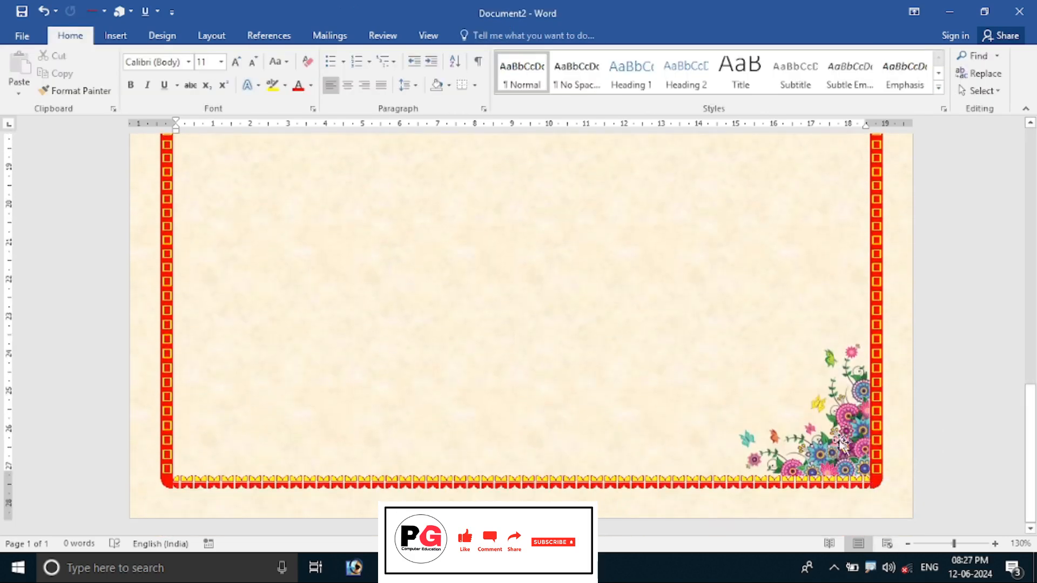
{"action": "left_click", "coordinate": [831, 449]}
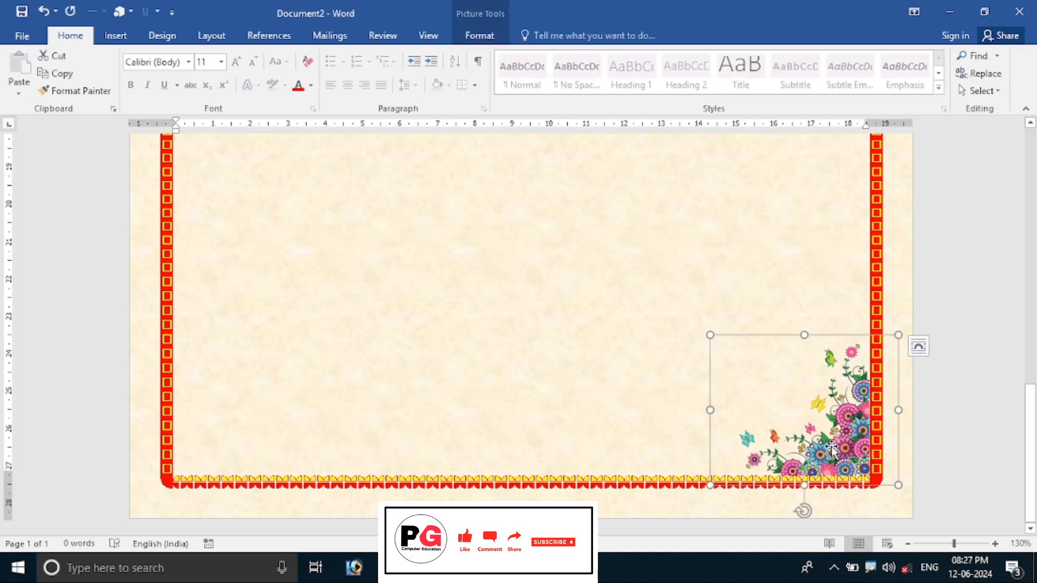
{"action": "left_click_drag", "start_coordinate": [831, 449], "coordinate": [270, 451]}
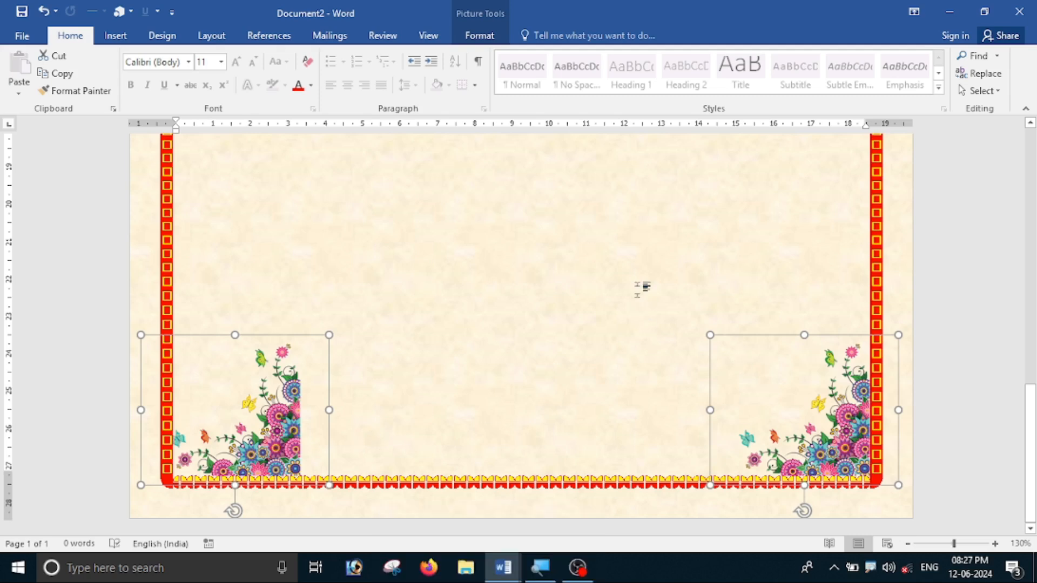
{"action": "scroll", "coordinate": [638, 301], "scroll_direction": "up", "scroll_amount": 10}
{"action": "left_click", "coordinate": [638, 301]}
{"action": "scroll", "coordinate": [637, 301], "scroll_direction": "down", "scroll_amount": 10}
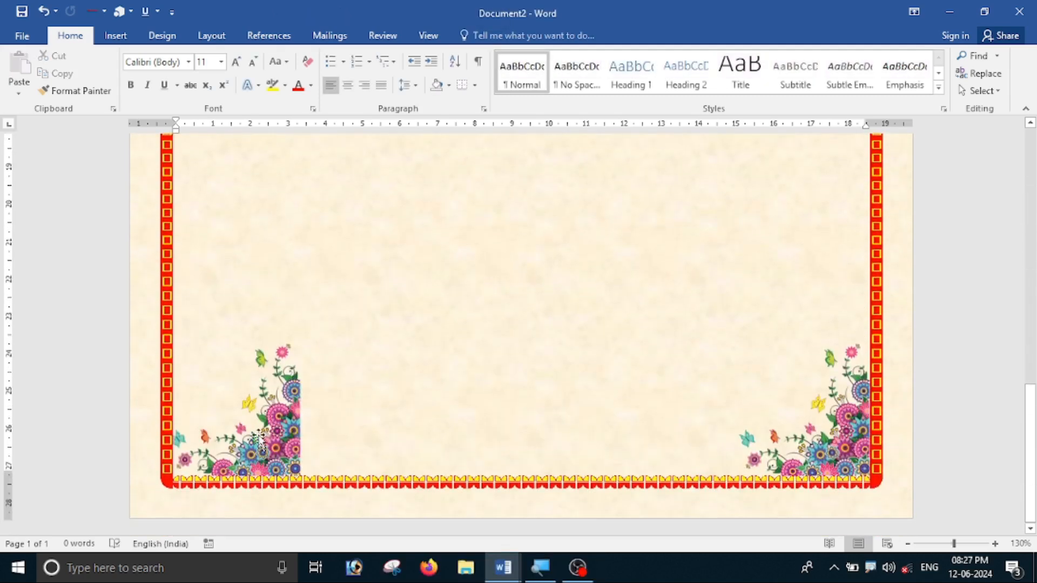
Flip the bottom-left copy horizontally and nudge it snugly into the corner.
{"action": "left_click", "coordinate": [258, 440]}
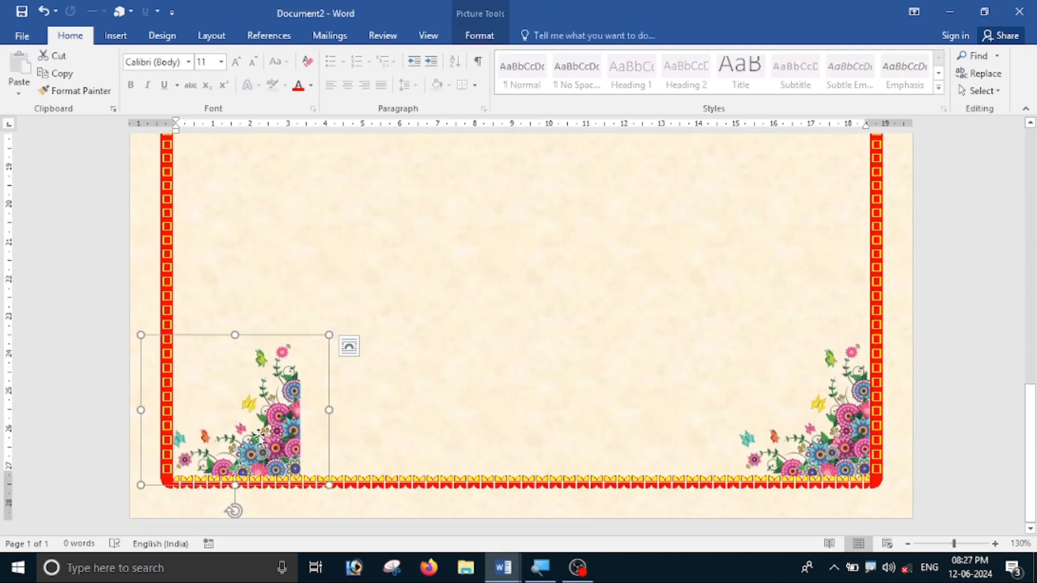
{"action": "left_click", "coordinate": [490, 36]}
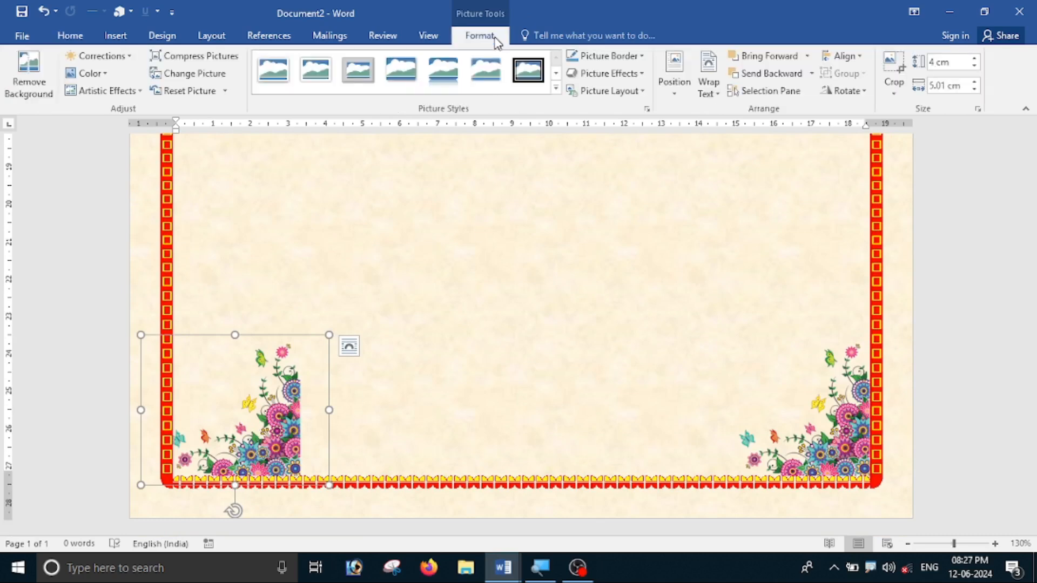
{"action": "left_click", "coordinate": [863, 92]}
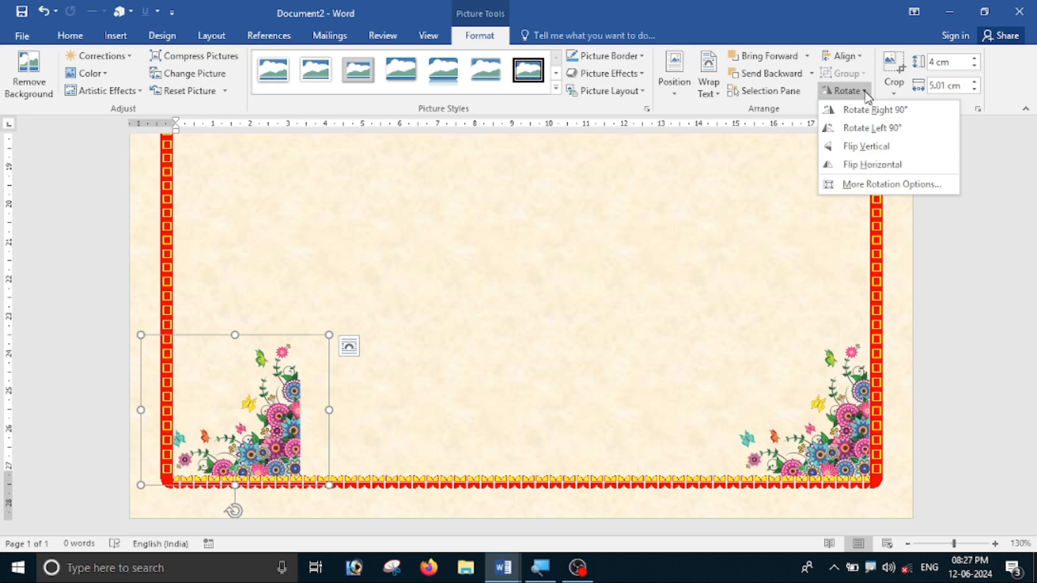
{"action": "left_click", "coordinate": [870, 165]}
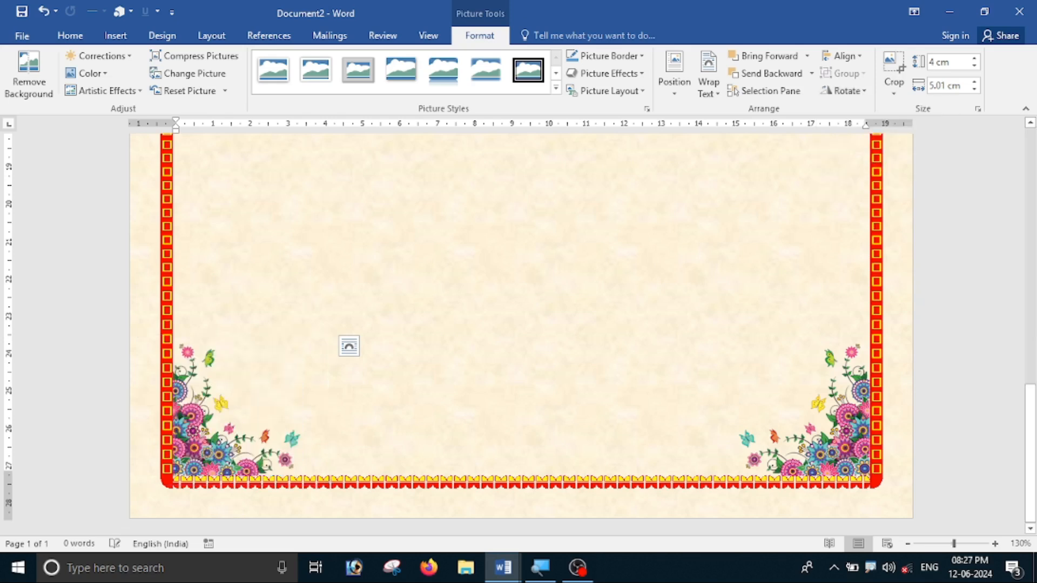
{"action": "key", "text": "Right"}
{"action": "key", "text": "Right"}
{"action": "key", "text": "Right"}
{"action": "key", "text": "Right"}
{"action": "key", "text": "Right"}
{"action": "key", "text": "Right"}
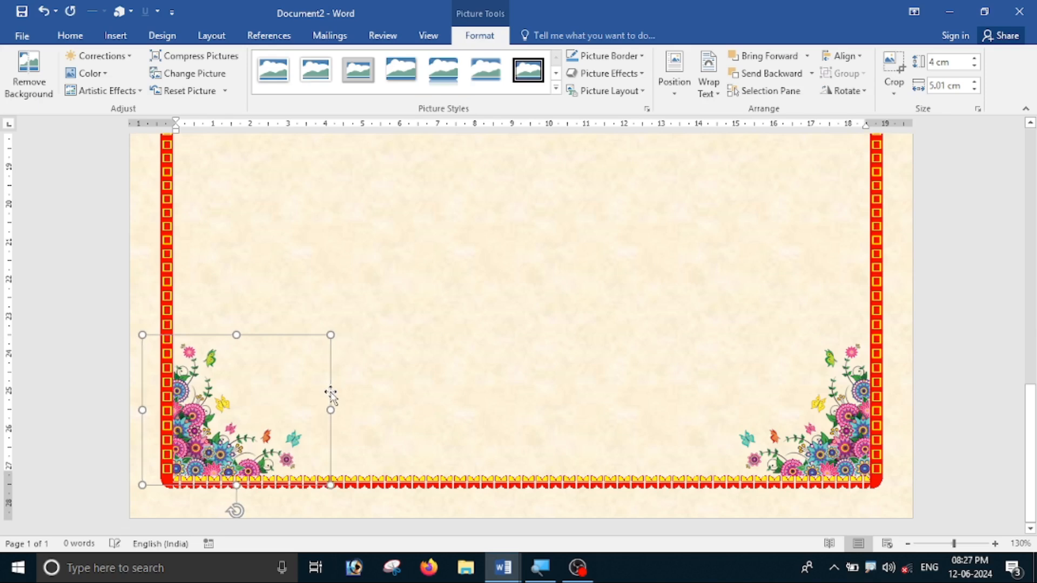
{"action": "key", "text": "Up"}
{"action": "key", "text": "Up"}
{"action": "key", "text": "Up"}
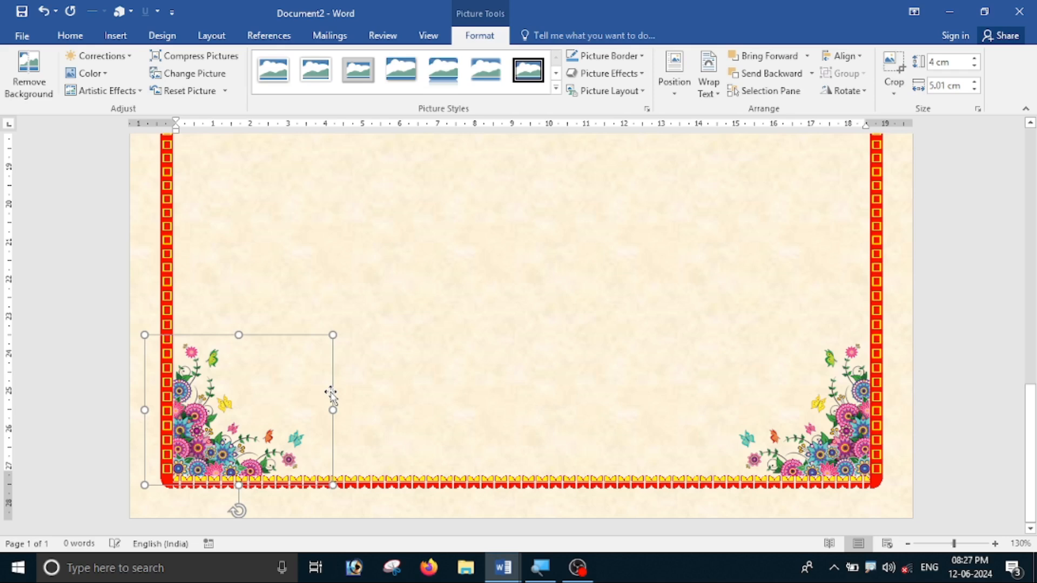
{"action": "key", "text": "Down"}
{"action": "key", "text": "Down"}
{"action": "key", "text": "Down"}
{"action": "key", "text": "Down"}
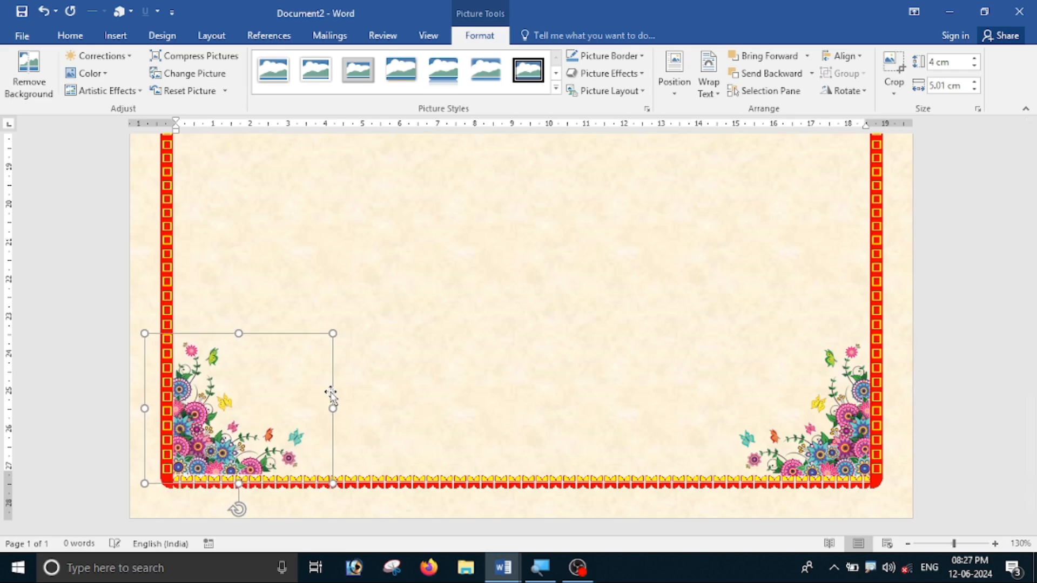
{"action": "left_click", "coordinate": [432, 335]}
{"action": "scroll", "coordinate": [497, 346], "scroll_direction": "down", "scroll_amount": 9}
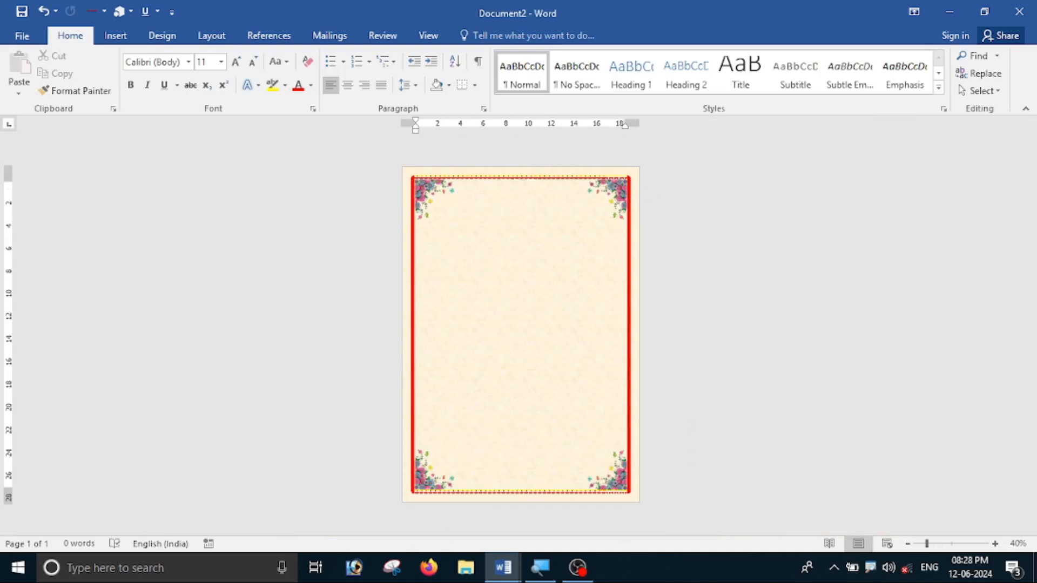
{"action": "scroll", "coordinate": [605, 386], "scroll_direction": "up", "scroll_amount": 2}
{"action": "scroll", "coordinate": [604, 385], "scroll_direction": "up", "scroll_amount": 3}
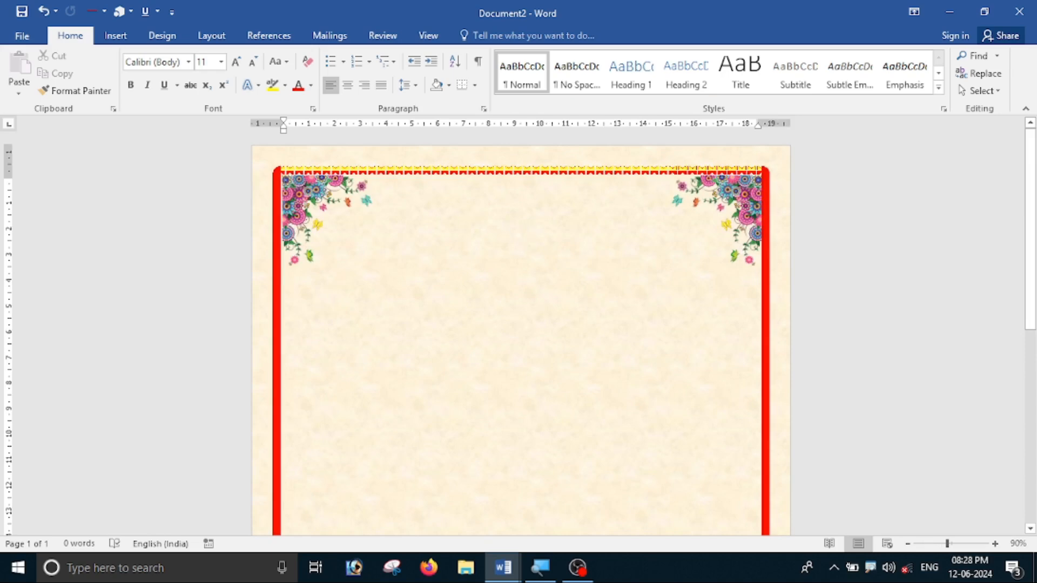
Insert the 03.JPG Ganesh picture from the Pictures dialog at the top of the bordered page.
{"action": "left_click", "coordinate": [118, 36]}
{"action": "left_click", "coordinate": [140, 73]}
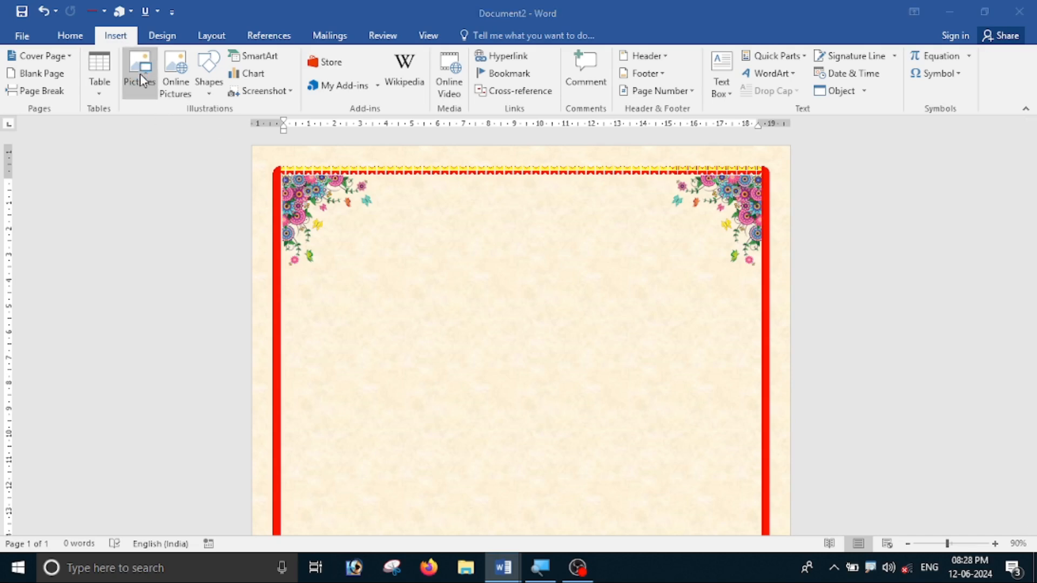
{"action": "left_click", "coordinate": [227, 129]}
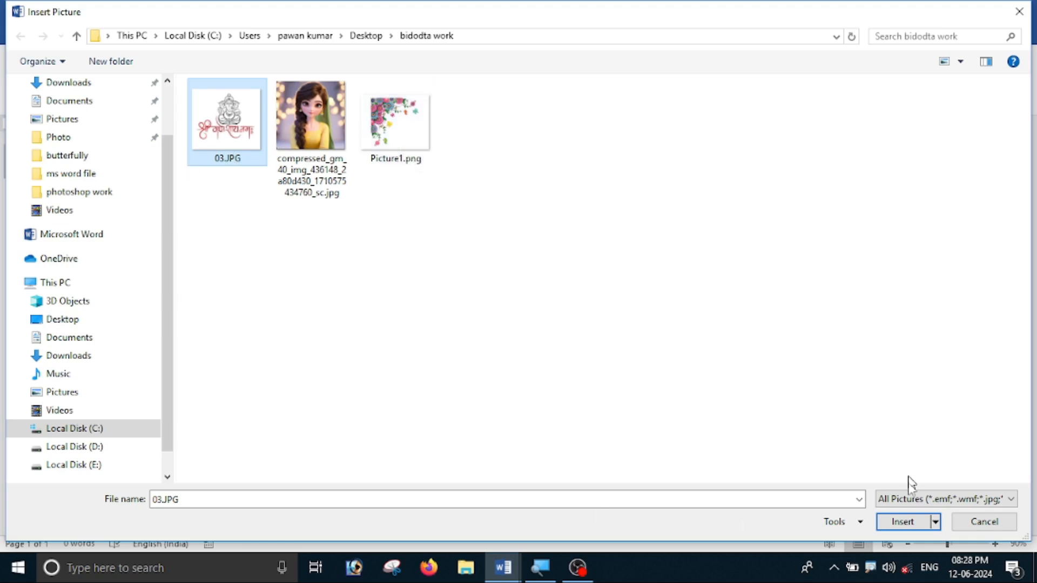
{"action": "left_click", "coordinate": [906, 527]}
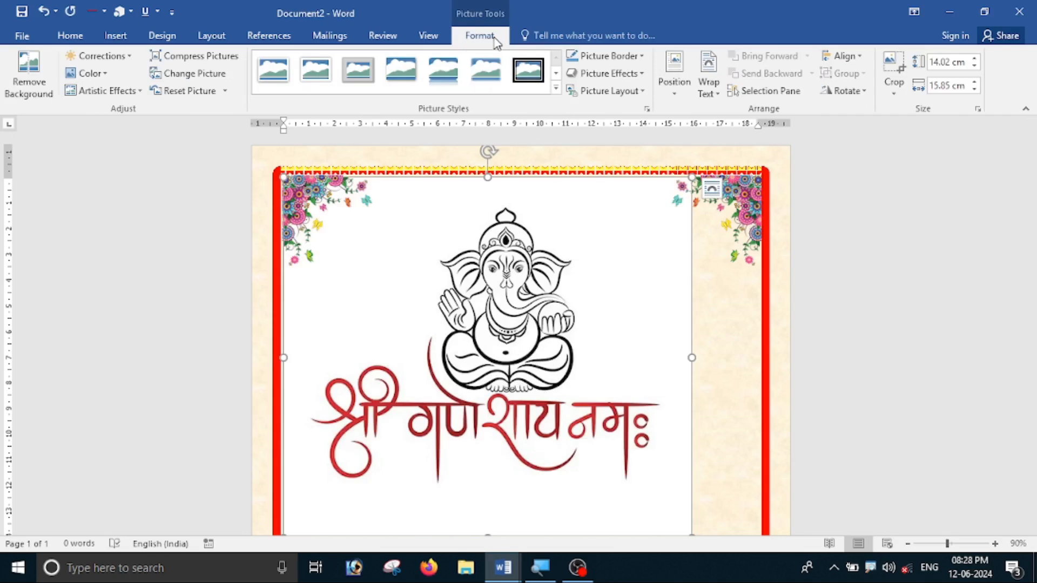
Set the Ganesh image's wrapping to In Front of Text and move it slightly right and down.
{"action": "left_click", "coordinate": [708, 81]}
{"action": "left_click", "coordinate": [737, 221]}
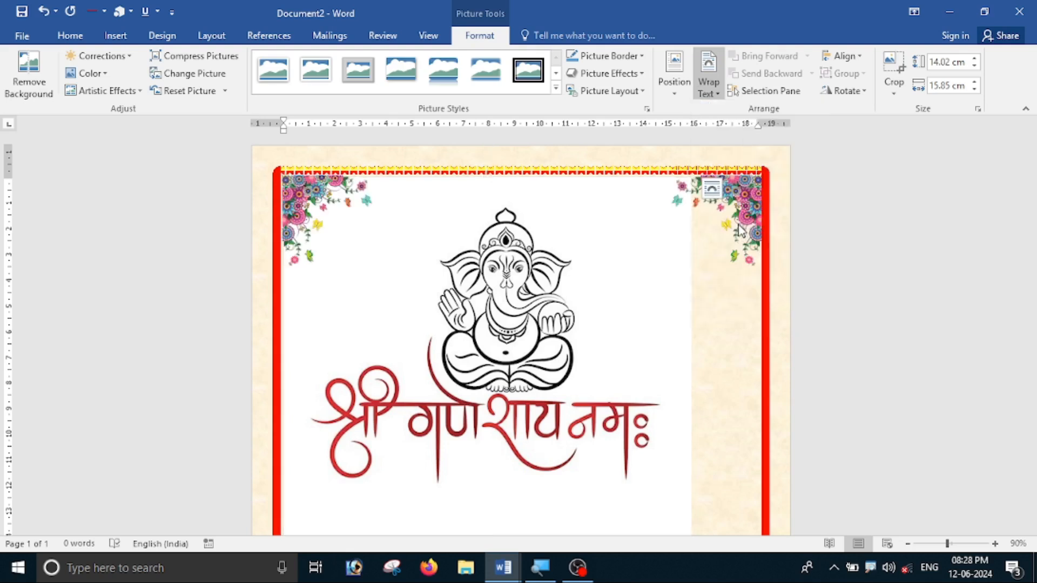
{"action": "left_click_drag", "start_coordinate": [477, 300], "coordinate": [539, 311]}
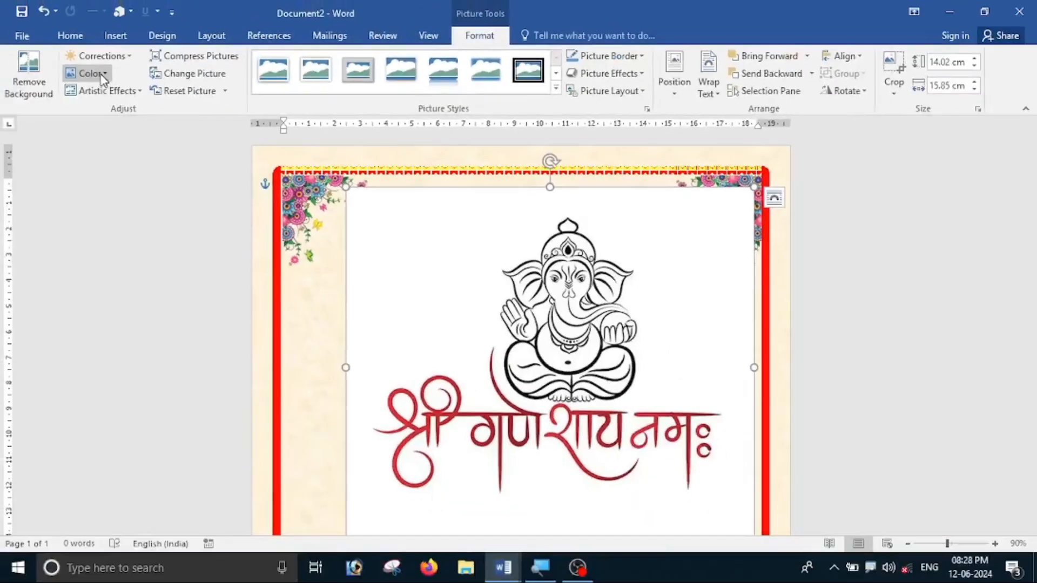
Make the Ganesh image's white background transparent with Set Transparent Color.
{"action": "left_click", "coordinate": [89, 73]}
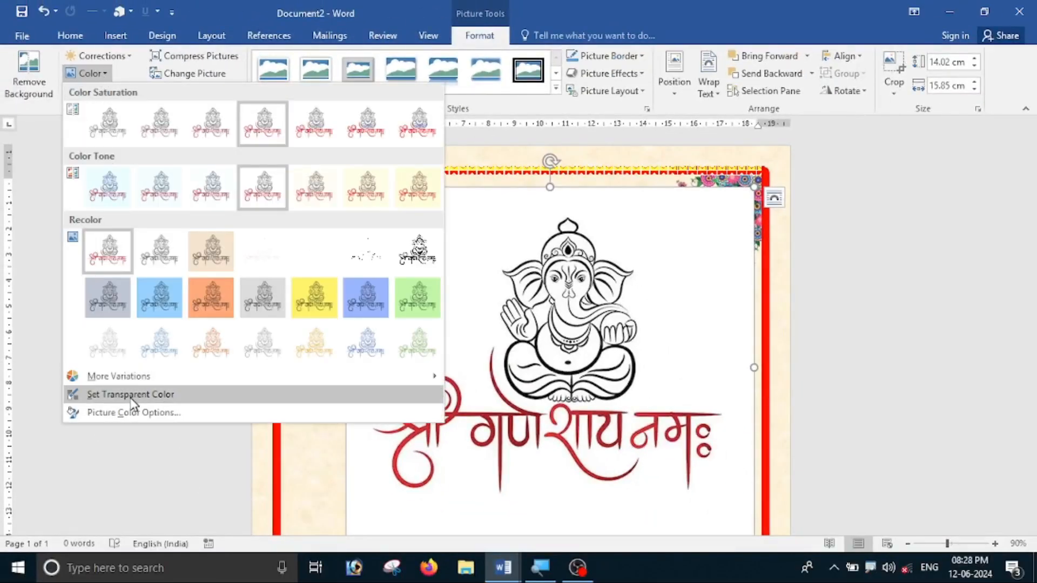
{"action": "left_click", "coordinate": [165, 398]}
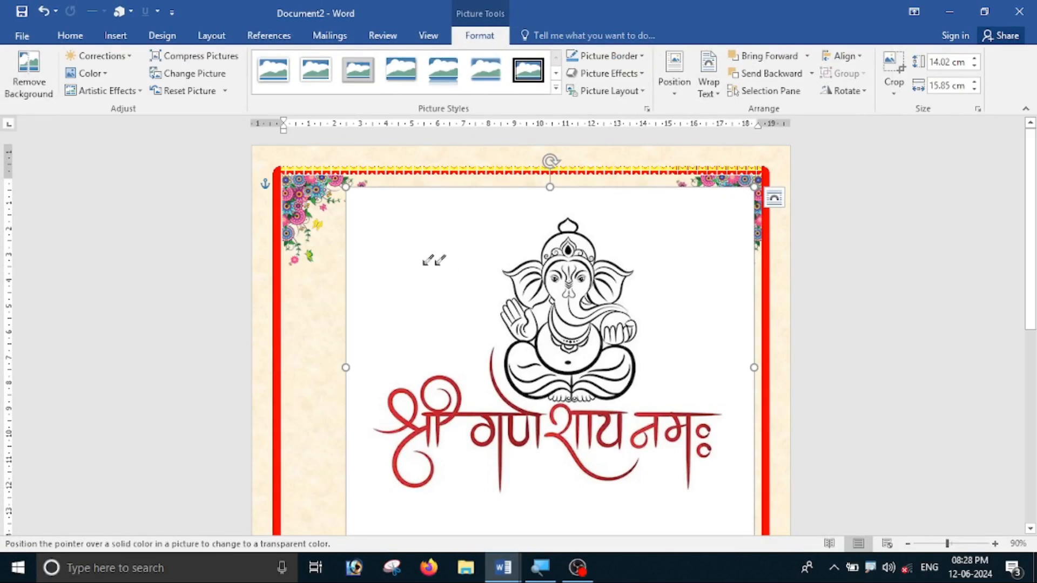
{"action": "left_click", "coordinate": [410, 273]}
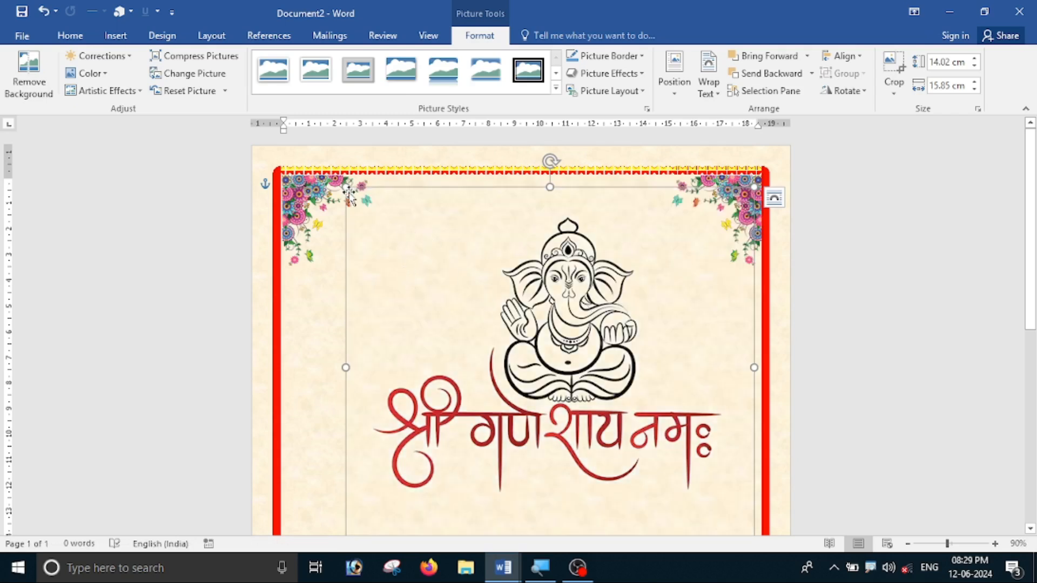
Shrink the Ganesh image to about 5 cm and place it just below the top border.
{"action": "left_click_drag", "start_coordinate": [346, 189], "coordinate": [604, 417]}
{"action": "left_click_drag", "start_coordinate": [668, 465], "coordinate": [467, 231]}
{"action": "left_click_drag", "start_coordinate": [403, 182], "coordinate": [452, 207]}
{"action": "mouse_move", "coordinate": [502, 244]}
{"action": "left_mouse_down"}
{"action": "mouse_move", "coordinate": [488, 244]}
{"action": "mouse_move", "coordinate": [497, 247]}
{"action": "left_mouse_up"}
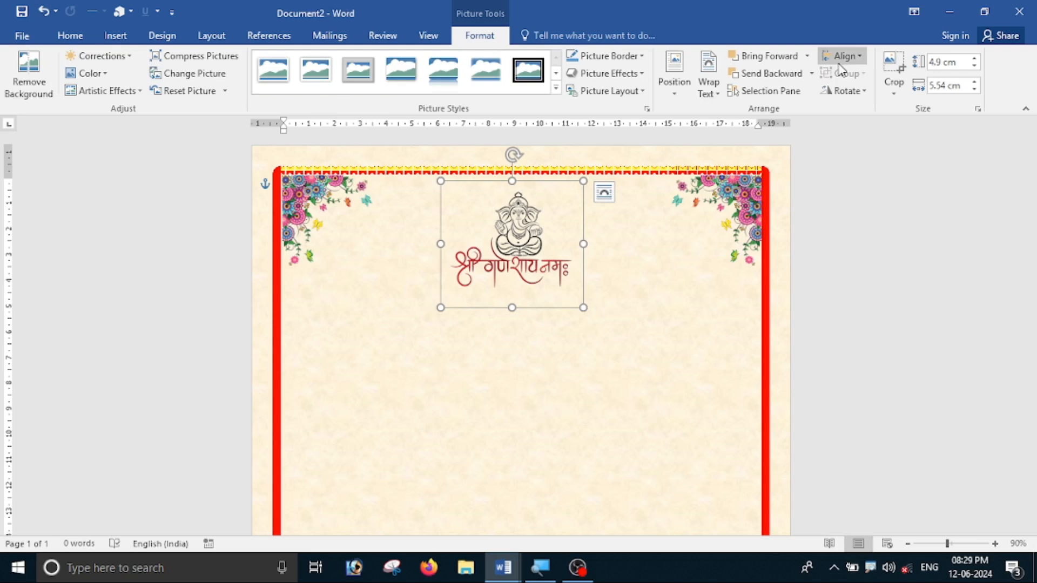
Centre the Ganesh image horizontally with Align Center, then deselect it.
{"action": "left_click", "coordinate": [854, 56]}
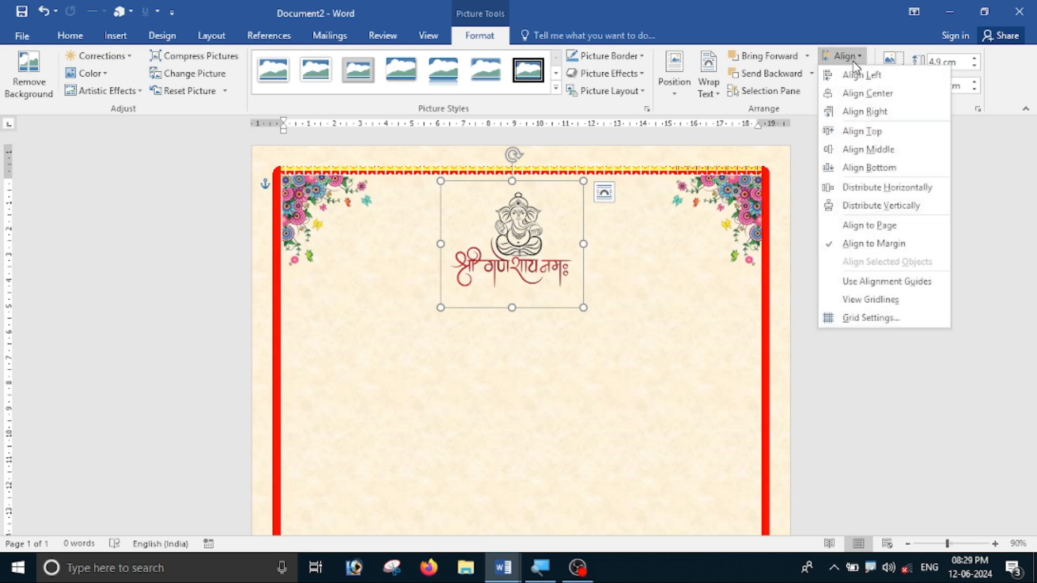
{"action": "left_click", "coordinate": [856, 94]}
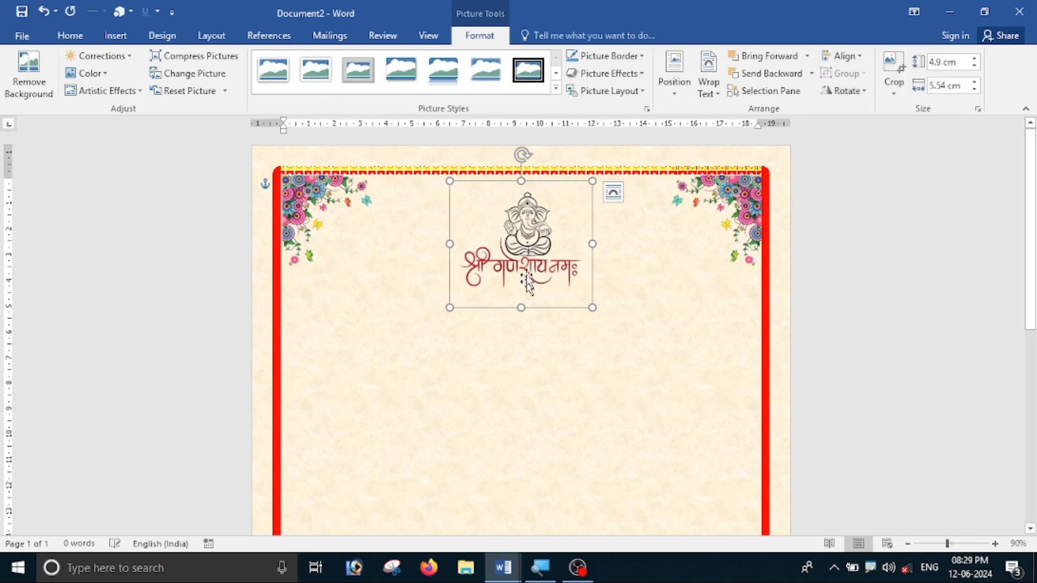
{"action": "left_click", "coordinate": [531, 329]}
{"action": "scroll", "coordinate": [613, 308], "scroll_direction": "down", "scroll_amount": 3}
Set the font to Times New Roman at 14 pt on the empty line below the image.
{"action": "scroll", "coordinate": [532, 329], "scroll_direction": "up", "scroll_amount": 3}
{"action": "scroll", "coordinate": [450, 256], "scroll_direction": "down", "scroll_amount": 5}
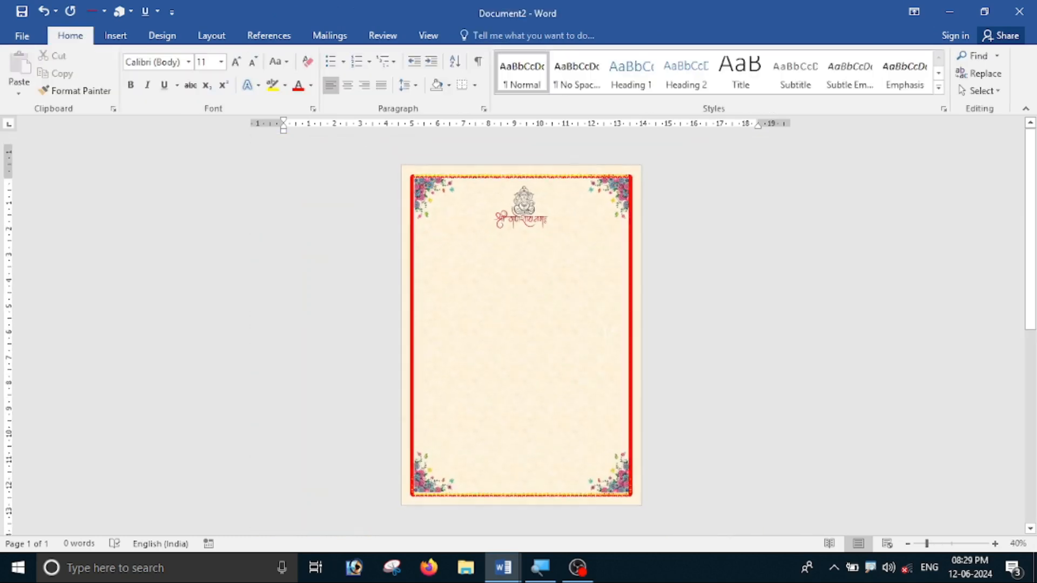
{"action": "scroll", "coordinate": [450, 256], "scroll_direction": "up", "scroll_amount": 3}
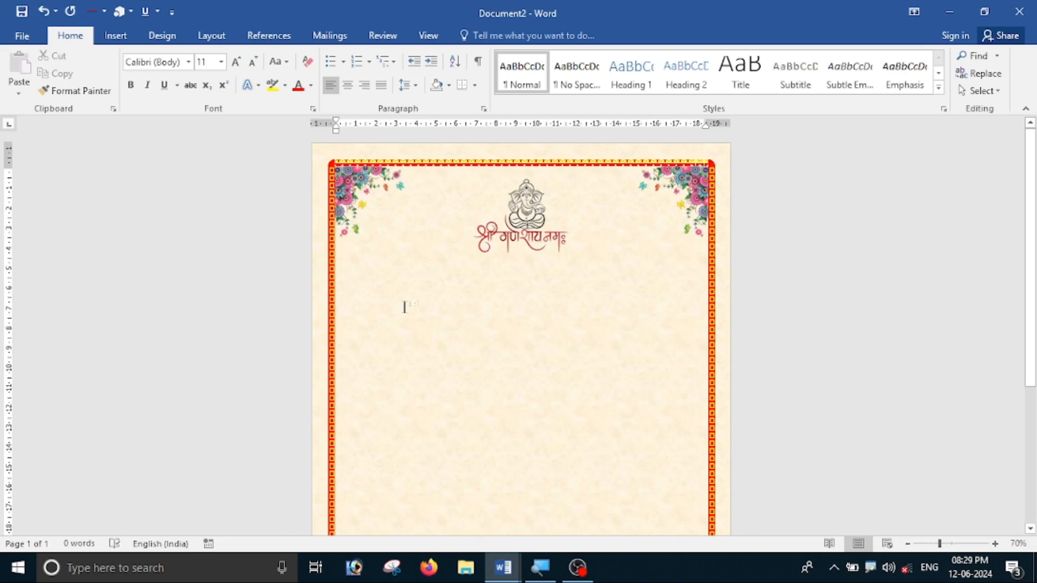
{"action": "scroll", "coordinate": [399, 306], "scroll_direction": "up", "scroll_amount": 2}
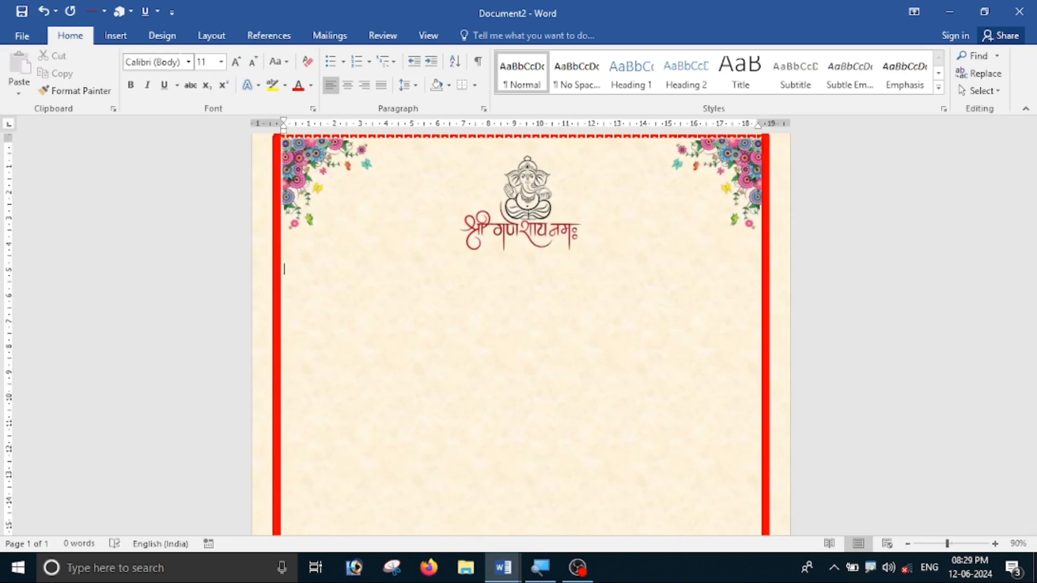
{"action": "left_click", "coordinate": [152, 62]}
{"action": "type", "text": "t"}
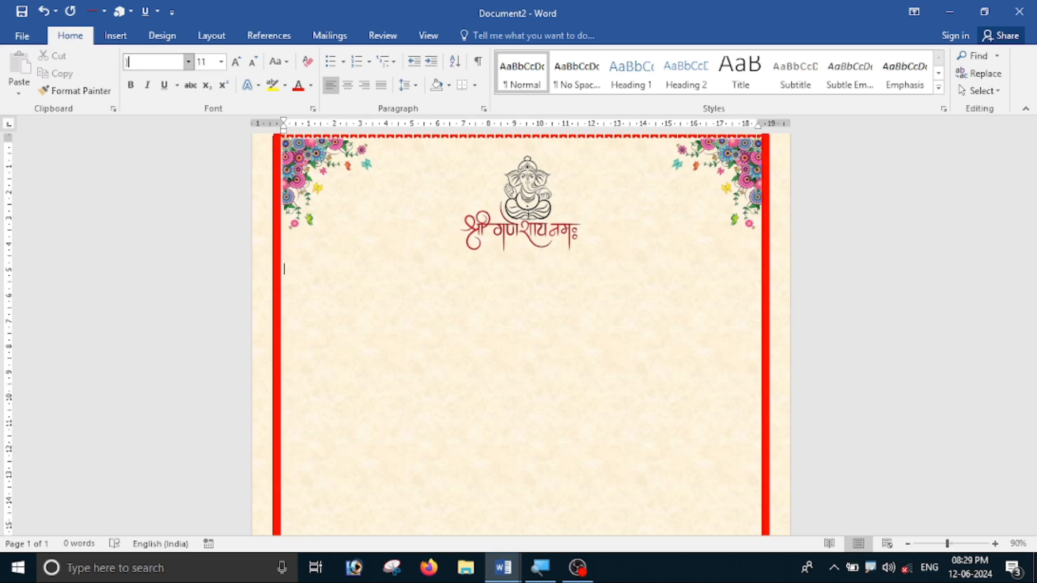
{"action": "type", "text": "t"}
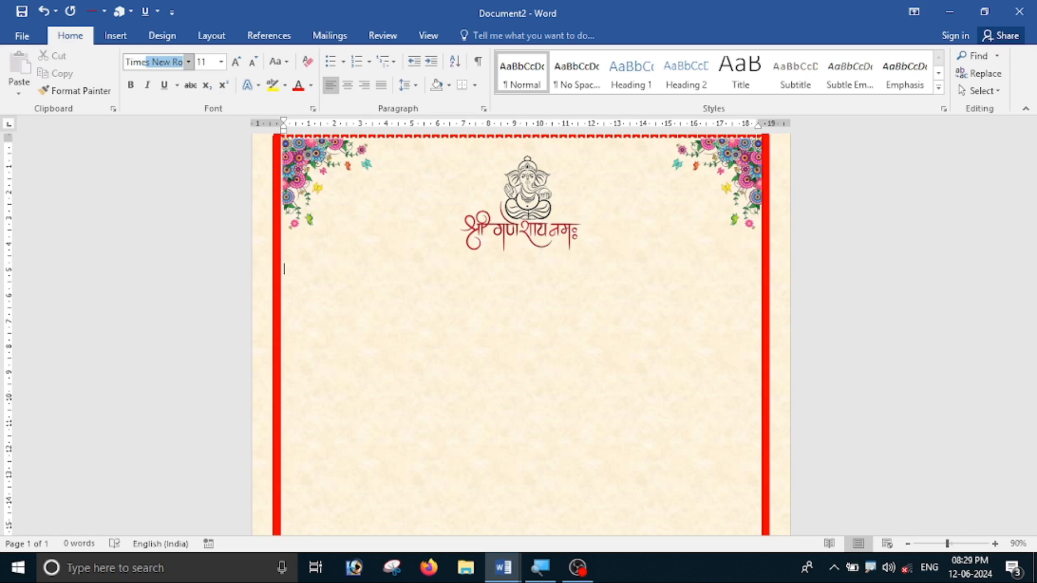
{"action": "type", "text": "ime"}
{"action": "key", "text": "Return"}
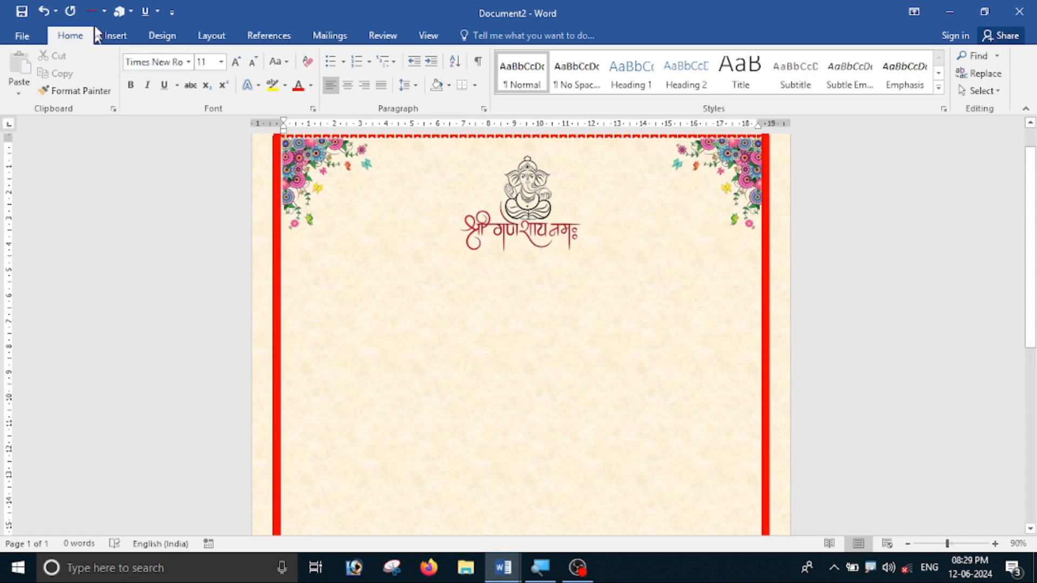
{"action": "left_click", "coordinate": [225, 62]}
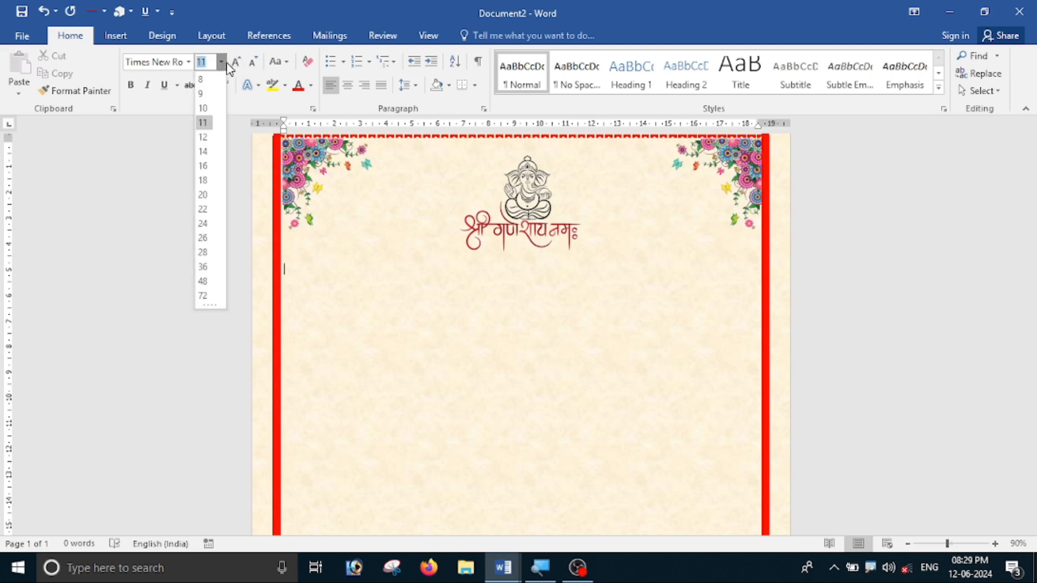
{"action": "left_click", "coordinate": [210, 156]}
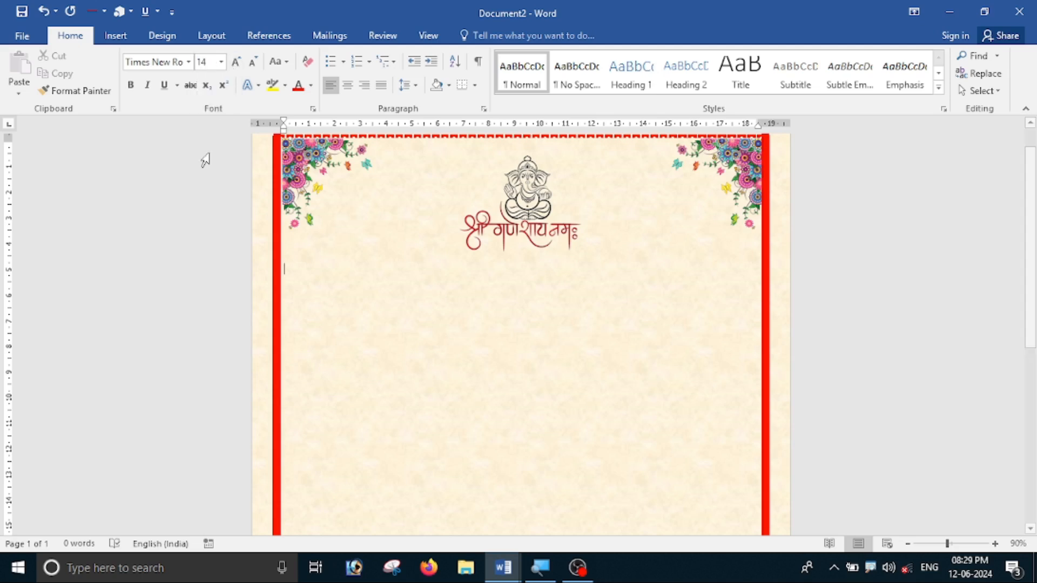
Type a centred 'Biodata' heading, made bold and enlarged to 20 pt.
{"action": "left_click", "coordinate": [347, 85]}
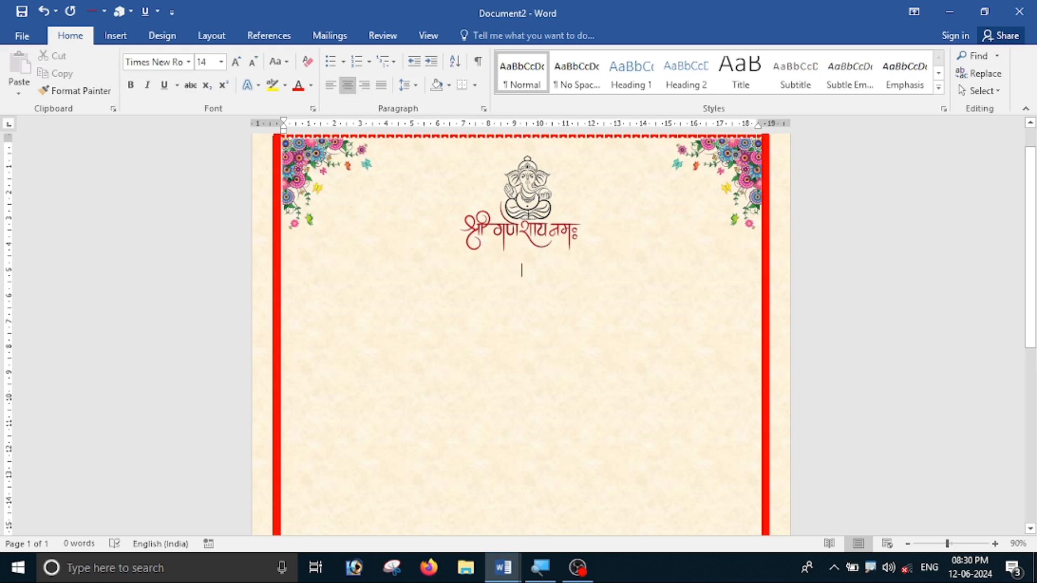
{"action": "type", "text": "Bio"}
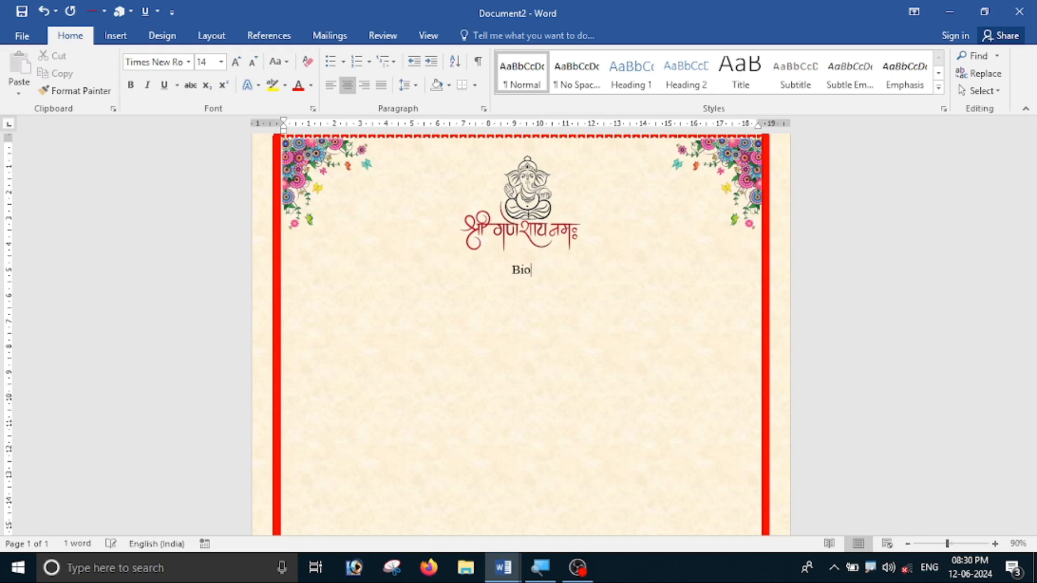
{"action": "type", "text": "data"}
{"action": "key", "text": "ctrl+a"}
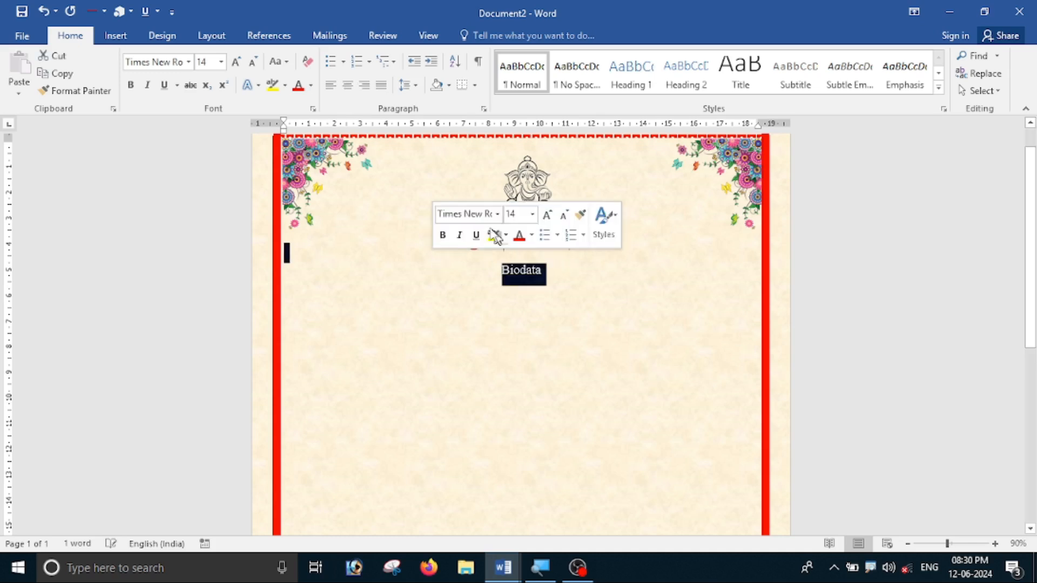
{"action": "left_click", "coordinate": [131, 86]}
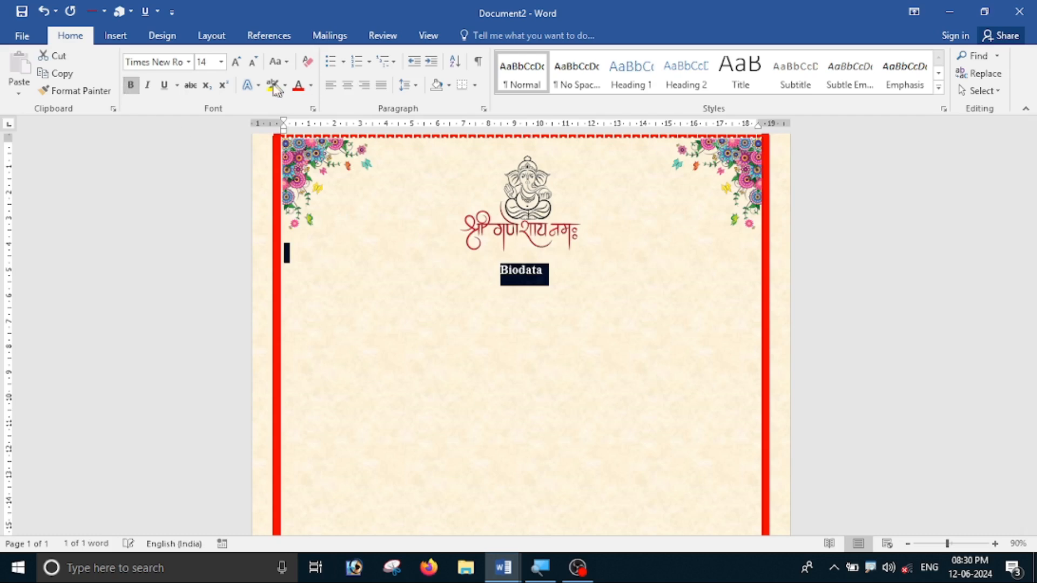
{"action": "left_click", "coordinate": [236, 62]}
{"action": "left_click", "coordinate": [236, 61]}
{"action": "left_click", "coordinate": [236, 61]}
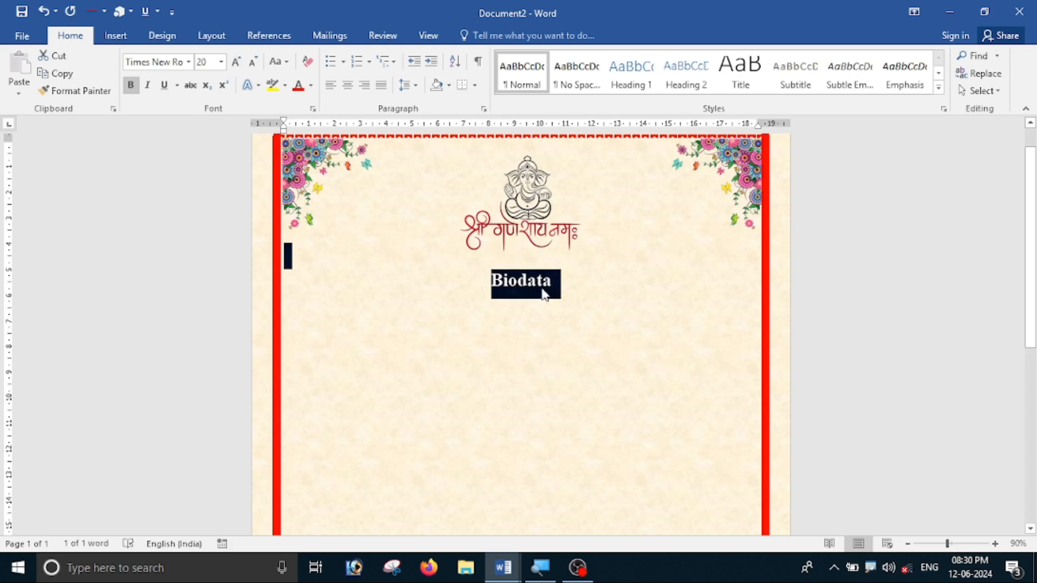
Underline the Biodata heading and colour it red.
{"action": "left_click", "coordinate": [165, 89]}
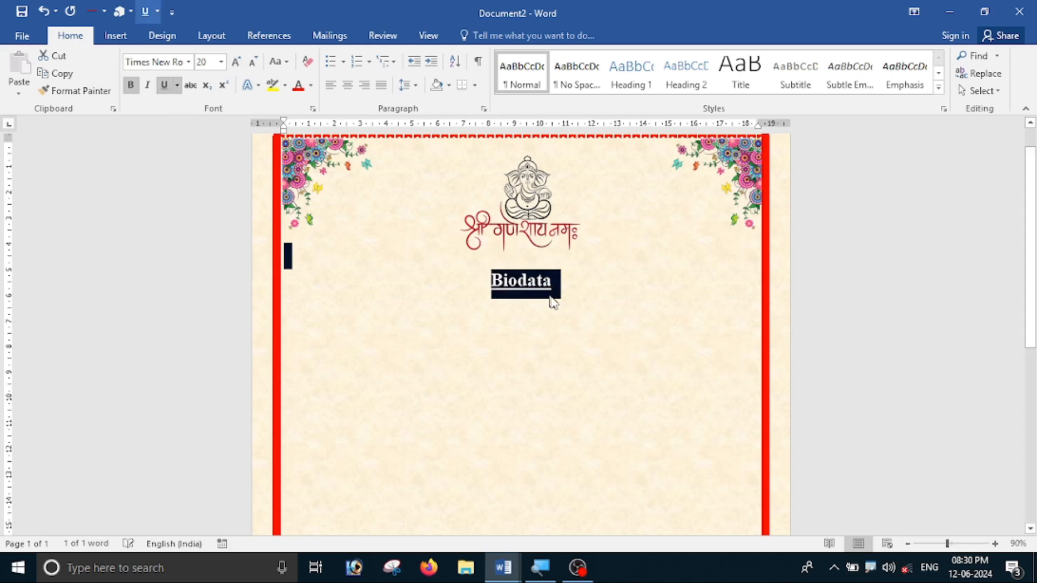
{"action": "left_click", "coordinate": [548, 291]}
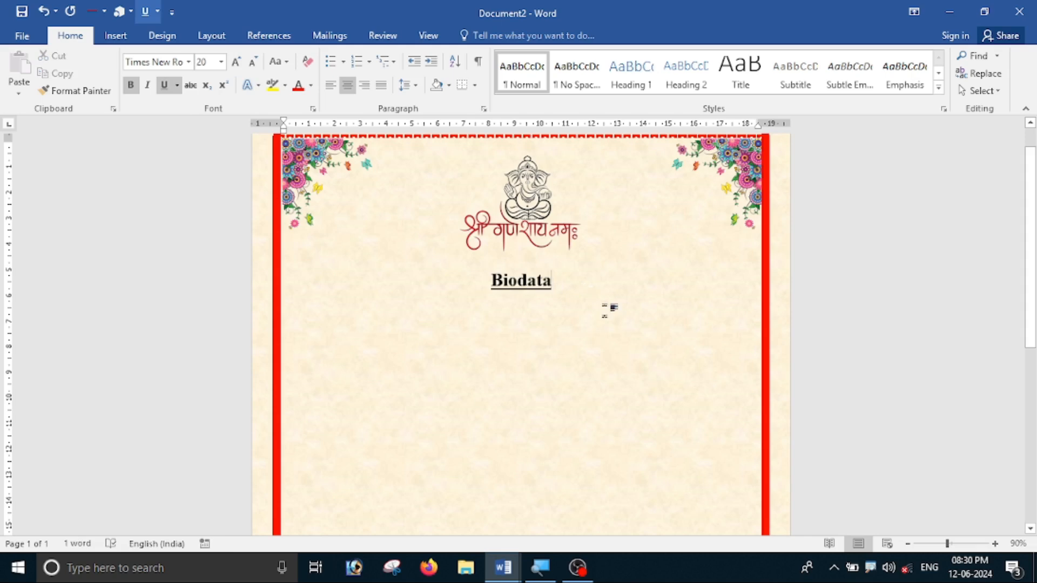
{"action": "left_click_drag", "start_coordinate": [559, 285], "coordinate": [490, 282]}
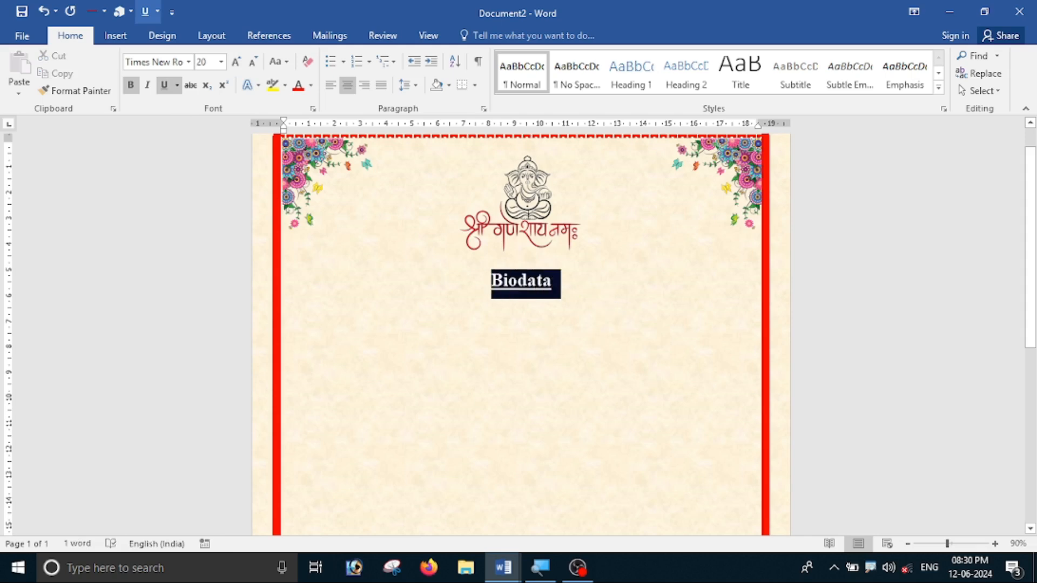
{"action": "left_click", "coordinate": [297, 85]}
{"action": "left_click", "coordinate": [554, 284]}
{"action": "scroll", "coordinate": [554, 285], "scroll_direction": "up", "scroll_amount": 5}
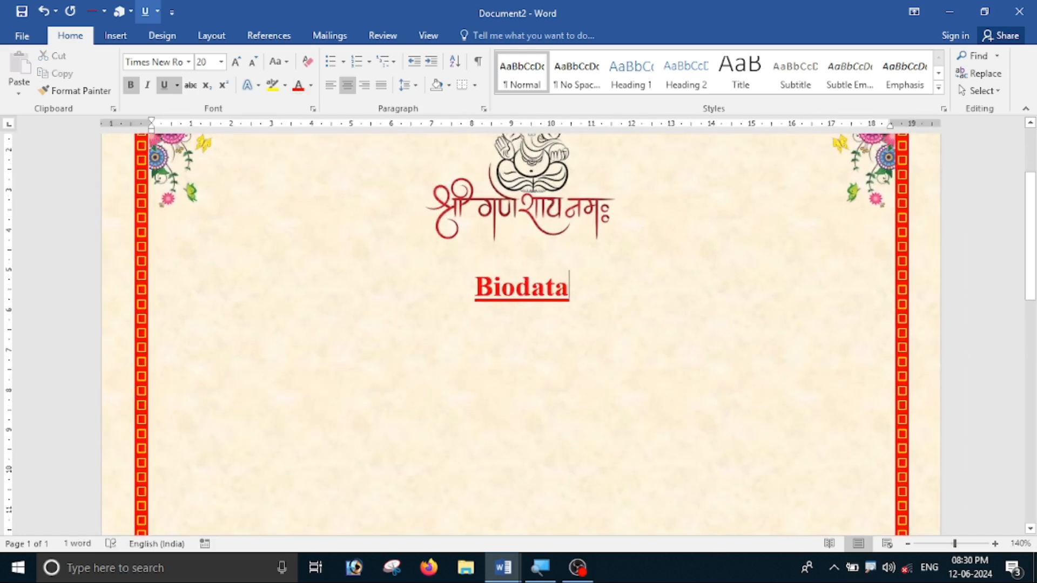
Start a left-aligned line under Biodata with bold and underline off at 14 pt.
{"action": "scroll", "coordinate": [616, 379], "scroll_direction": "up", "scroll_amount": 3}
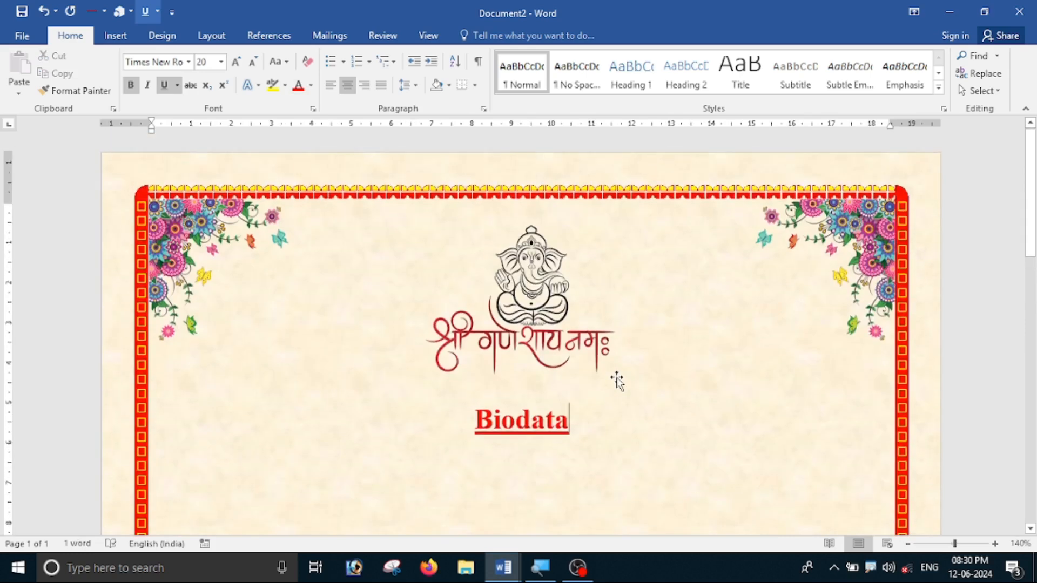
{"action": "scroll", "coordinate": [617, 379], "scroll_direction": "down", "scroll_amount": 5}
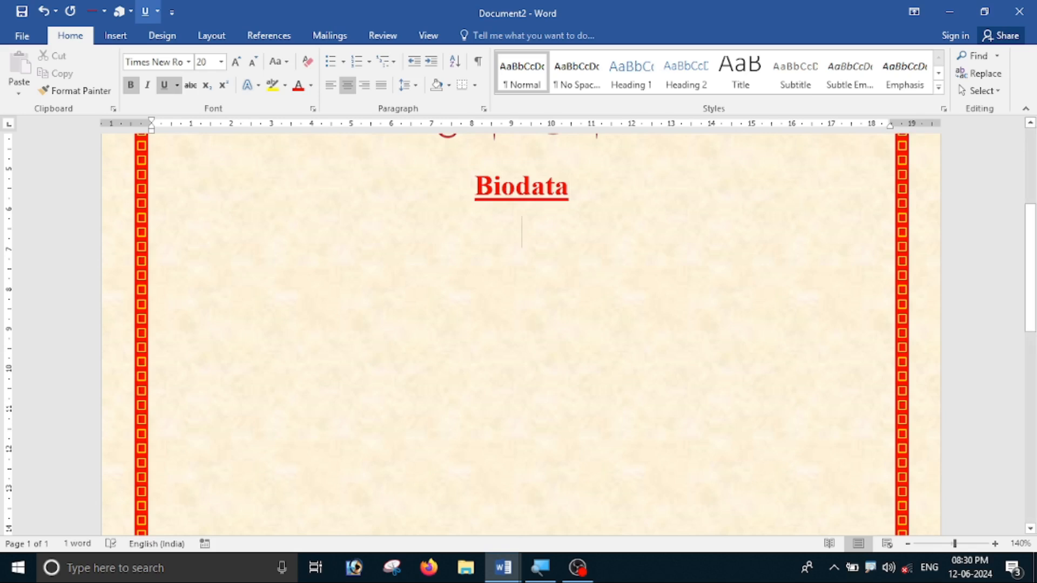
{"action": "scroll", "coordinate": [540, 243], "scroll_direction": "up", "scroll_amount": 2}
{"action": "key", "text": "Return"}
{"action": "left_click", "coordinate": [330, 85]}
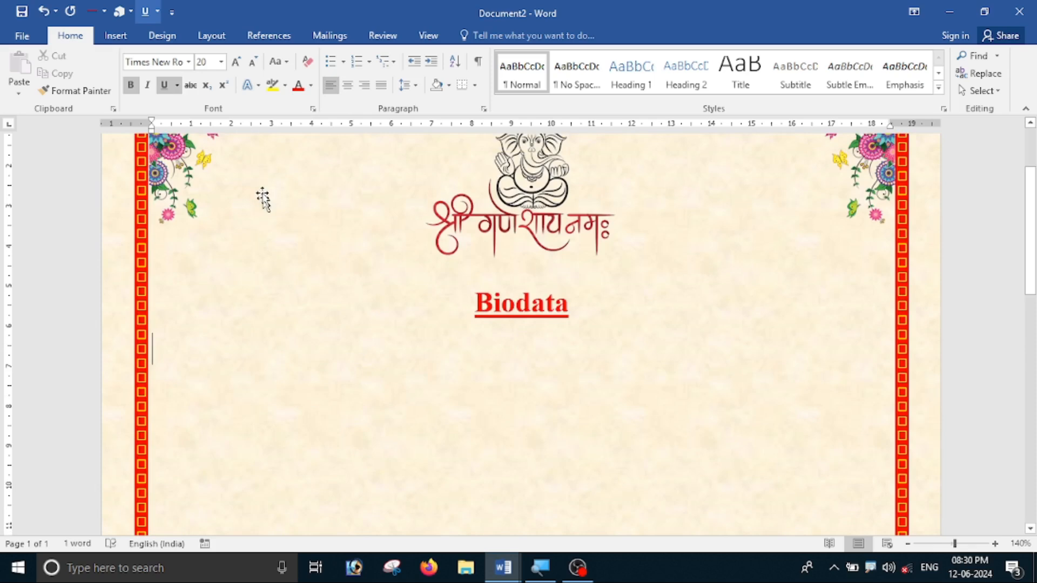
{"action": "left_click", "coordinate": [130, 85]}
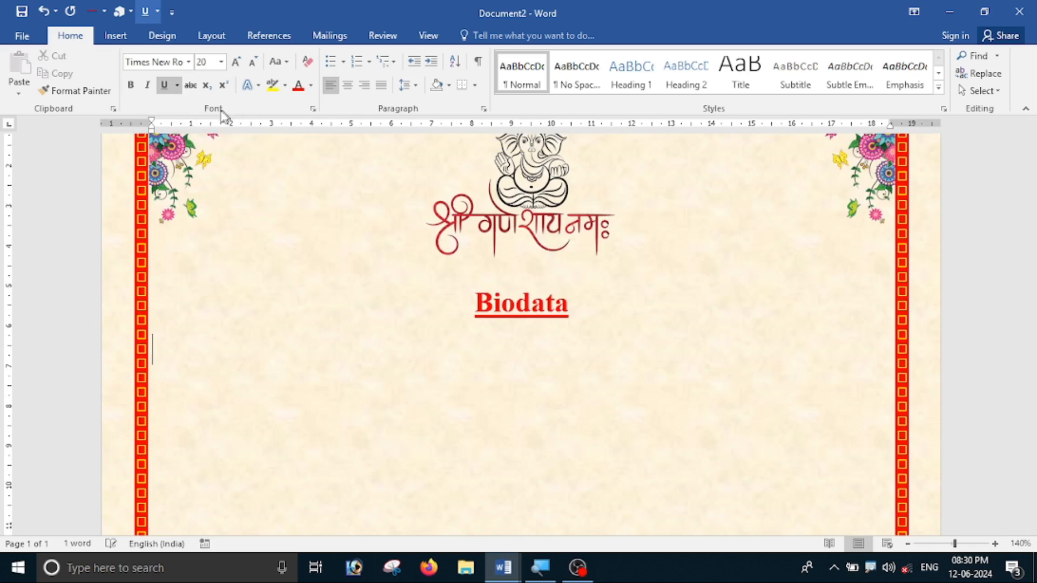
{"action": "left_click", "coordinate": [169, 87]}
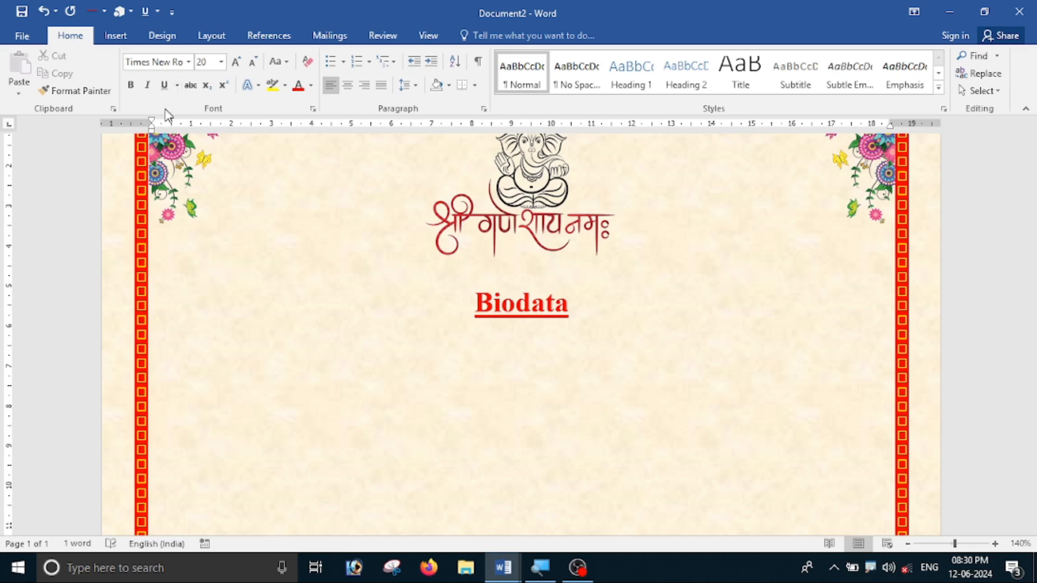
{"action": "left_click", "coordinate": [220, 61]}
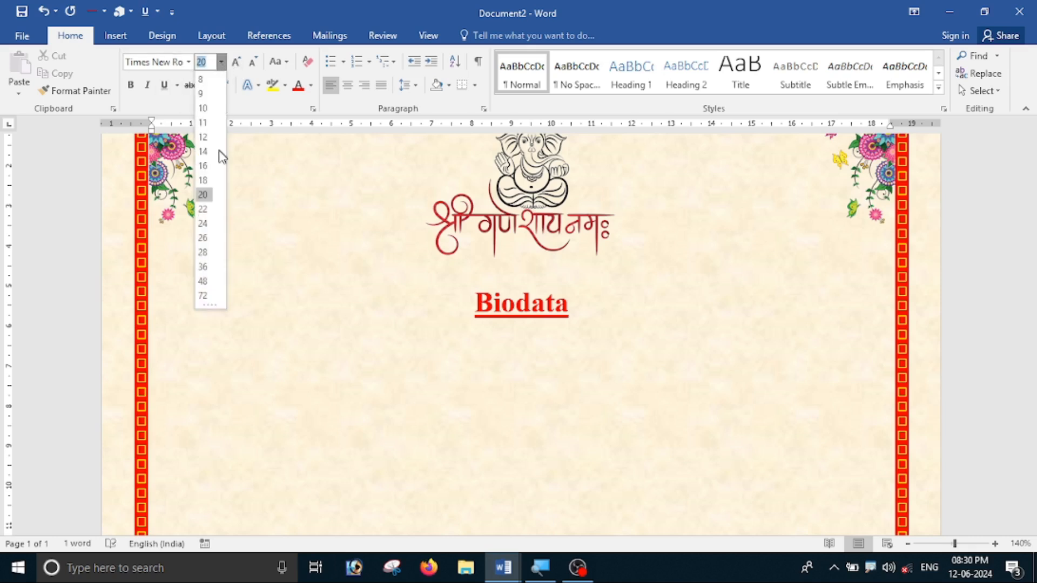
{"action": "left_click", "coordinate": [203, 151]}
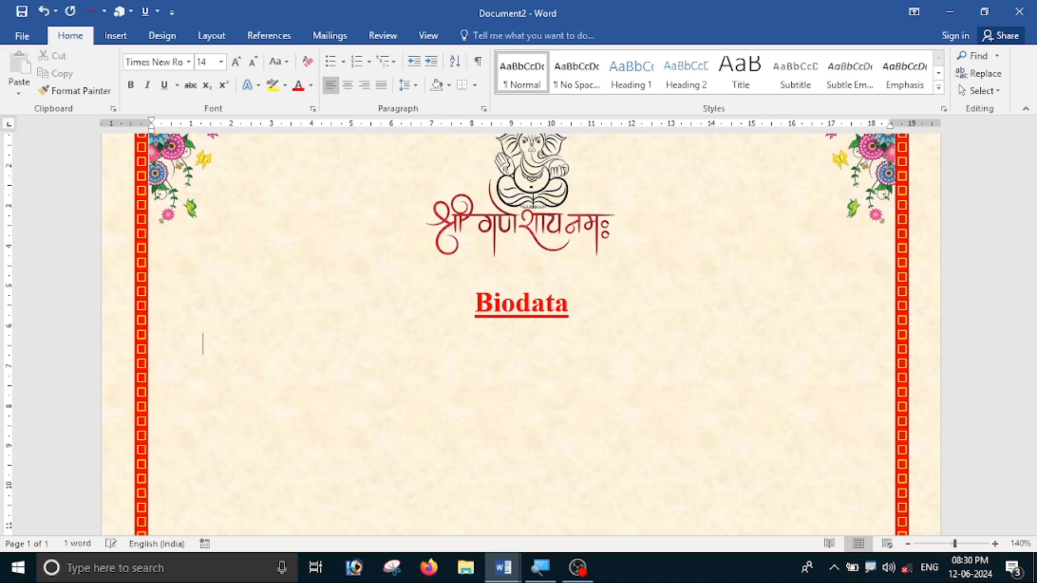
Type a tab-aligned 'Name :' line followed by the person's full name.
{"action": "key", "text": "Tab"}
{"action": "type", "text": "Name"}
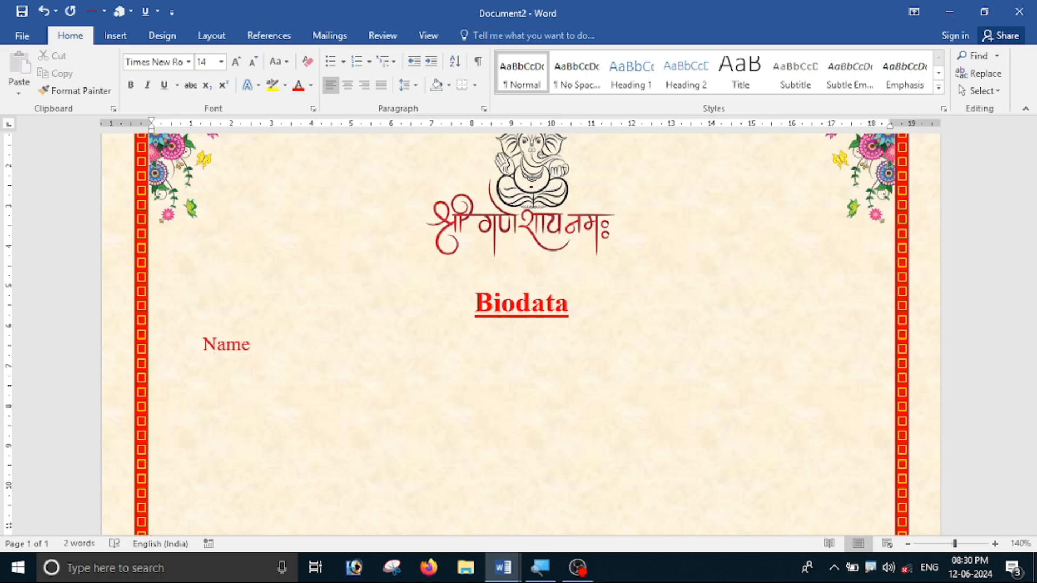
{"action": "key", "text": "Tab"}
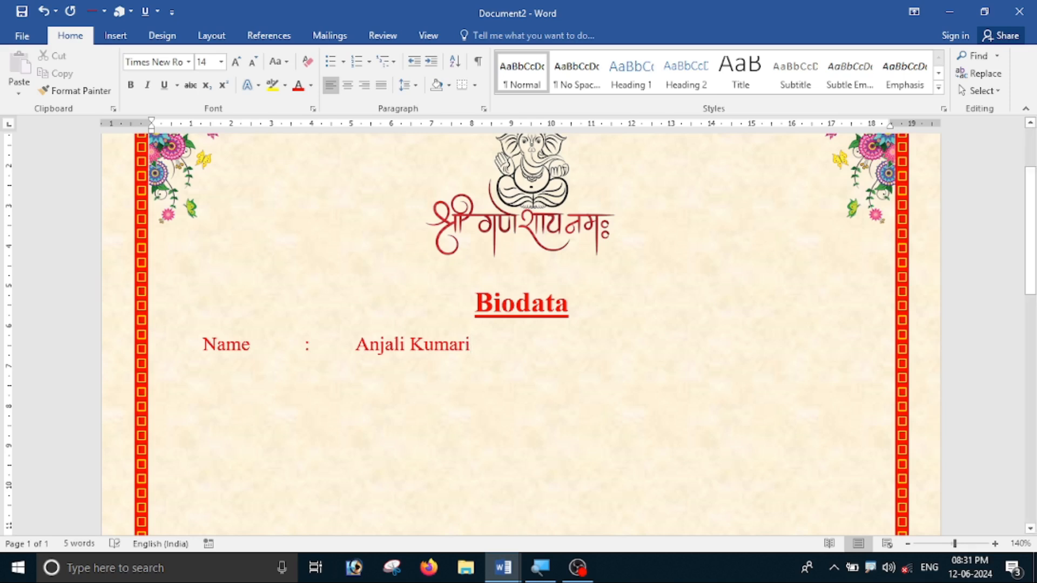
Make the Name line black.
{"action": "left_click_drag", "start_coordinate": [471, 345], "coordinate": [125, 330]}
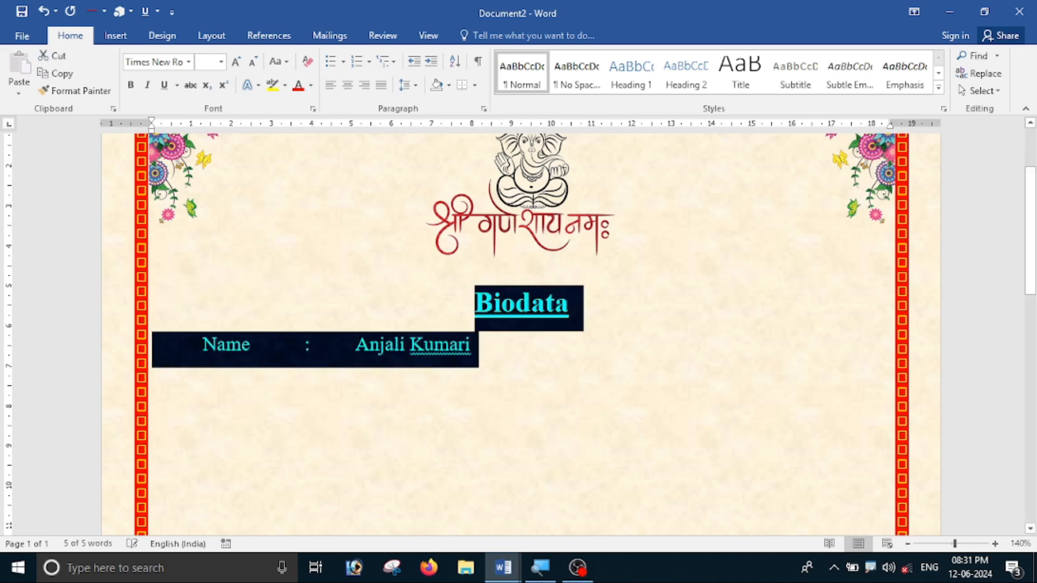
{"action": "left_click", "coordinate": [424, 345]}
{"action": "left_click_drag", "start_coordinate": [471, 345], "coordinate": [203, 346]}
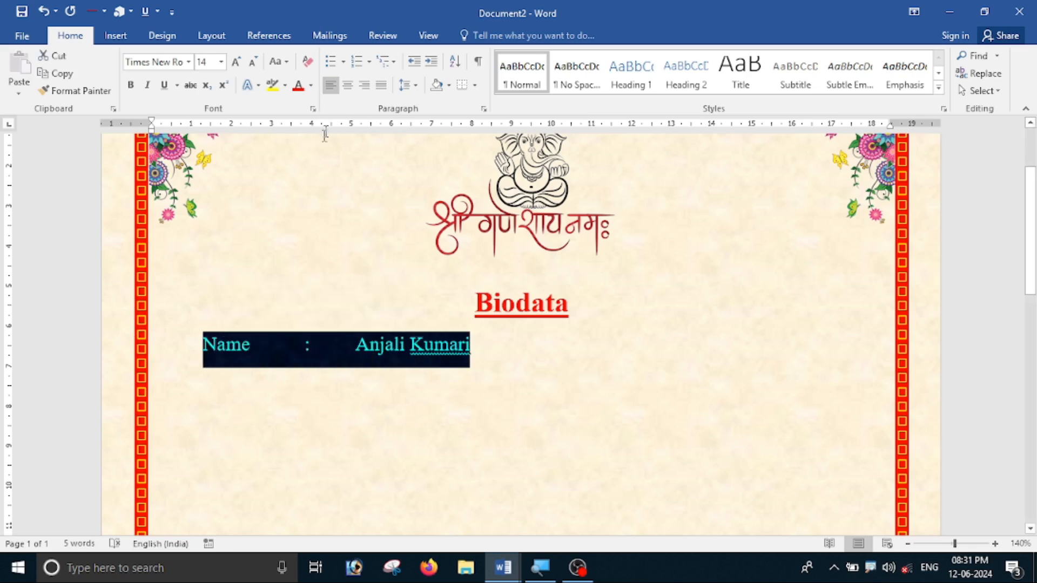
{"action": "left_click", "coordinate": [310, 86]}
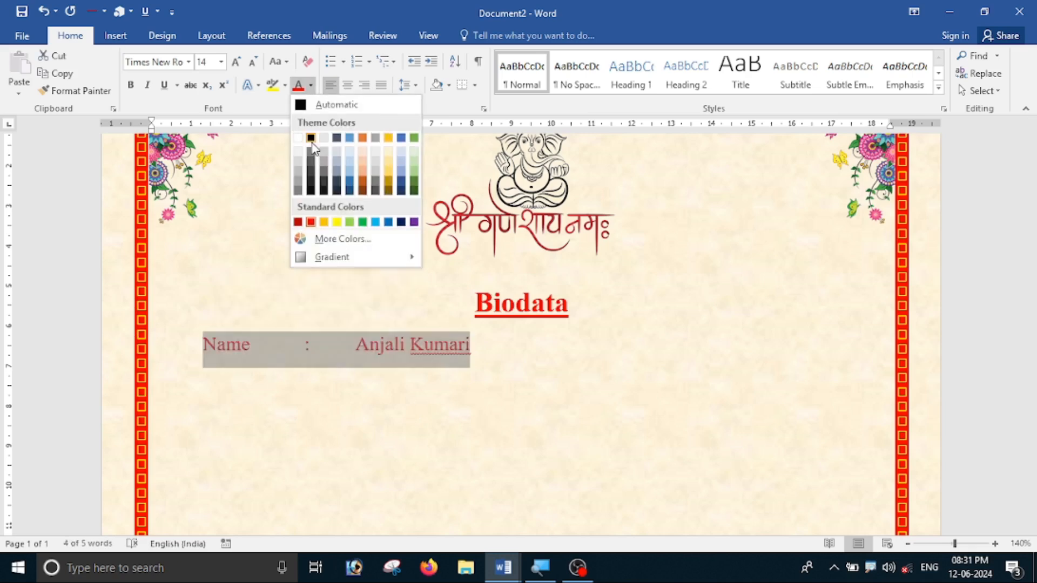
{"action": "left_click", "coordinate": [311, 191]}
{"action": "left_click", "coordinate": [465, 365]}
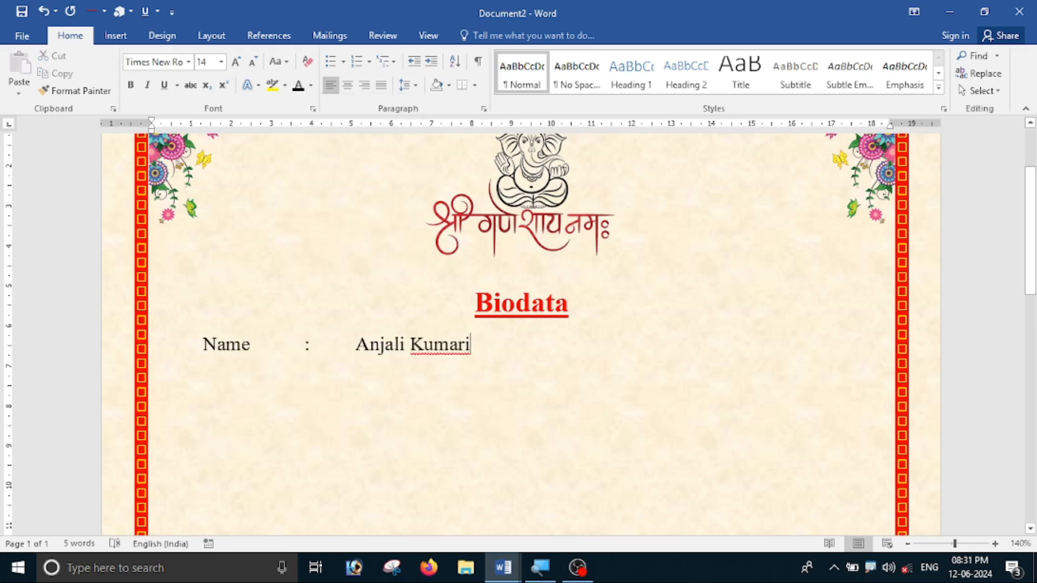
Start a new line labelled 'Date of Birth'.
{"action": "key", "text": "Return"}
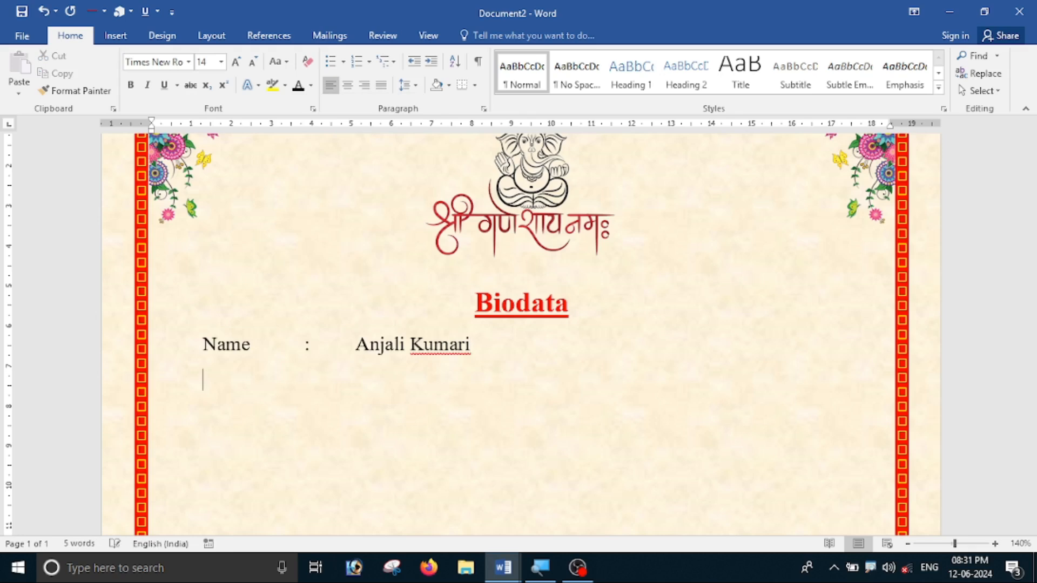
{"action": "type", "text": "Date of Birth"}
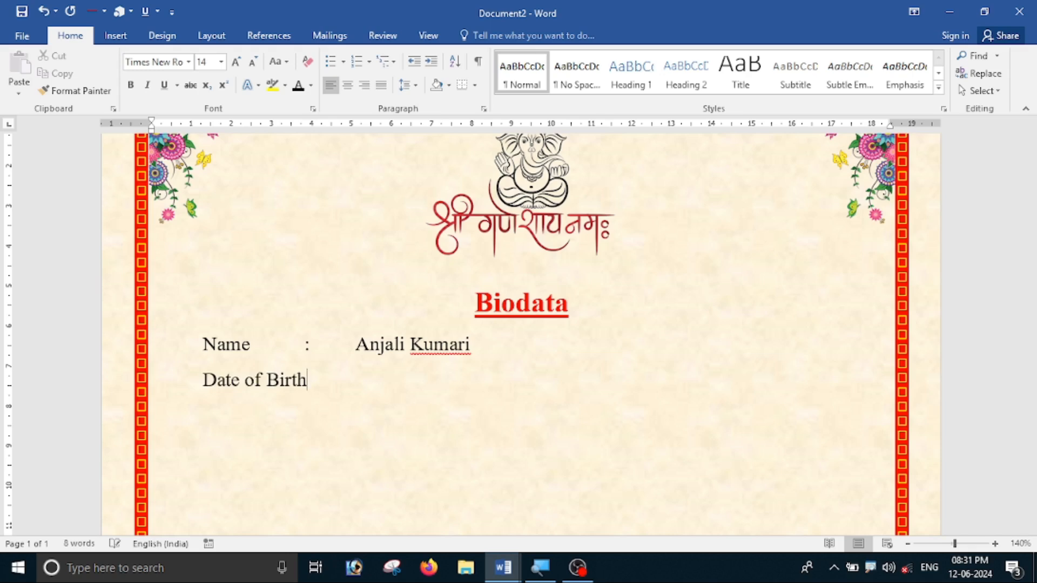
{"action": "left_click", "coordinate": [303, 346]}
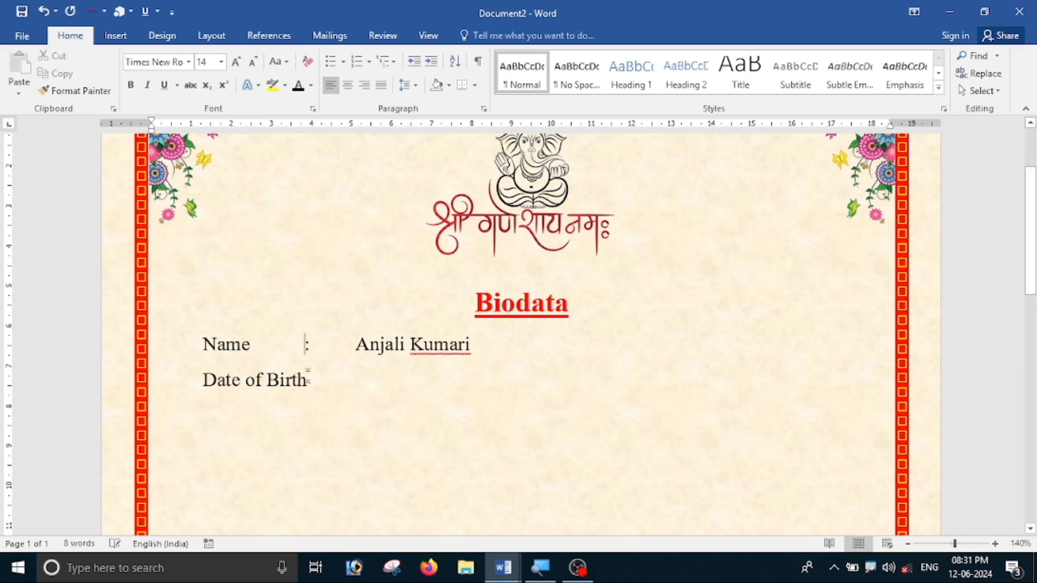
{"action": "key", "text": "Tab"}
{"action": "key", "text": "Down"}
{"action": "key", "text": "Tab"}
{"action": "type", "text": ":"}
{"action": "key", "text": "Tab"}
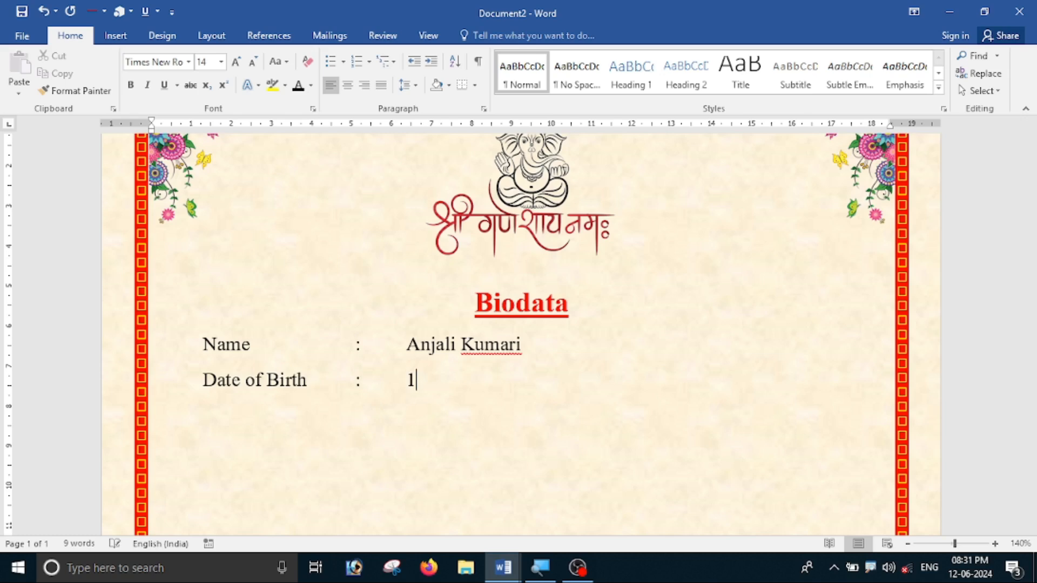
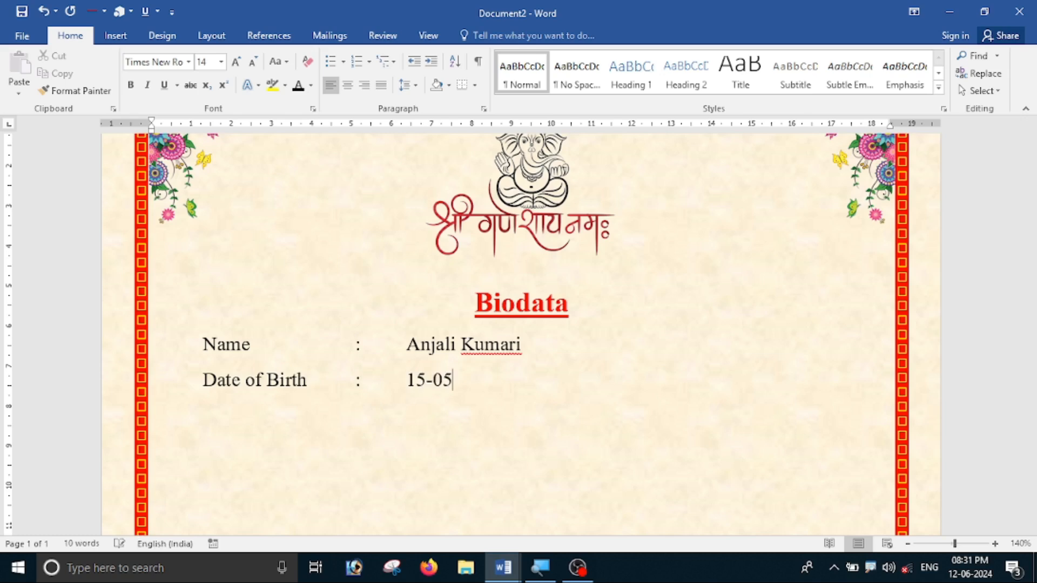
Add a tab-aligned 'Time of Birth' line and begin the time 07:15 PM.
{"action": "key", "text": "Return"}
{"action": "key", "text": "Tab"}
{"action": "type", "text": "Tgime"}
{"action": "key", "text": "BackSpace"}
{"action": "key", "text": "BackSpace"}
{"action": "key", "text": "BackSpace"}
{"action": "key", "text": "BackSpace"}
{"action": "type", "text": "ime "}
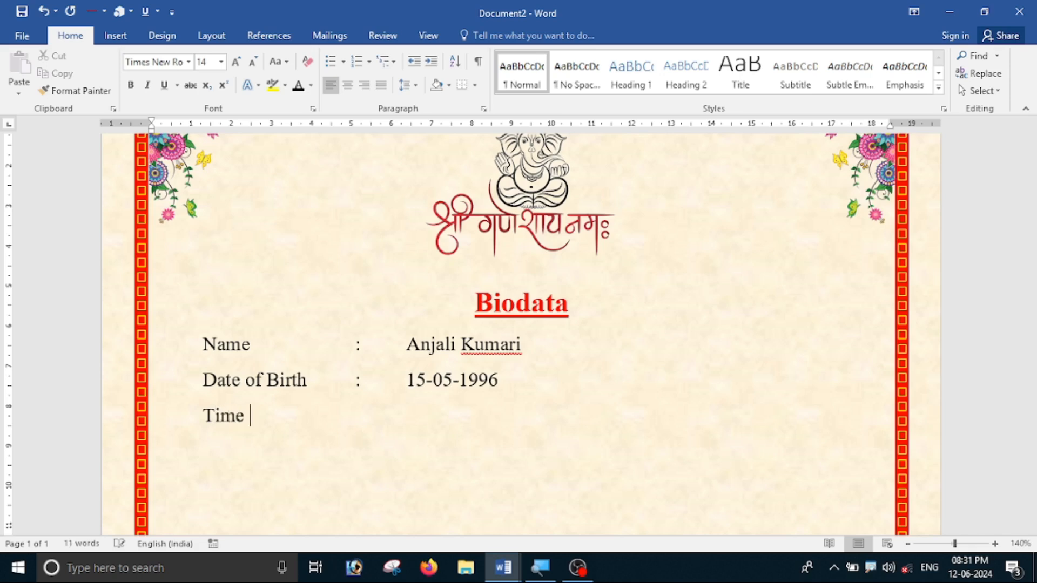
{"action": "type", "text": "of Birth"}
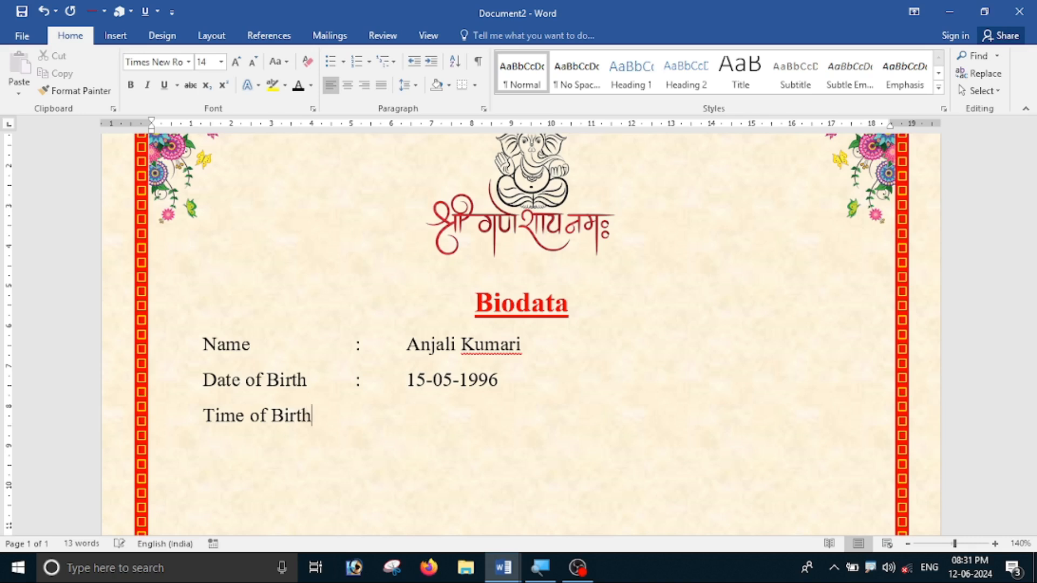
{"action": "key", "text": "Tab"}
{"action": "type", "text": ":\t07:15P"}
Finish the time as 07:15 PM and add the line 'Rashi : Aries'.
{"action": "key", "text": "BackSpace"}
{"action": "type", "text": "PM"}
{"action": "key", "text": "Return"}
{"action": "key", "text": "BackSpace"}
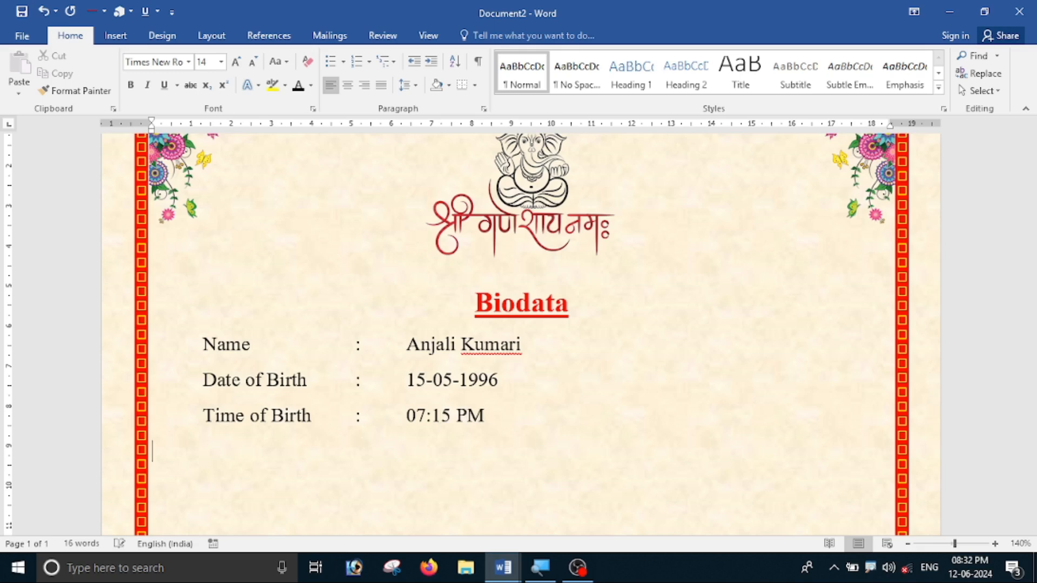
{"action": "type", "text": "Rashi"}
{"action": "key", "text": "Tab"}
{"action": "key", "text": "Tab"}
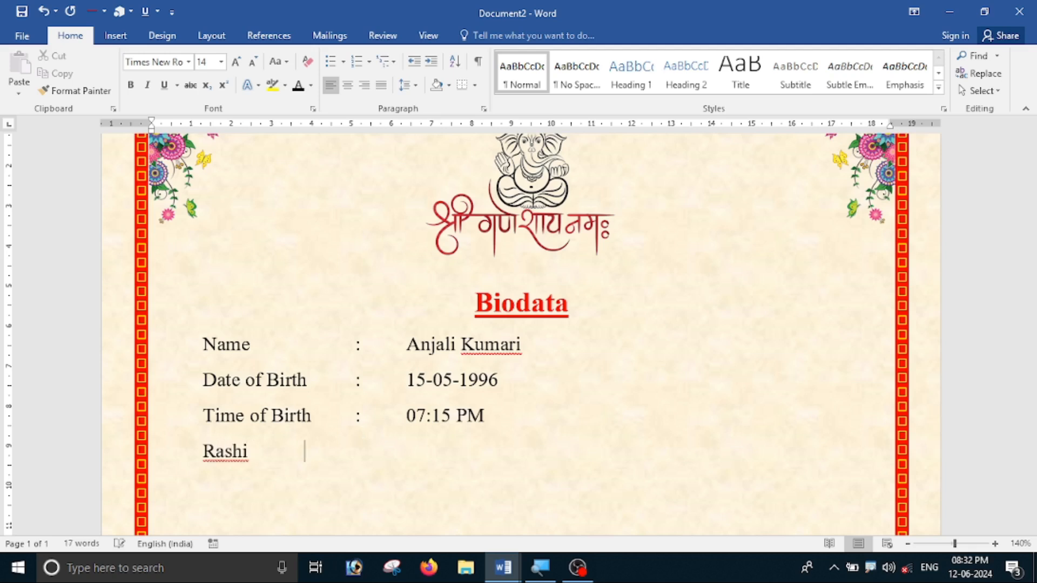
{"action": "type", "text": ":"}
{"action": "key", "text": "Tab"}
{"action": "type", "text": "Aries"}
{"action": "key", "text": "Return"}
Add the line 'Gotra : Kashi'.
{"action": "type", "text": "Go"}
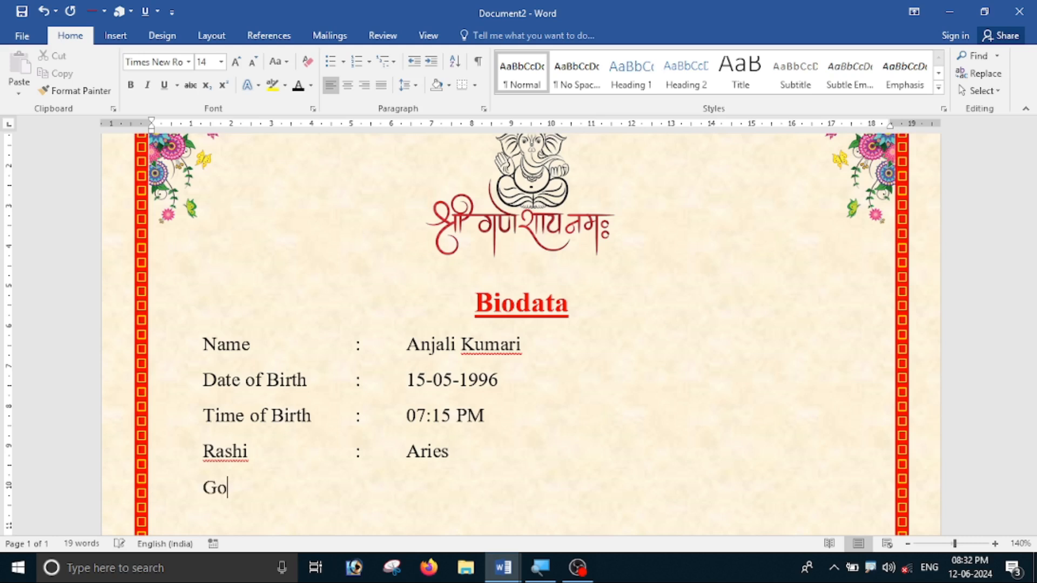
{"action": "type", "text": "tra"}
{"action": "key", "text": "Tab"}
{"action": "key", "text": "Tab"}
{"action": "key", "text": "Tab"}
{"action": "type", "text": ":"}
{"action": "key", "text": "Tab"}
{"action": "type", "text": "Kashi"}
{"action": "key", "text": "Return"}
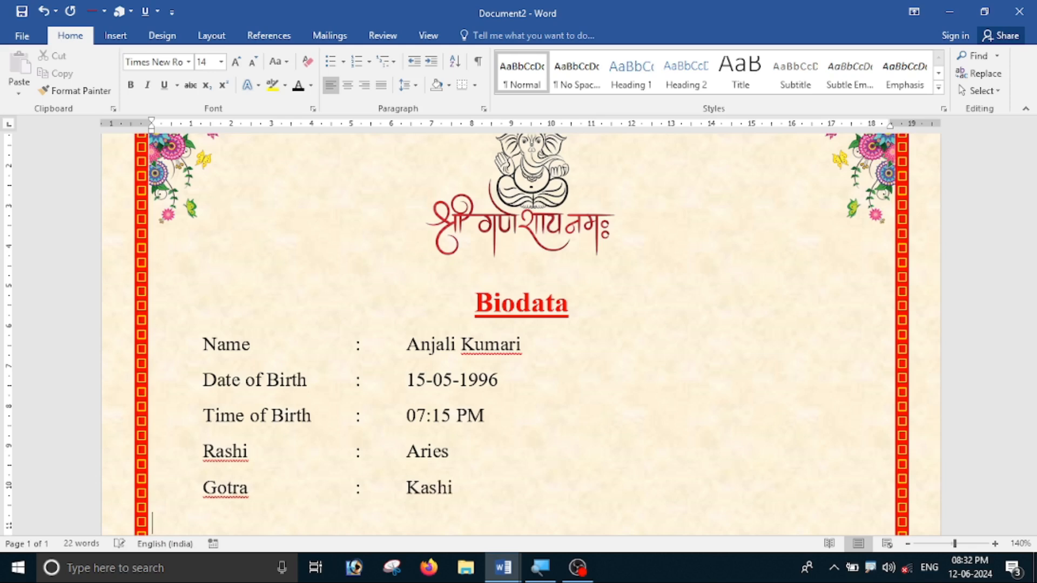
{"action": "scroll", "coordinate": [518, 333], "scroll_direction": "down", "scroll_amount": 4}
Add the line 'Manglik : No'.
{"action": "key", "text": "Tab"}
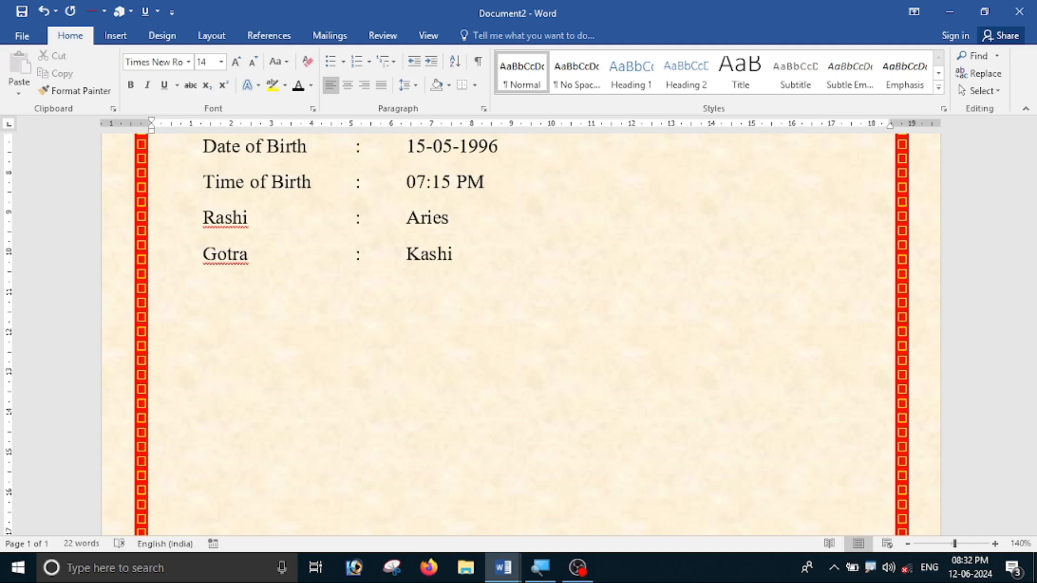
{"action": "type", "text": "Man"}
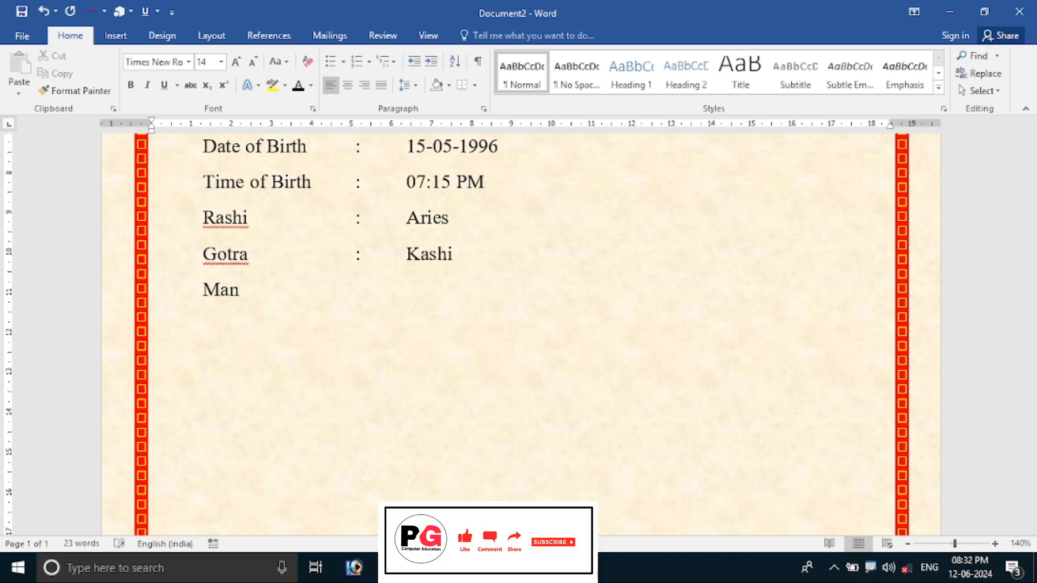
{"action": "type", "text": "glik"}
{"action": "key", "text": "Tab"}
{"action": "key", "text": "Tab"}
{"action": "type", "text": ":"}
{"action": "key", "text": "Tab"}
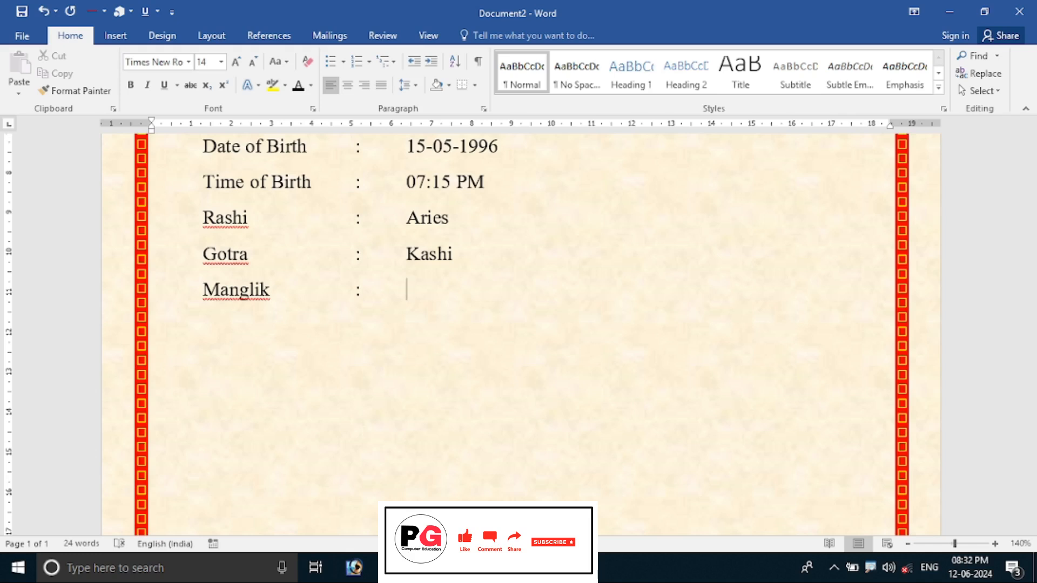
{"action": "type", "text": "No"}
{"action": "key", "text": "Return"}
Add the line 'Religion : Hindu'.
{"action": "type", "text": "Religion"}
{"action": "key", "text": "Tab"}
{"action": "key", "text": "Tab"}
{"action": "type", "text": ":"}
{"action": "key", "text": "Tab"}
{"action": "type", "text": "Hindu"}
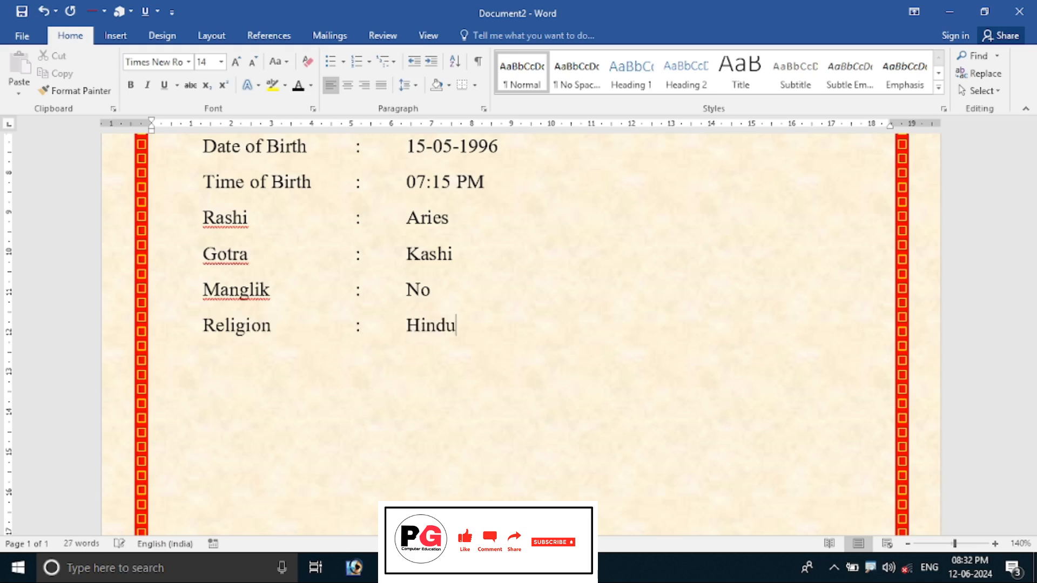
{"action": "key", "text": "Return"}
Add the line 'Caste : Rouniyar'.
{"action": "key", "text": "Tab"}
{"action": "key", "text": "BackSpace"}
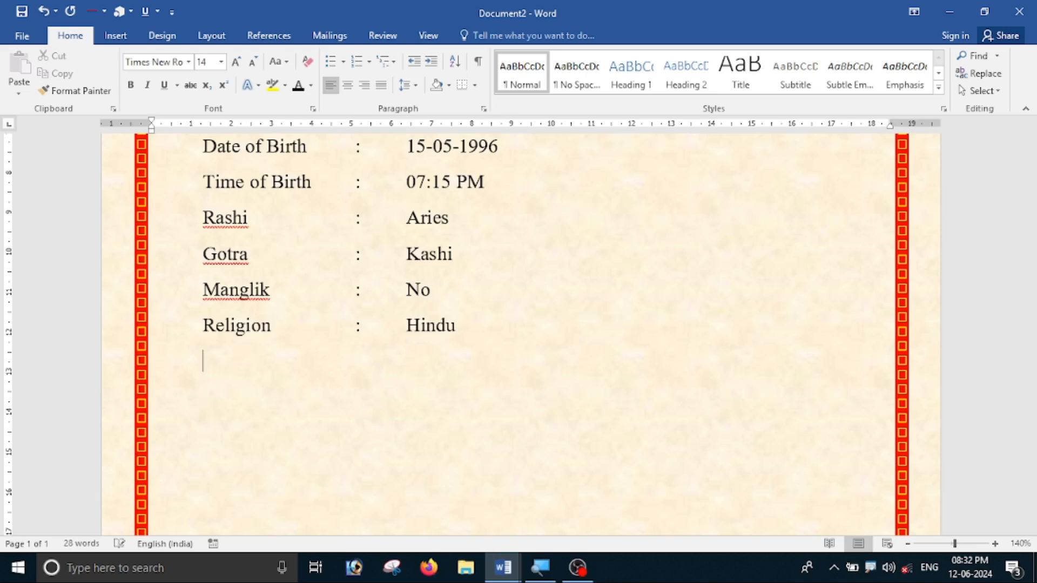
{"action": "type", "text": "Caste"}
{"action": "key", "text": "Tab"}
{"action": "key", "text": "Tab"}
{"action": "type", "text": ":"}
{"action": "key", "text": "Tab"}
{"action": "type", "text": "Roou"}
{"action": "key", "text": "BackSpace"}
{"action": "key", "text": "BackSpace"}
{"action": "type", "text": "uniyar"}
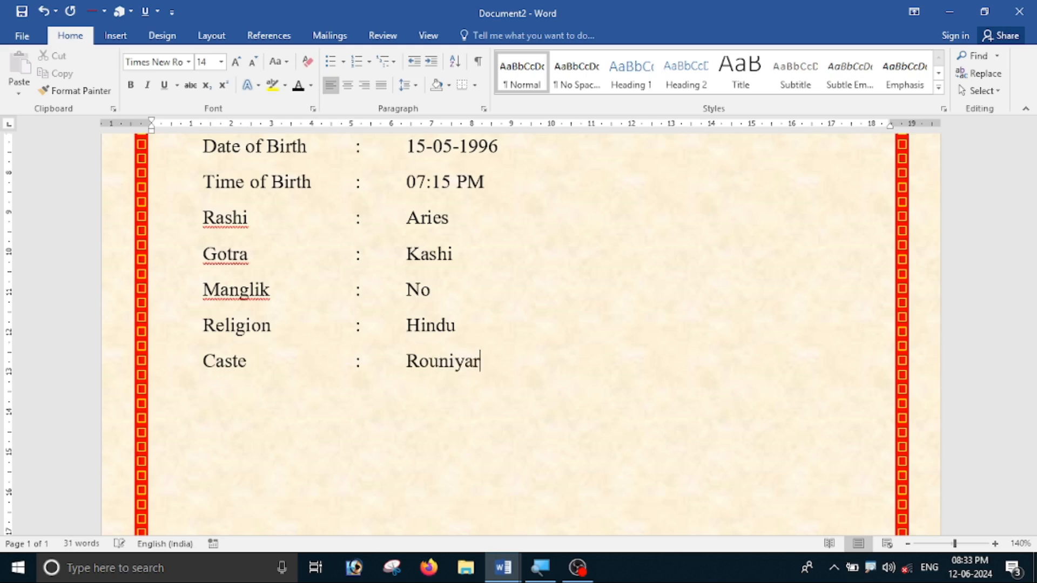
{"action": "key", "text": "Return"}
Add the line 'Weight : 45 kg' and start an empty line below it.
{"action": "key", "text": "Tab"}
{"action": "type", "text": "Weight"}
{"action": "key", "text": "Tab"}
{"action": "key", "text": "Tab"}
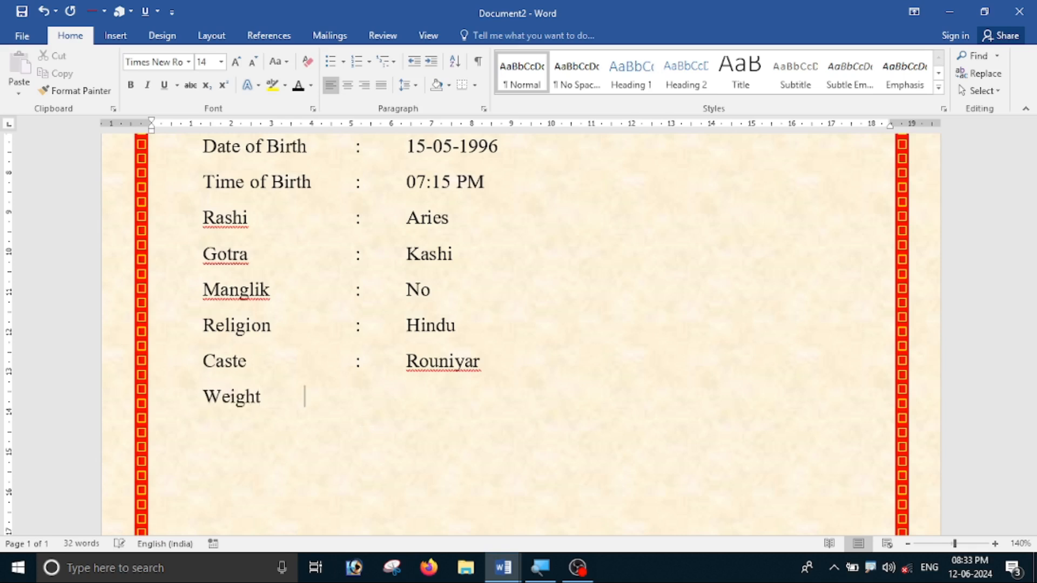
{"action": "key", "text": "Tab"}
{"action": "type", "text": ":"}
{"action": "key", "text": "Tab"}
{"action": "key", "text": "Tab"}
{"action": "type", "text": "45"}
{"action": "type", "text": " kh"}
{"action": "key", "text": "BackSpace"}
{"action": "type", "text": "g"}
{"action": "key", "text": "Return"}
{"action": "type", "text": "h"}
{"action": "key", "text": "BackSpace"}
Add a tab-aligned Height line with the value 5 ft. 4 in.
{"action": "type", "text": "Height"}
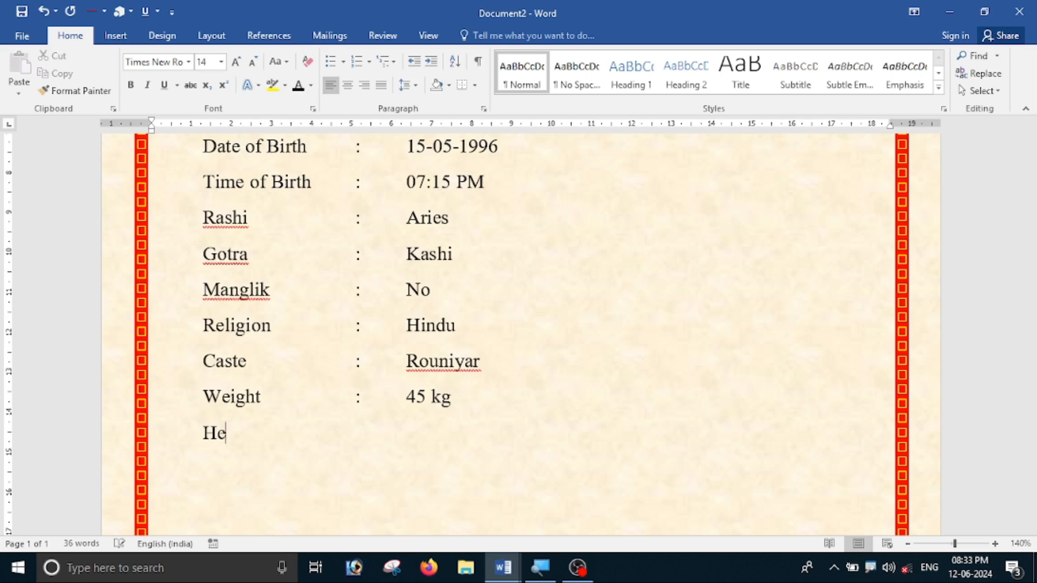
{"action": "key", "text": "Tab"}
{"action": "type", "text": ":"}
{"action": "key", "text": "Tab"}
{"action": "key", "text": "Tab"}
{"action": "type", "text": "5ft"}
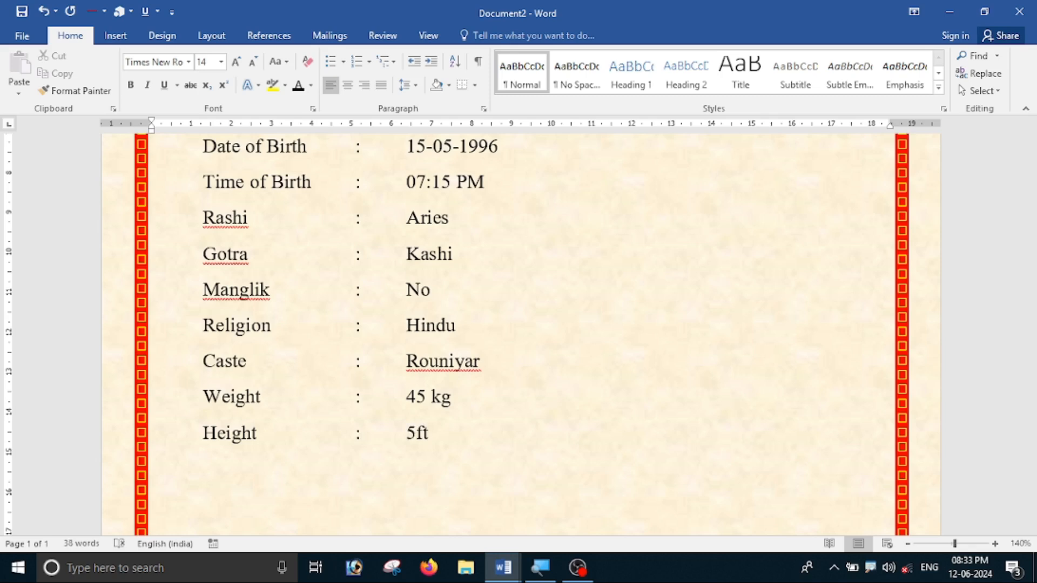
{"action": "key", "text": "BackSpace"}
{"action": "key", "text": "Right"}
{"action": "key", "text": "Right"}
{"action": "type", "text": "4in"}
{"action": "key", "text": "BackSpace"}
{"action": "key", "text": "BackSpace"}
Add the Blood Group line with the value A.
{"action": "type", "text": "in."}
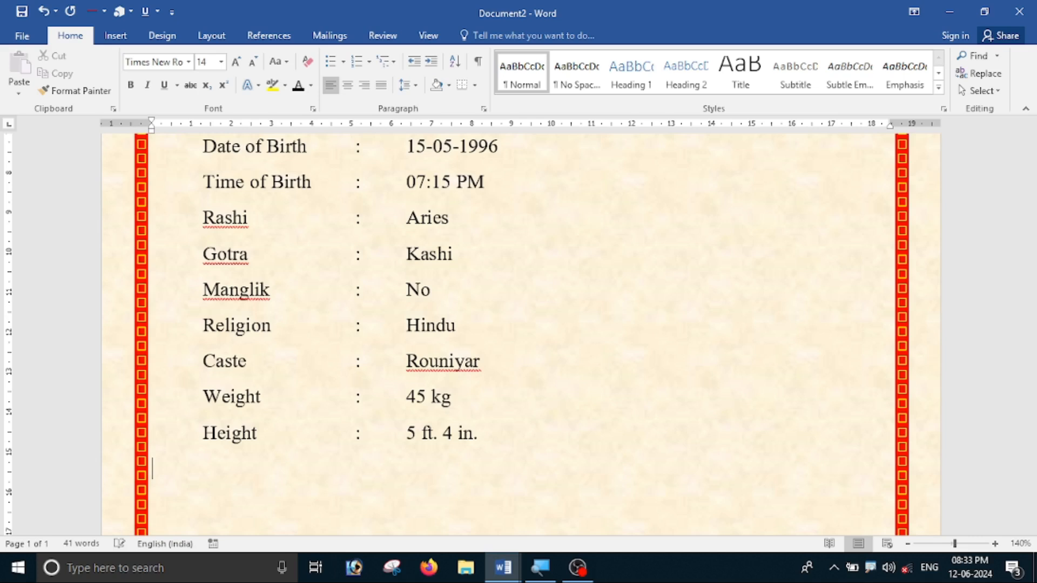
{"action": "type", "text": "Blood Grup"}
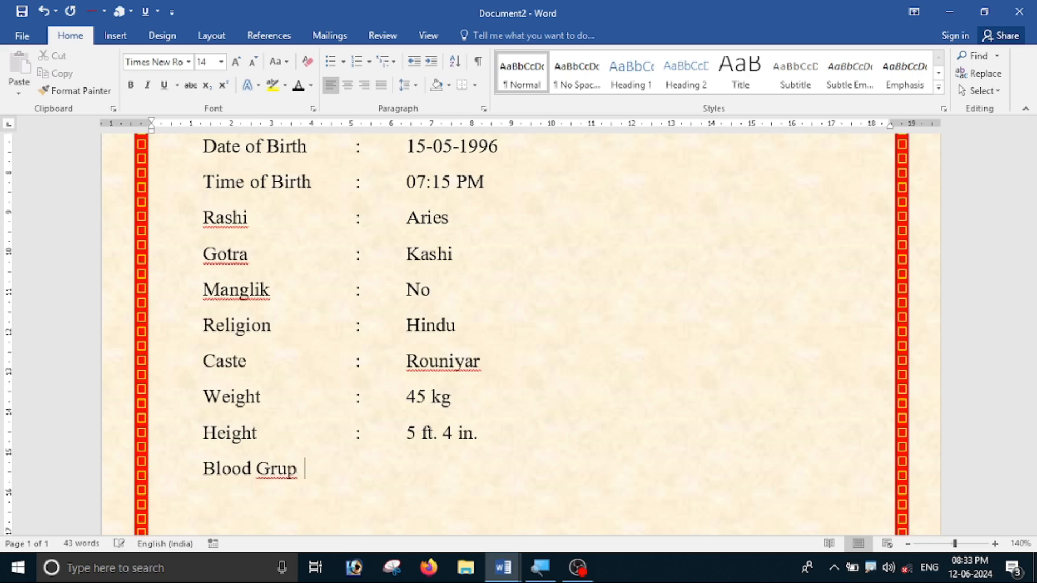
{"action": "key", "text": "BackSpace"}
{"action": "key", "text": "BackSpace"}
{"action": "type", "text": "oup"}
{"action": "key", "text": "Tab"}
{"action": "type", "text": ":"}
{"action": "key", "text": "Tab"}
{"action": "type", "text": "A"}
{"action": "key", "text": "Return"}
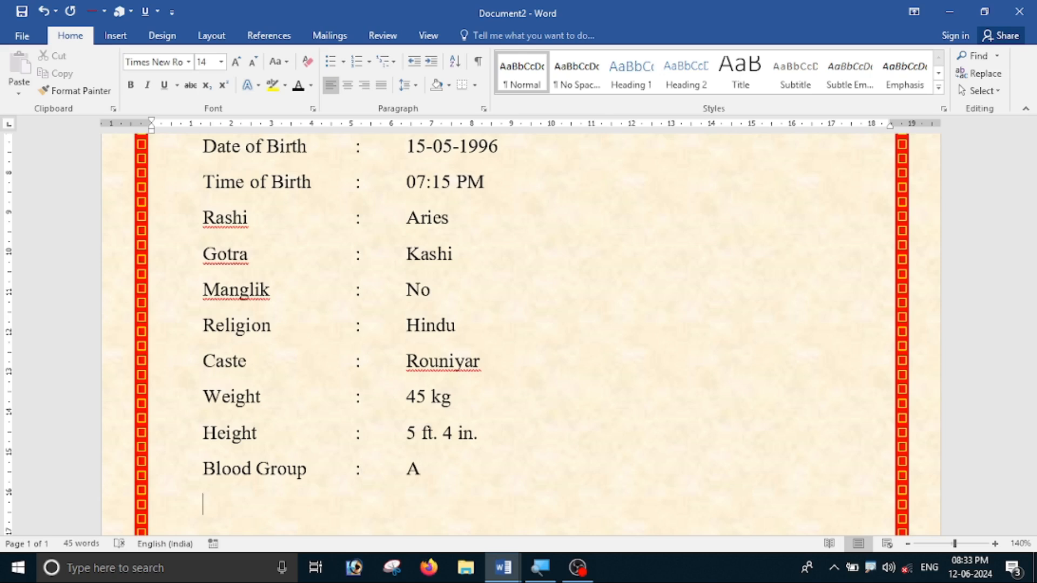
Add the Complexion line with the value Fair.
{"action": "type", "text": "Comple"}
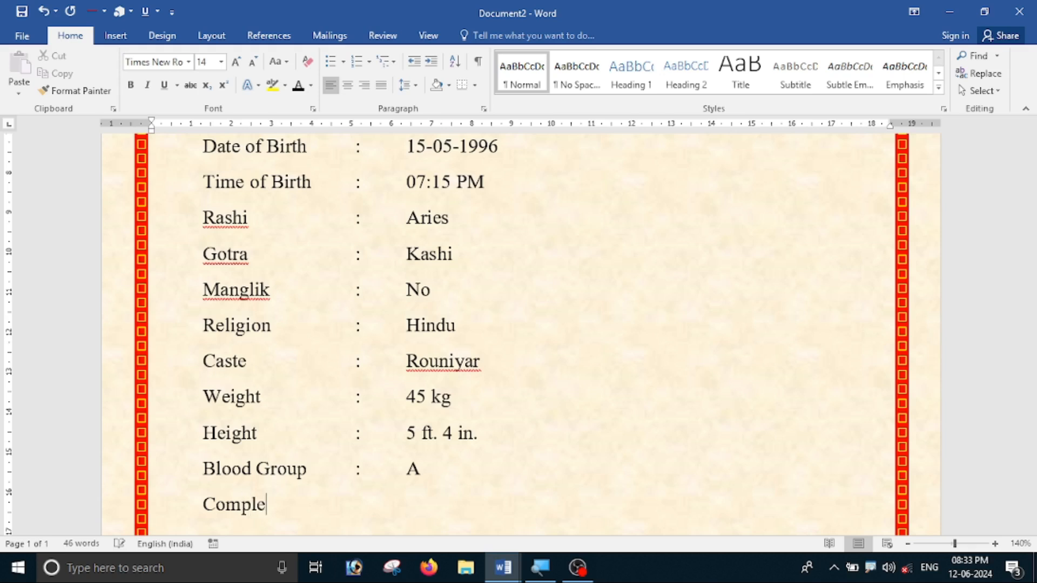
{"action": "type", "text": "xion"}
{"action": "key", "text": "Tab"}
{"action": "type", "text": ":"}
{"action": "key", "text": "Tab"}
{"action": "type", "text": "Fair"}
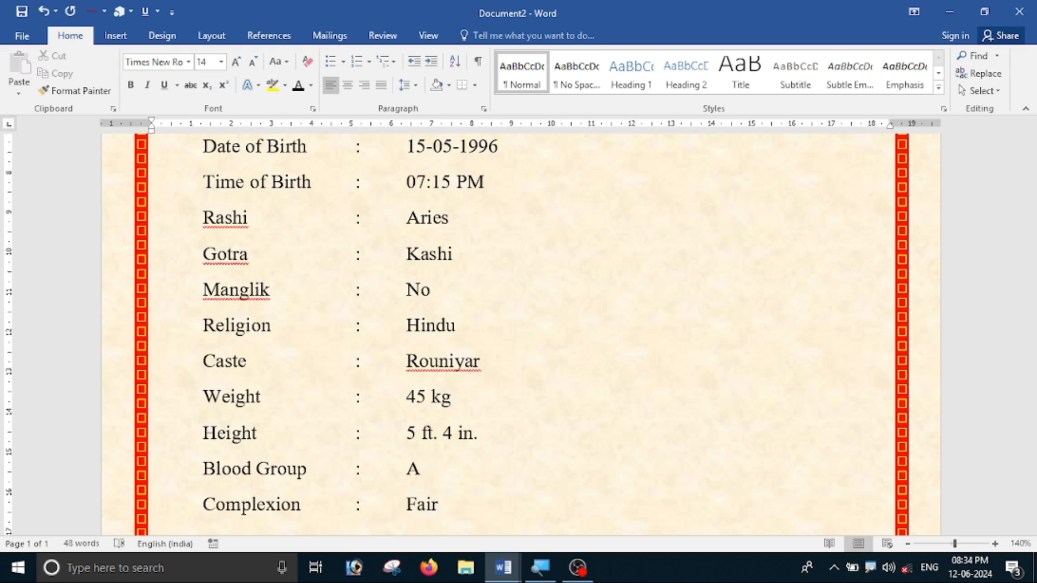
{"action": "scroll", "coordinate": [518, 324], "scroll_direction": "down", "scroll_amount": 5}
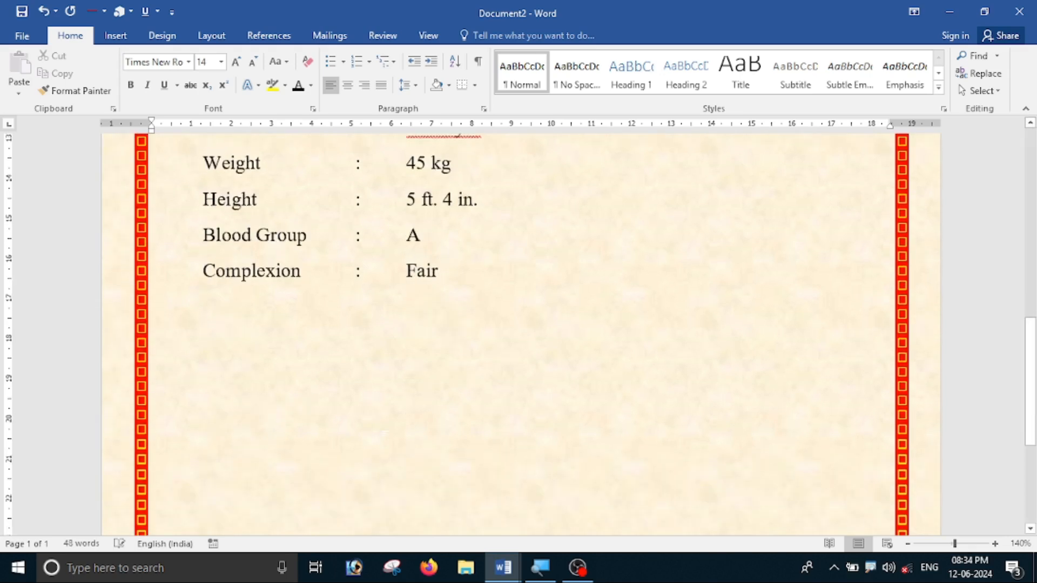
Add a two-line Education entry: M.sc from Sant Gahhira Guru University (C.G) and PGDCA from ISBM University.
{"action": "key", "text": "Return"}
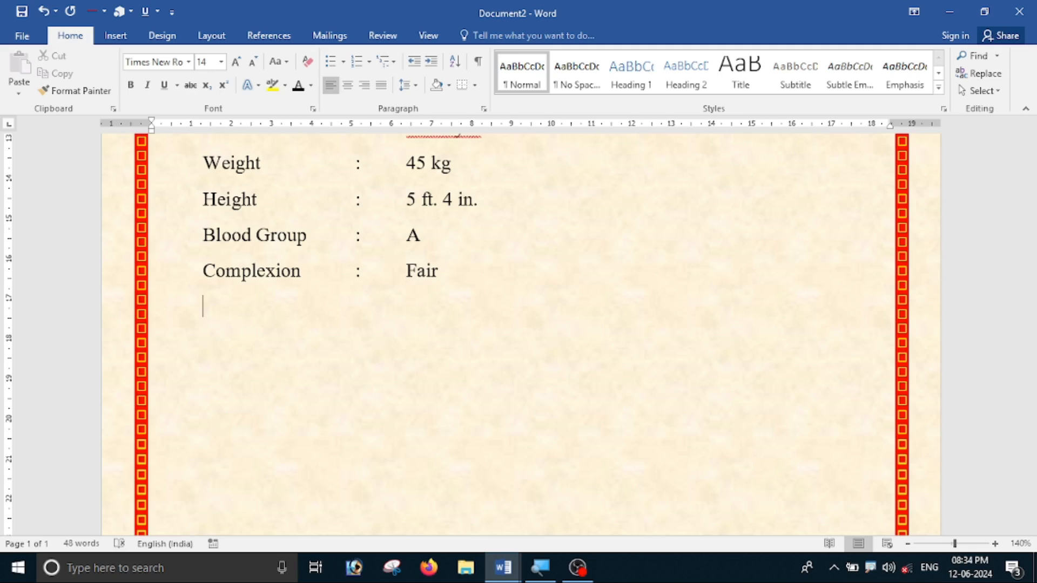
{"action": "type", "text": "Education"}
{"action": "key", "text": "Tab"}
{"action": "type", "text": ":"}
{"action": "key", "text": "Tab"}
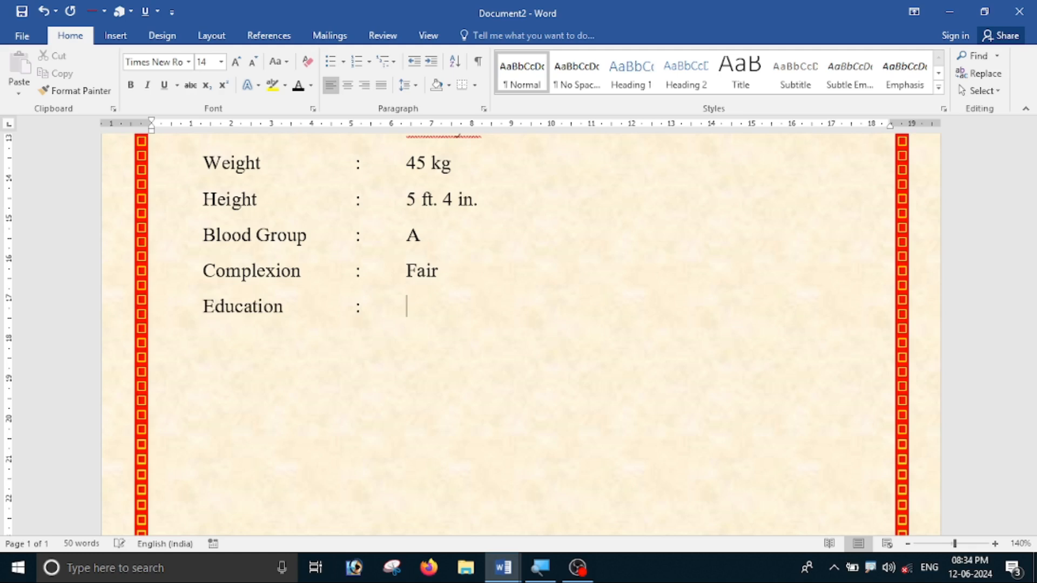
{"action": "type", "text": "M.sc Passed From Sant "}
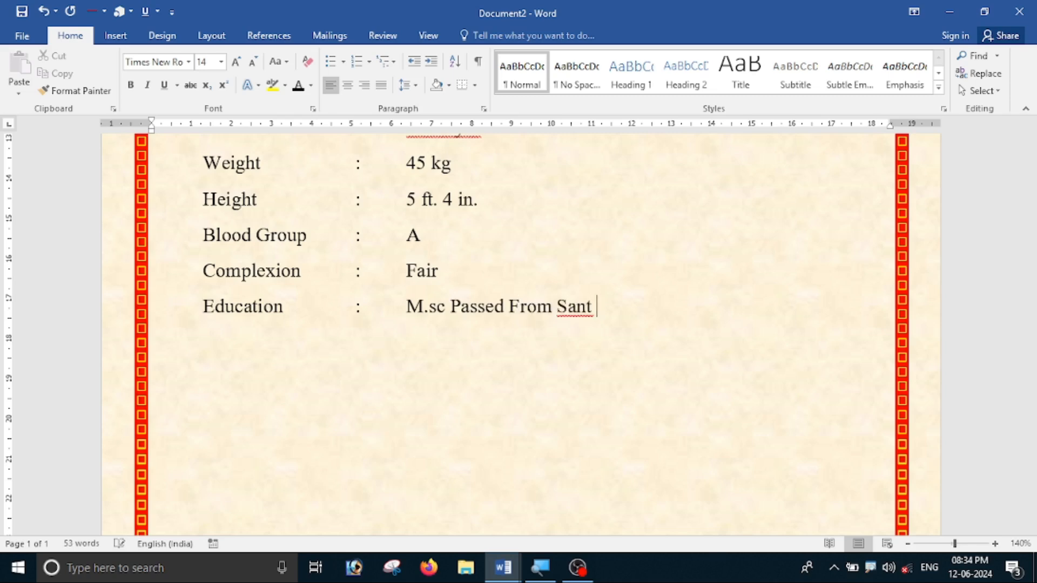
{"action": "type", "text": "Gahhira "}
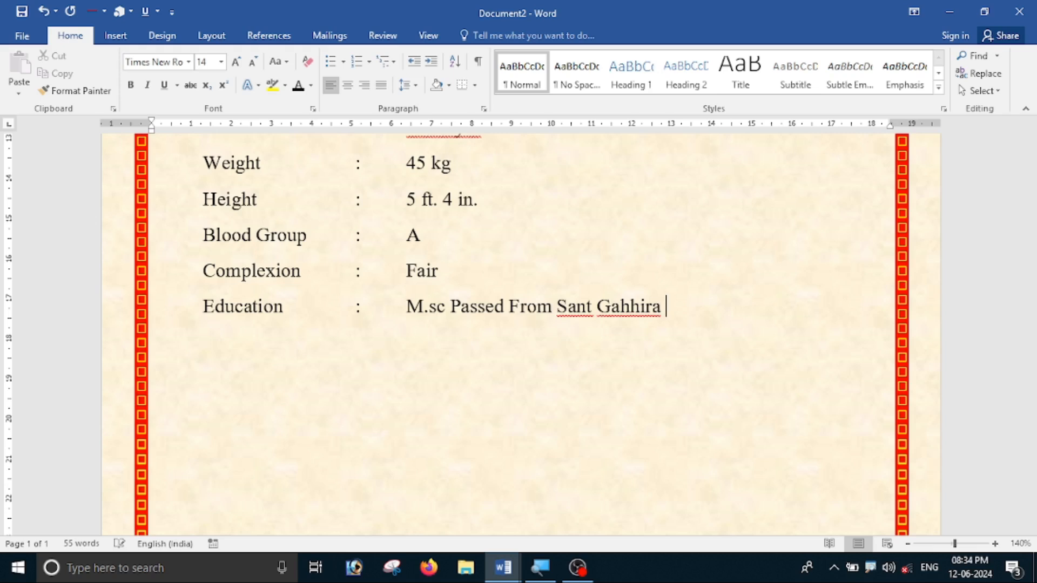
{"action": "type", "text": "Guru Un"}
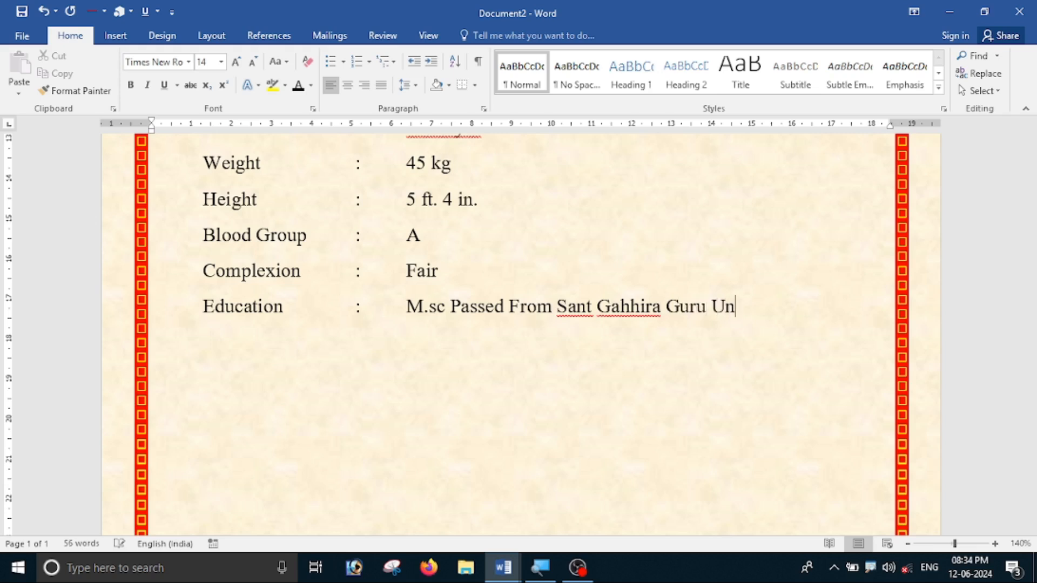
{"action": "type", "text": "iversity (C.G),"}
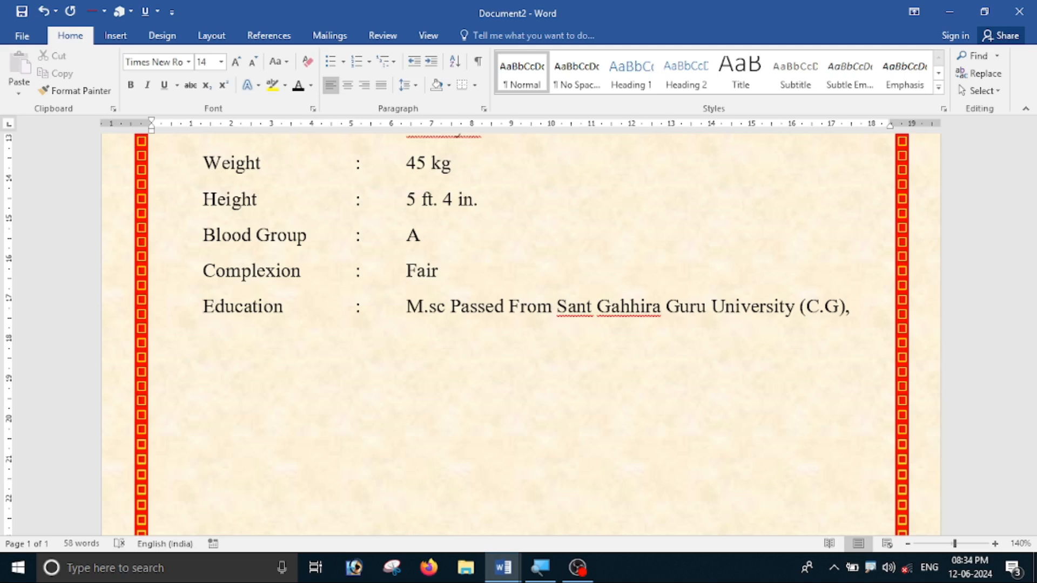
{"action": "key", "text": "Tab"}
{"action": "key", "text": "Tab"}
{"action": "key", "text": "Tab"}
{"action": "key", "text": "Tab"}
{"action": "type", "text": "PGDCA Passed From"}
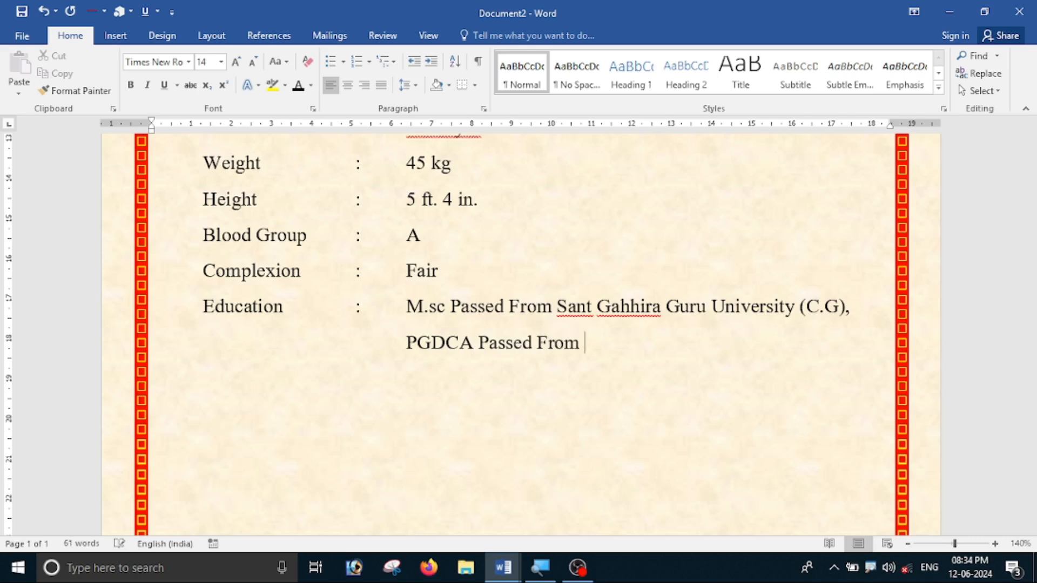
{"action": "type", "text": " ISBM University"}
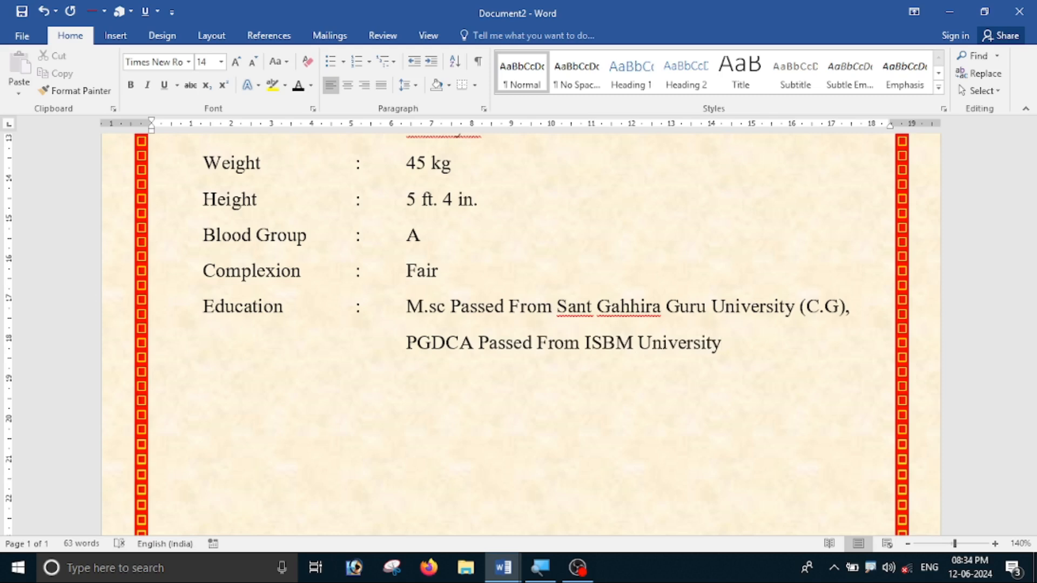
Add the Occupation line with the value School Teaching Job.
{"action": "key", "text": "Tab"}
{"action": "type", "text": "Occupation"}
{"action": "key", "text": "Tab"}
{"action": "type", "text": ":"}
{"action": "key", "text": "Tab"}
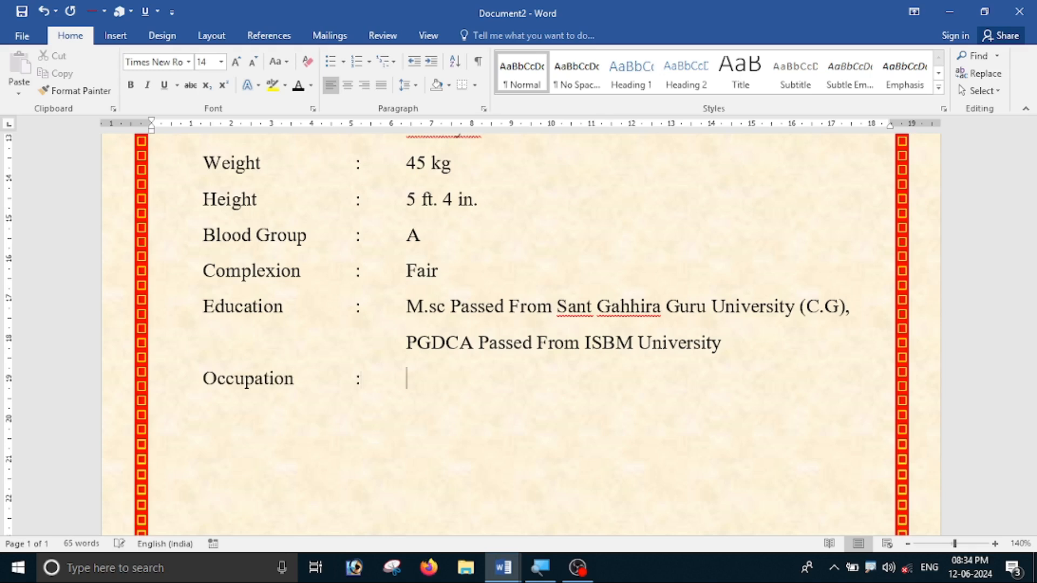
{"action": "type", "text": "School gte"}
{"action": "key", "text": "BackSpace"}
{"action": "key", "text": "BackSpace"}
{"action": "key", "text": "BackSpace"}
{"action": "type", "text": "Teaching"}
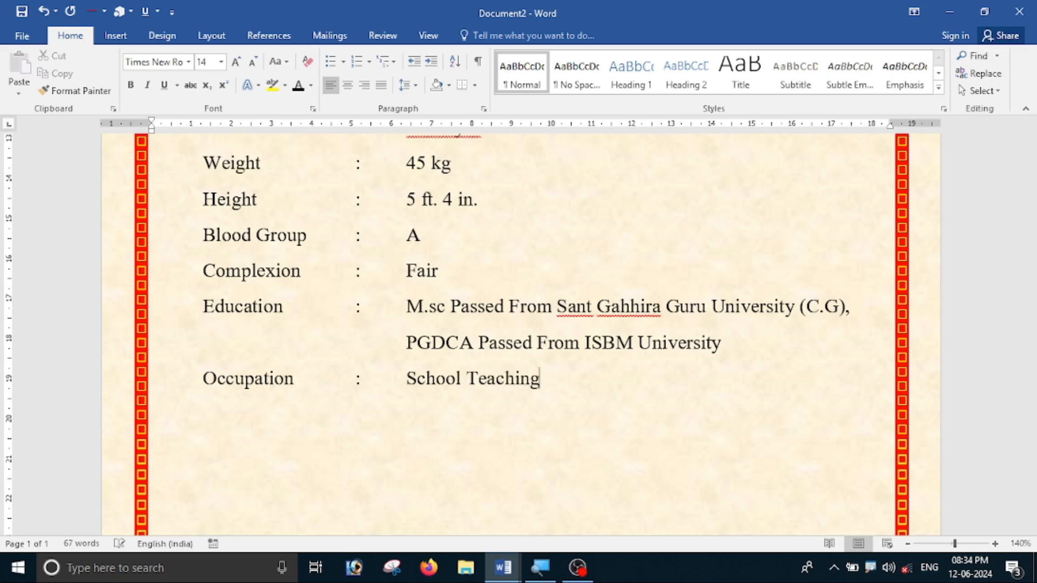
{"action": "type", "text": " Jonh"}
{"action": "key", "text": "BackSpace"}
{"action": "key", "text": "BackSpace"}
{"action": "type", "text": "b"}
Select all the personal detail lines and remove the space after each paragraph.
{"action": "scroll", "coordinate": [576, 409], "scroll_direction": "up", "scroll_amount": 10}
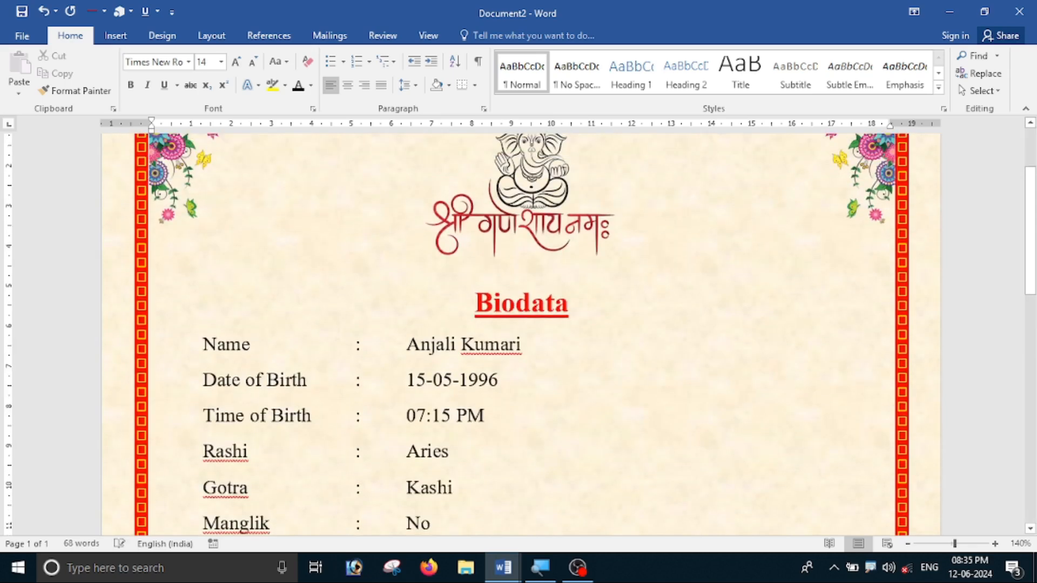
{"action": "scroll", "coordinate": [545, 385], "scroll_direction": "down", "scroll_amount": 7}
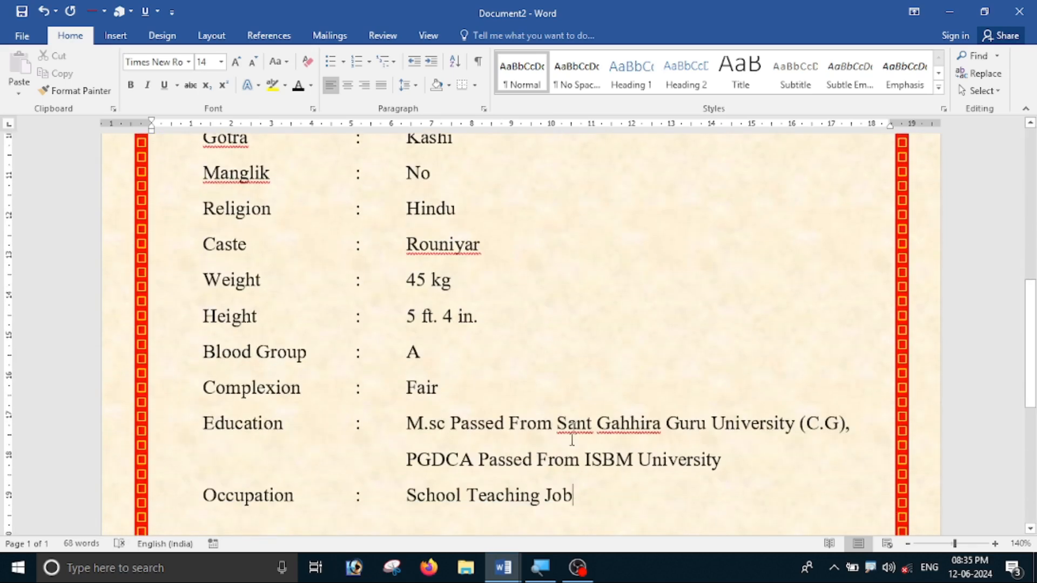
{"action": "scroll", "coordinate": [559, 463], "scroll_direction": "down", "scroll_amount": 3}
{"action": "scroll", "coordinate": [592, 402], "scroll_direction": "down", "scroll_amount": 4, "text": "ctrl"}
{"action": "scroll", "coordinate": [560, 417], "scroll_direction": "down", "scroll_amount": 2, "text": "ctrl"}
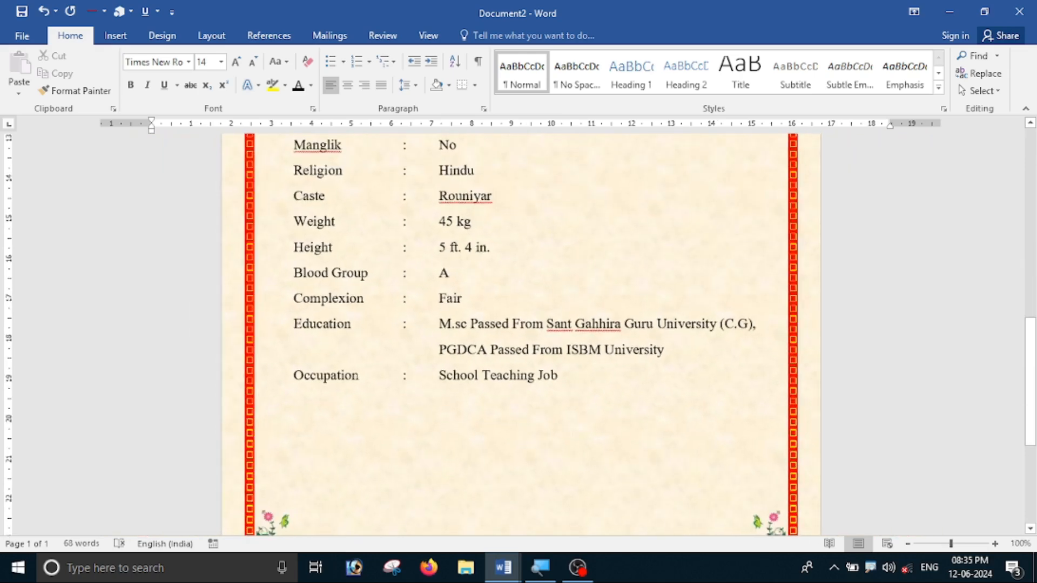
{"action": "left_click_drag", "start_coordinate": [552, 373], "coordinate": [339, 218]}
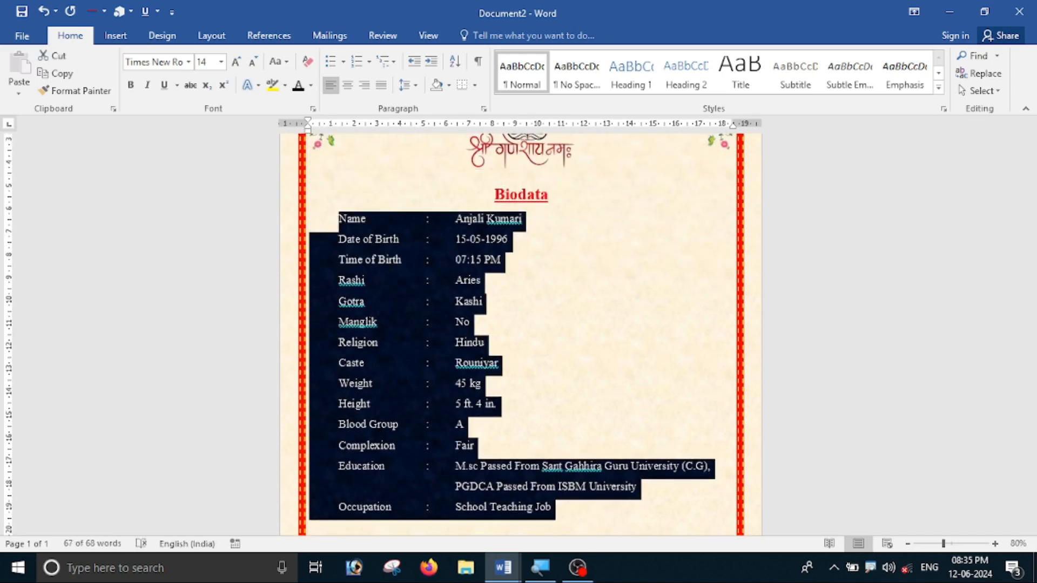
{"action": "scroll", "coordinate": [475, 162], "scroll_direction": "up", "scroll_amount": 3, "text": "ctrl"}
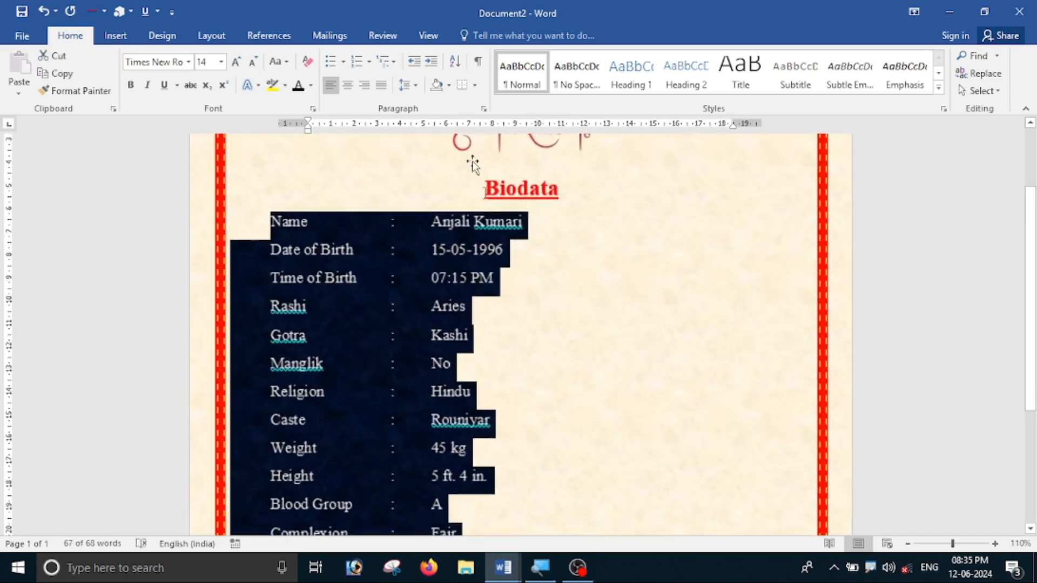
{"action": "left_click", "coordinate": [412, 92]}
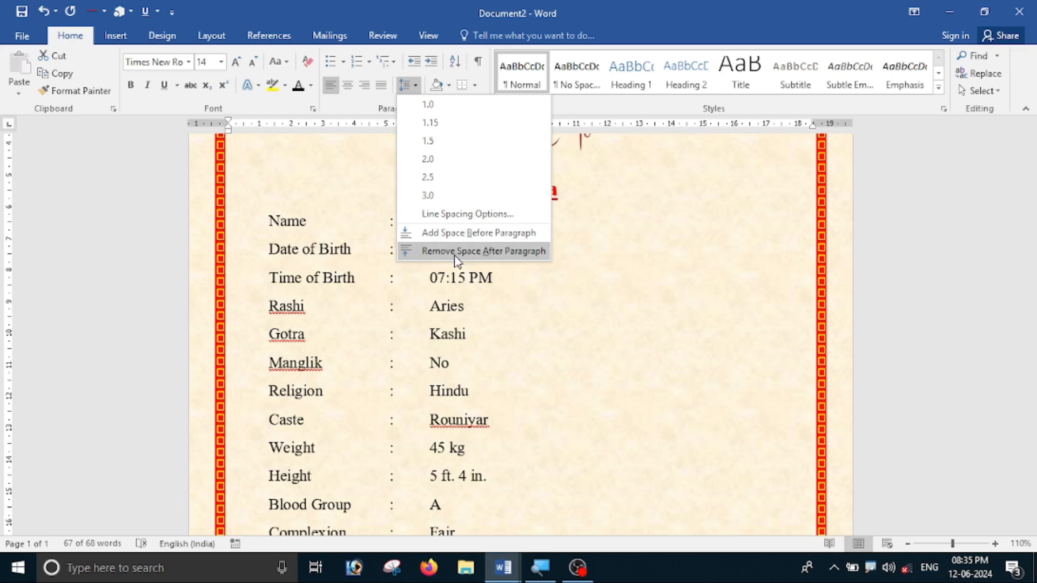
{"action": "left_click", "coordinate": [456, 262]}
{"action": "left_click", "coordinate": [603, 346]}
{"action": "scroll", "coordinate": [478, 300], "scroll_direction": "up", "scroll_amount": 1, "text": "ctrl"}
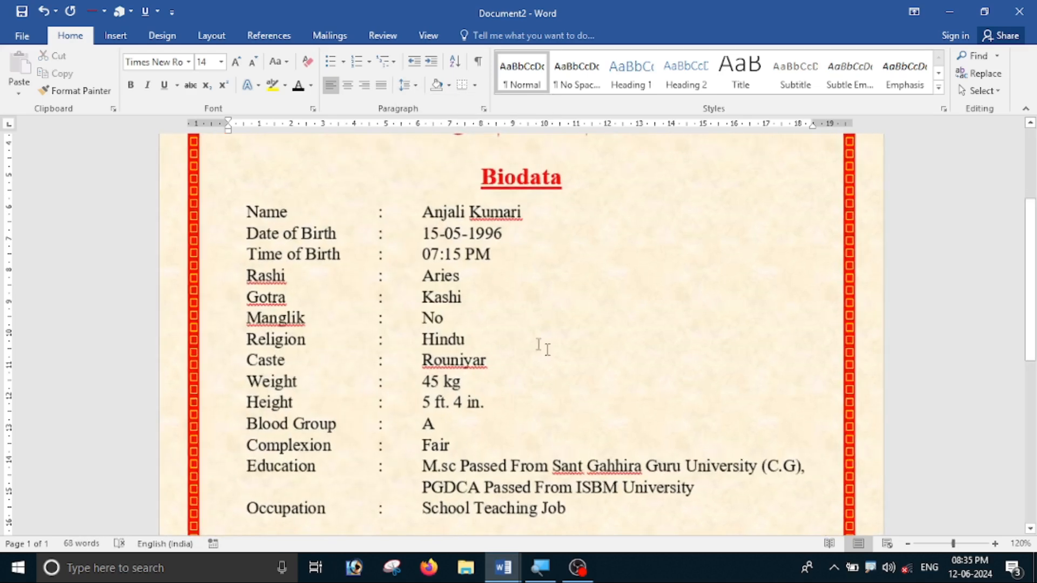
{"action": "scroll", "coordinate": [508, 335], "scroll_direction": "down", "scroll_amount": 5}
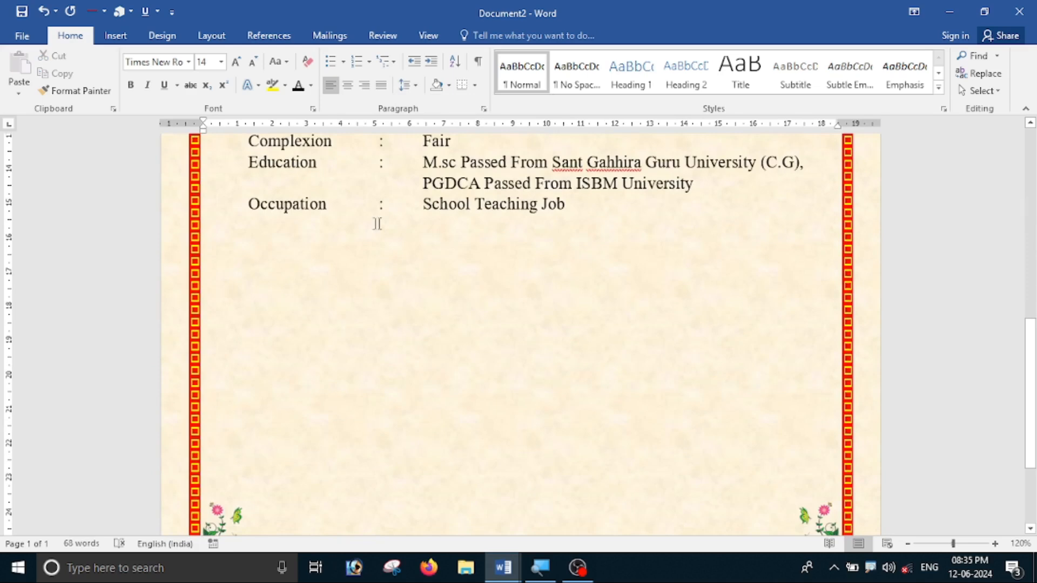
{"action": "scroll", "coordinate": [393, 488], "scroll_direction": "down", "scroll_amount": 3}
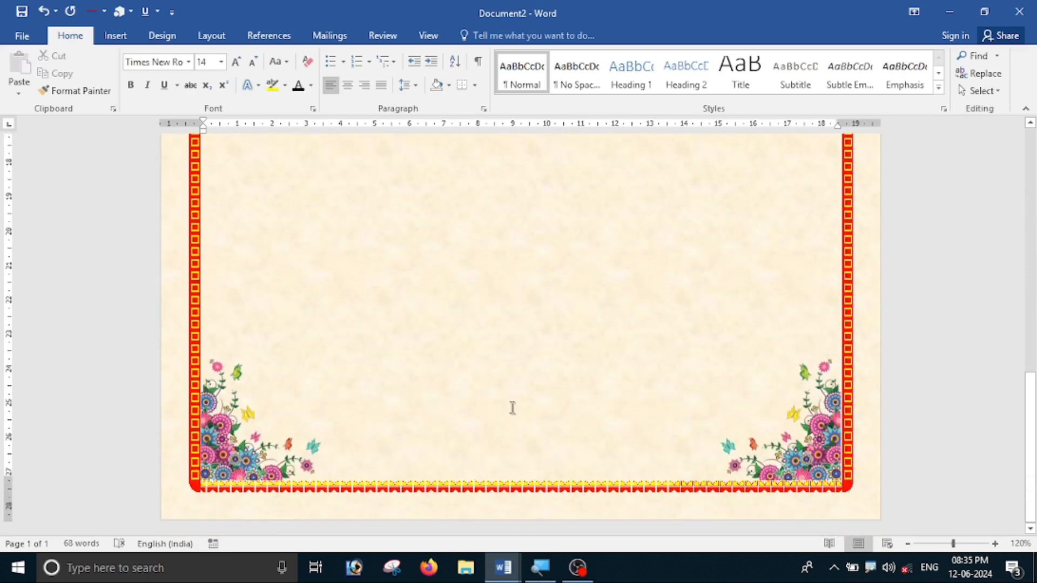
{"action": "scroll", "coordinate": [506, 406], "scroll_direction": "up", "scroll_amount": 6}
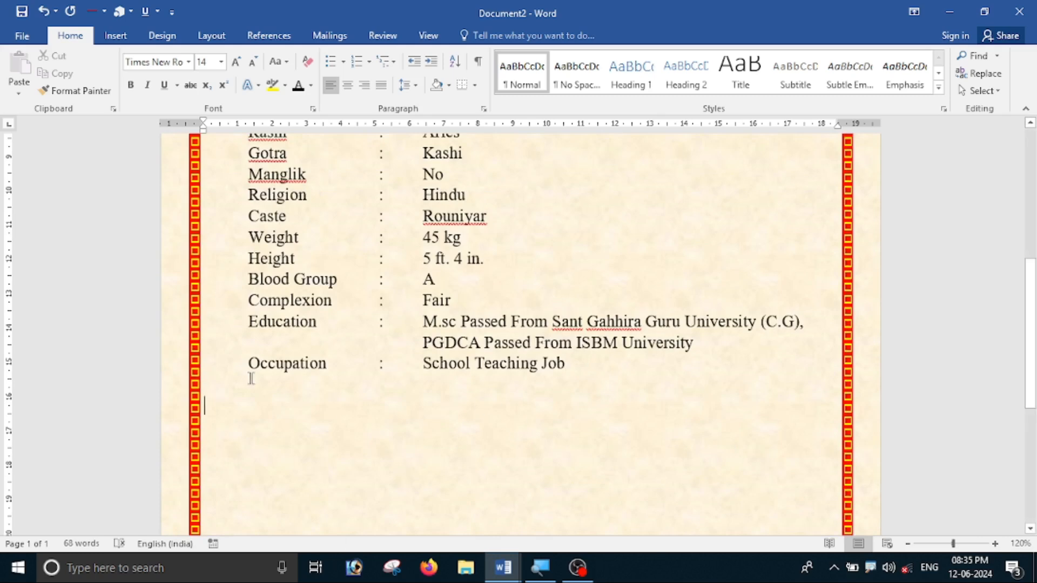
Centre the new line and type the heading 'Family Details'.
{"action": "left_click", "coordinate": [347, 85]}
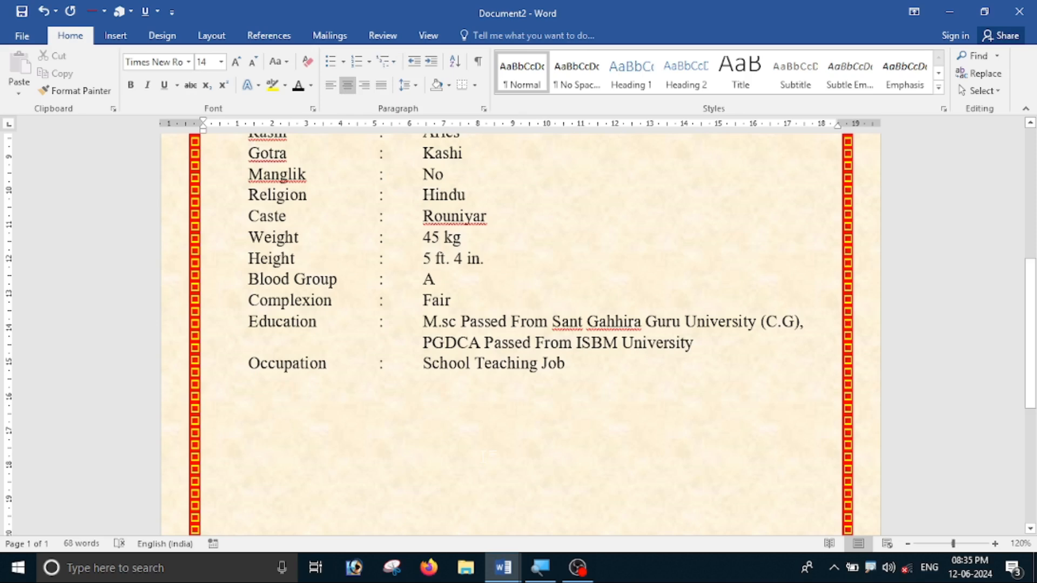
{"action": "type", "text": "Fam"}
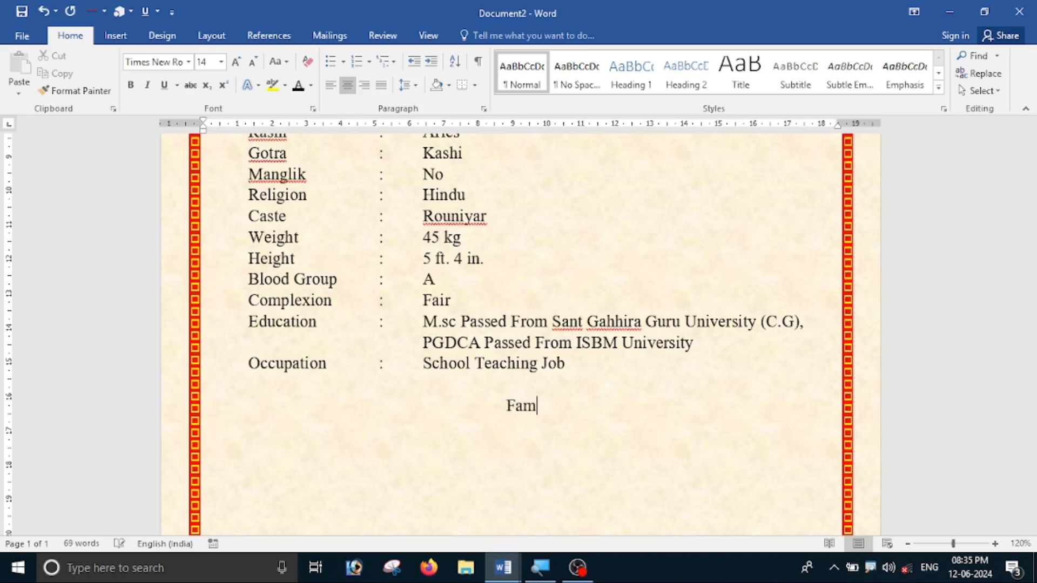
{"action": "type", "text": "ily Det"}
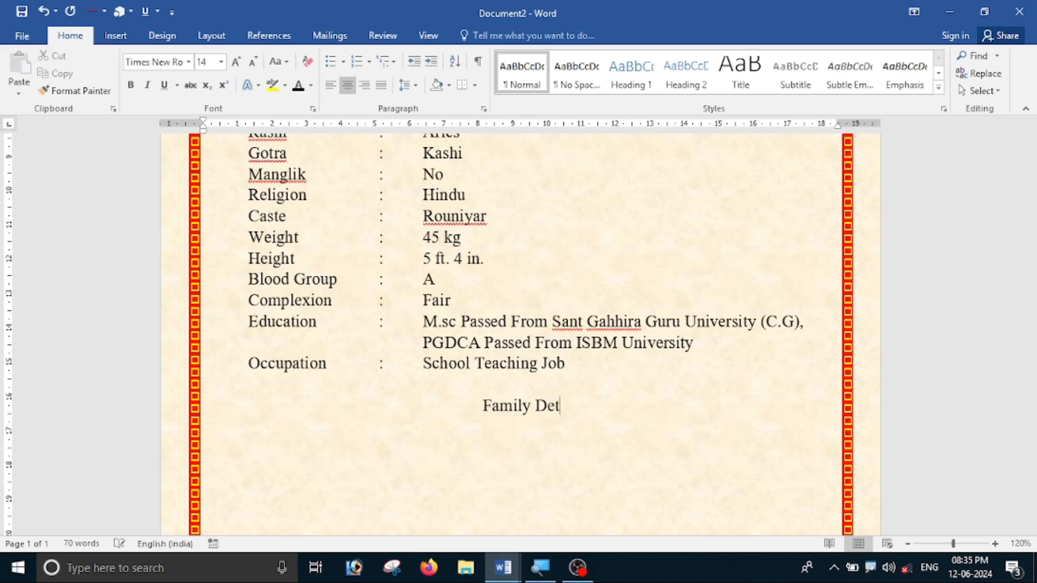
{"action": "type", "text": "ails"}
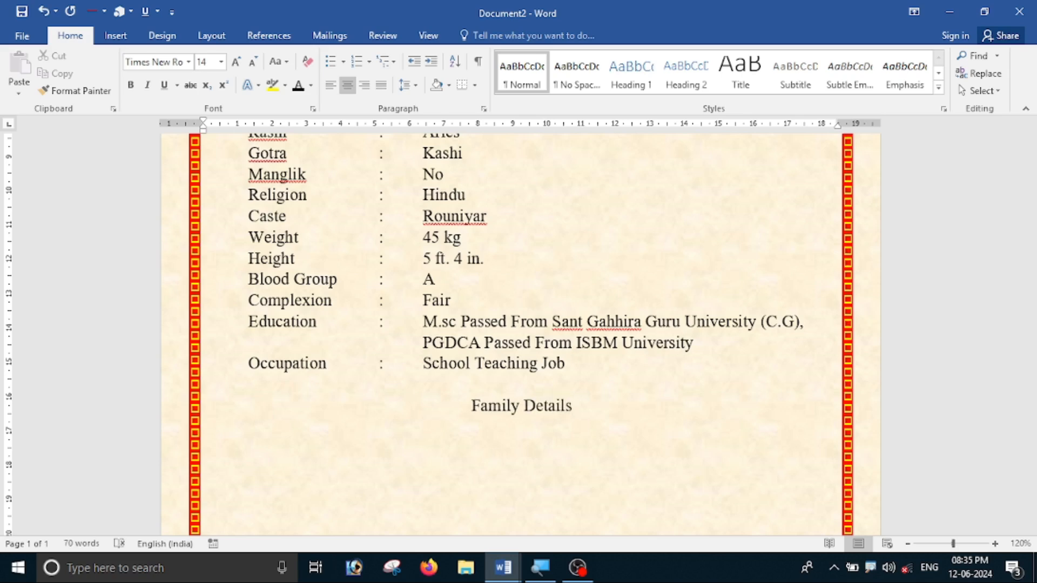
{"action": "scroll", "coordinate": [605, 489], "scroll_direction": "up", "scroll_amount": 3}
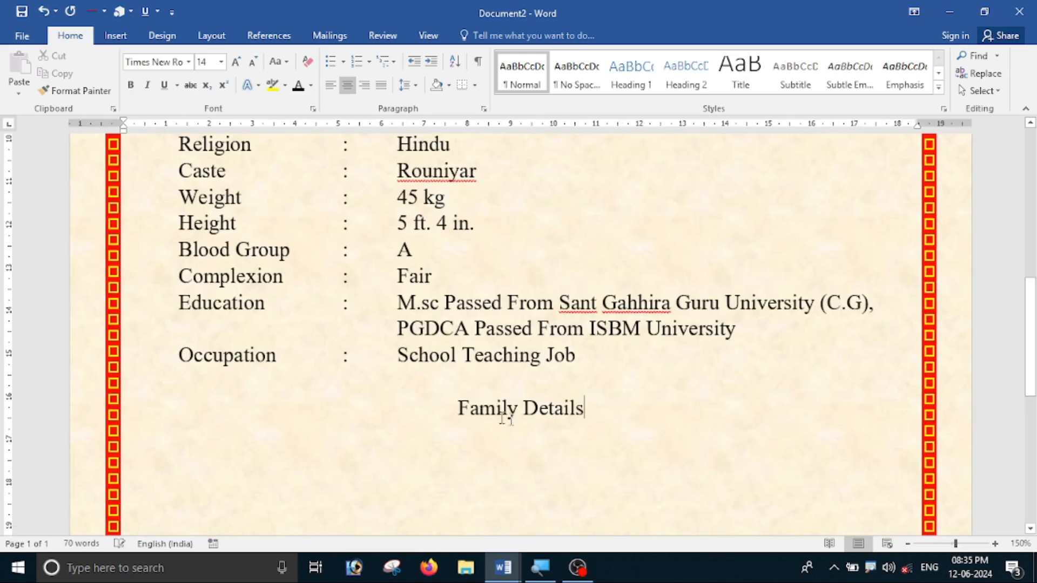
{"action": "scroll", "coordinate": [478, 413], "scroll_direction": "up", "scroll_amount": 8}
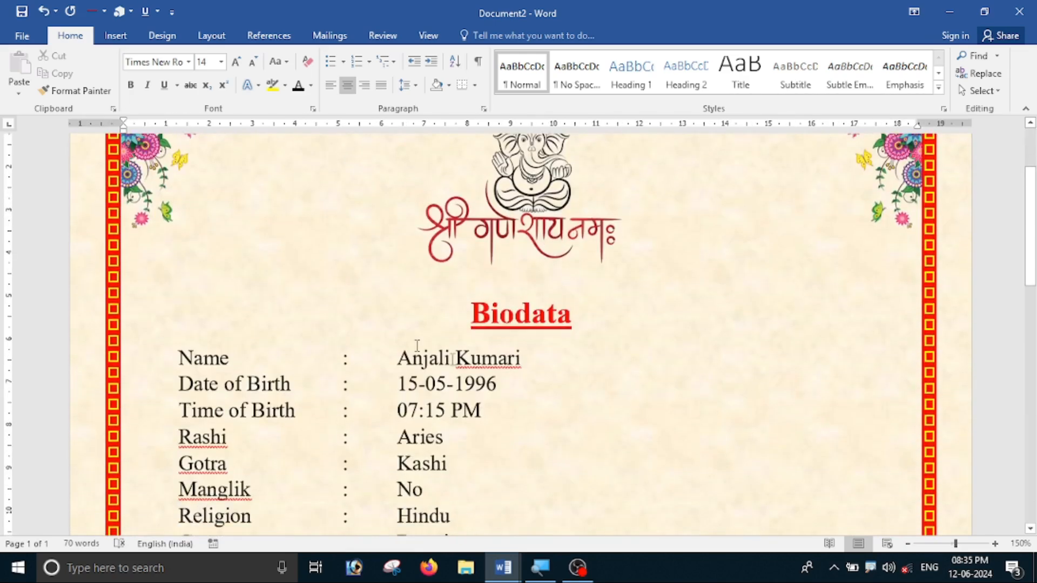
{"action": "scroll", "coordinate": [596, 451], "scroll_direction": "down", "scroll_amount": 8}
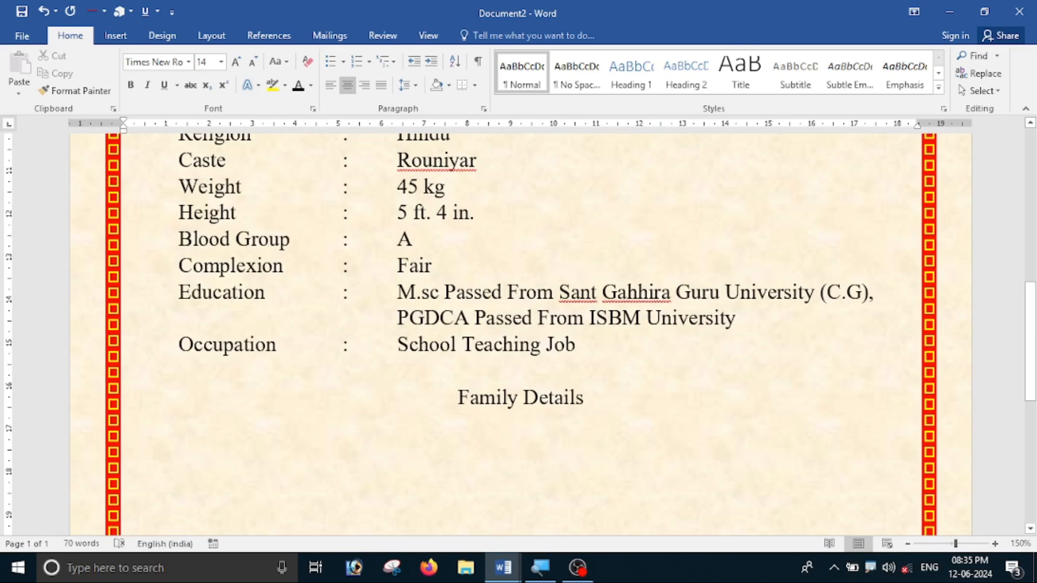
{"action": "scroll", "coordinate": [564, 424], "scroll_direction": "up", "scroll_amount": 7}
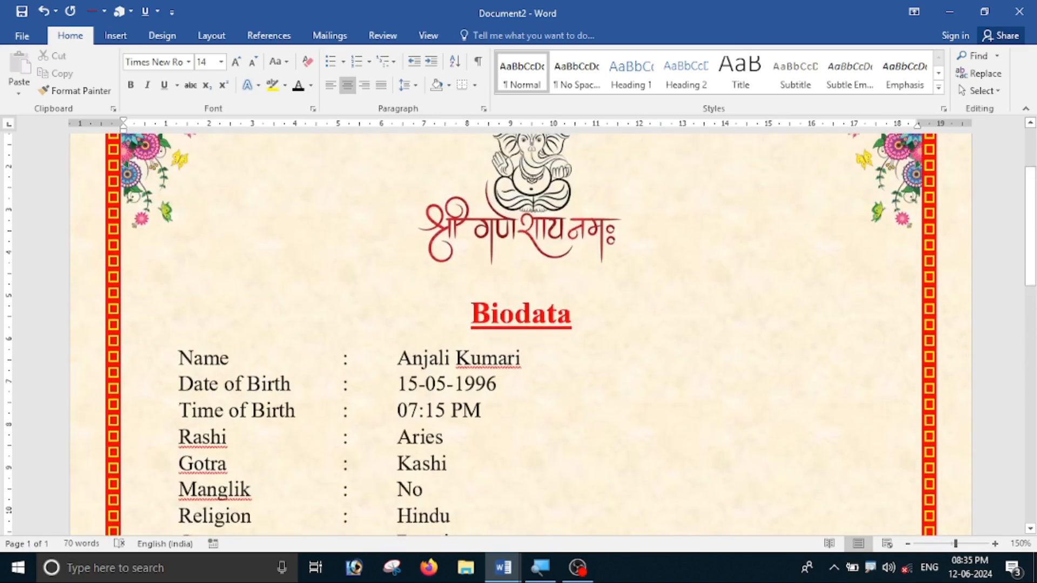
Copy the Biodata heading's bold red underlined style onto 'Family Details' with Format Painter.
{"action": "left_click_drag", "start_coordinate": [469, 316], "coordinate": [639, 318]}
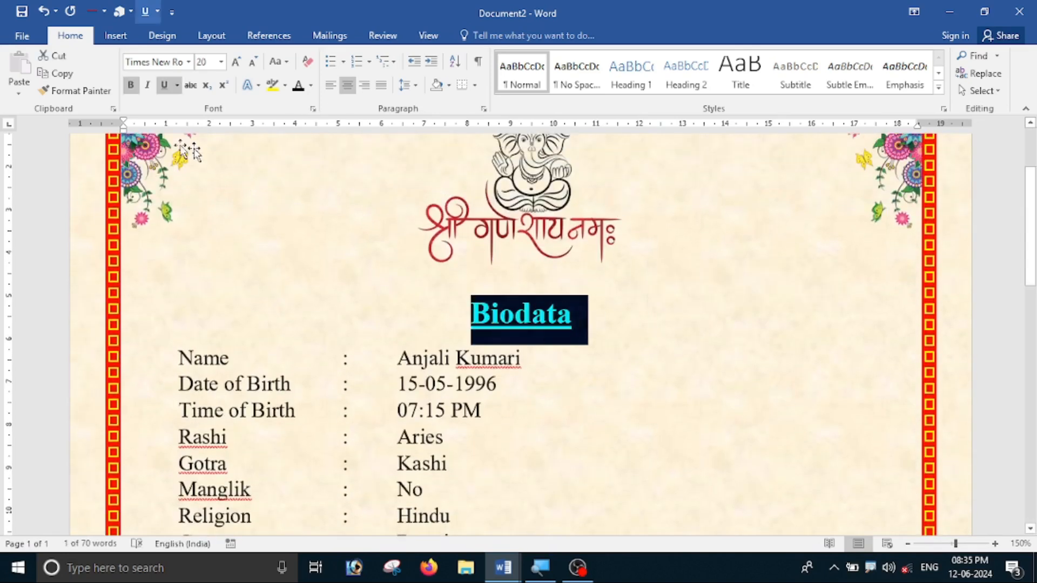
{"action": "left_click", "coordinate": [80, 92]}
{"action": "scroll", "coordinate": [562, 396], "scroll_direction": "down", "scroll_amount": 7}
{"action": "left_click_drag", "start_coordinate": [459, 397], "coordinate": [584, 397]}
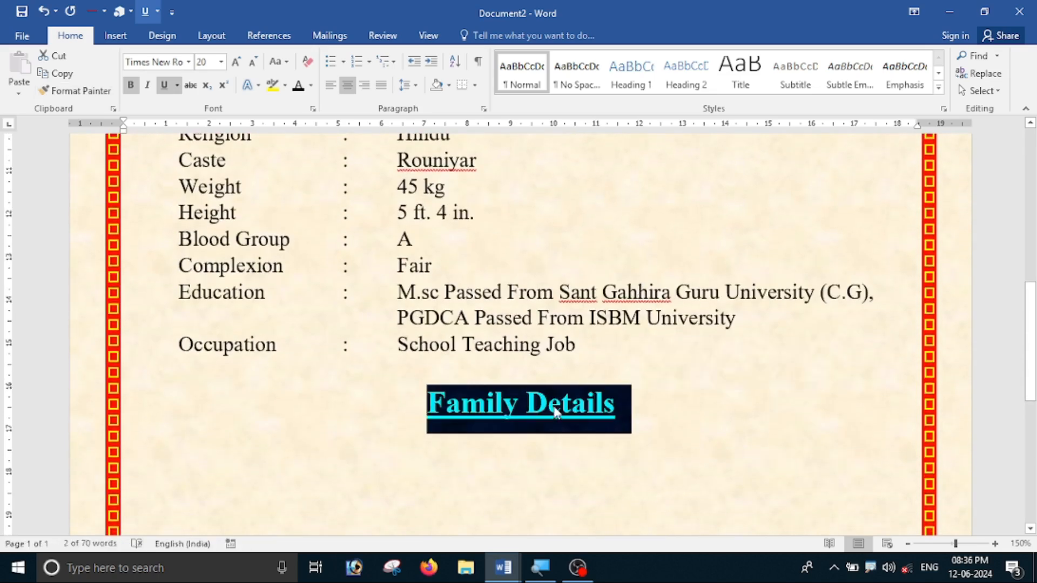
{"action": "left_click", "coordinate": [648, 413]}
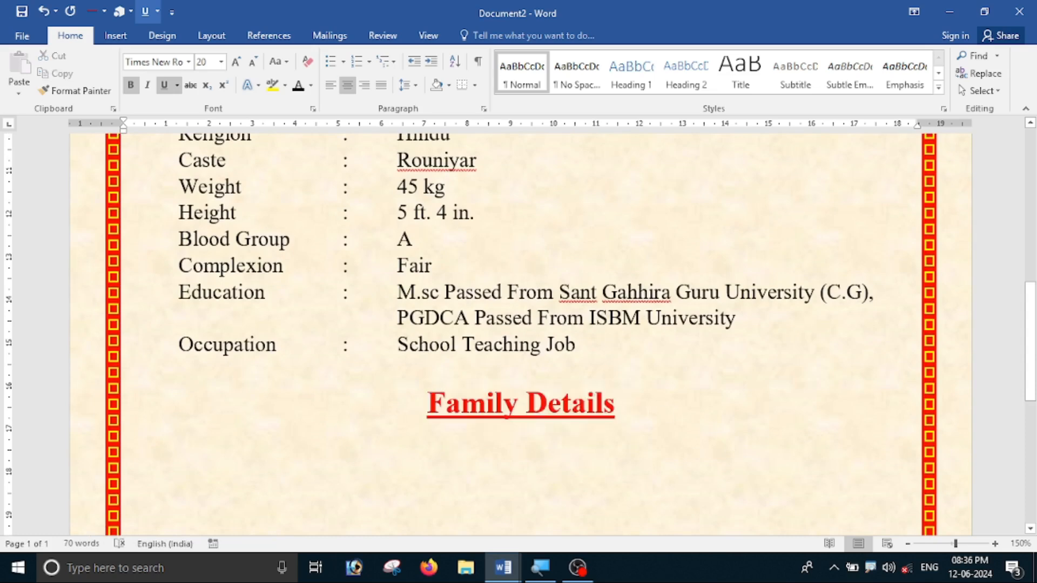
Start a left-aligned line below the heading in 14 pt black text without underline.
{"action": "key", "text": "Return"}
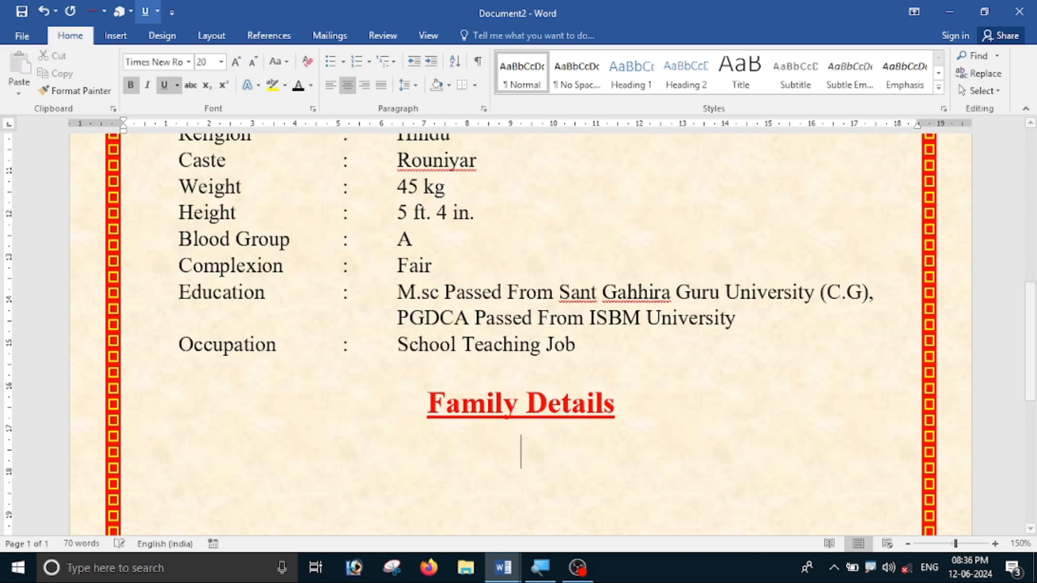
{"action": "left_click", "coordinate": [330, 85]}
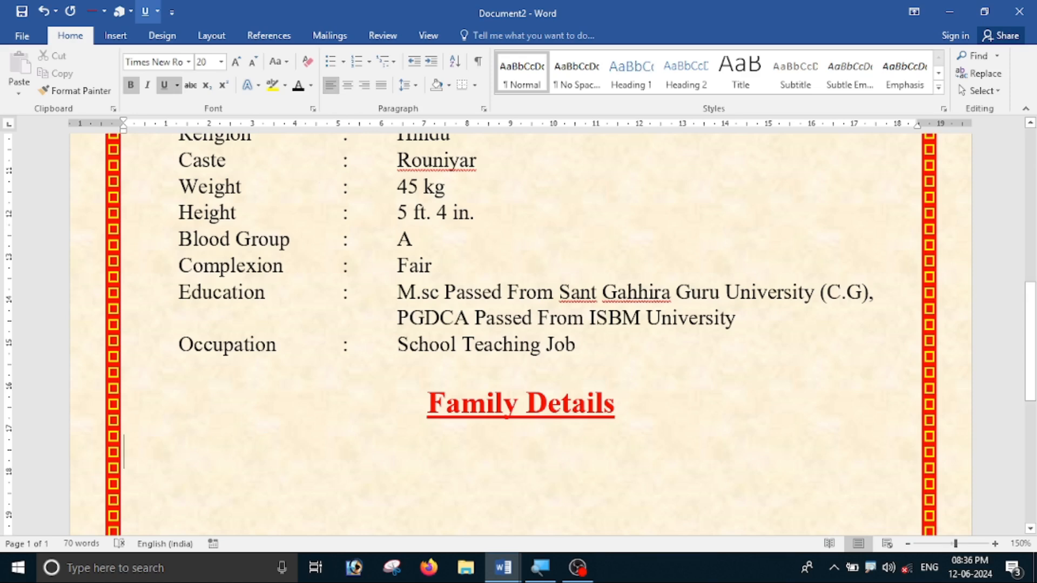
{"action": "left_click", "coordinate": [164, 87]}
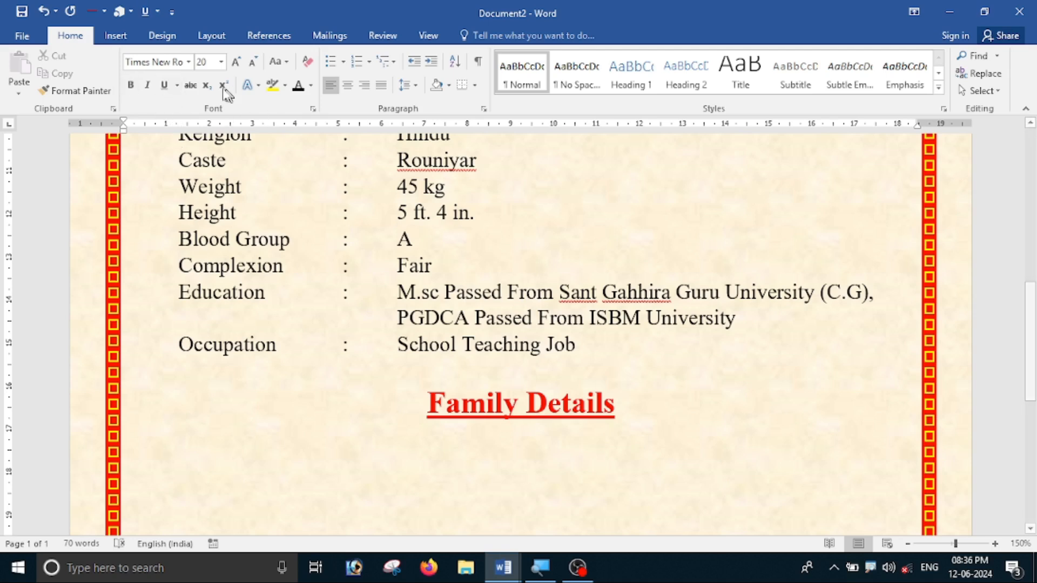
{"action": "left_click", "coordinate": [221, 68]}
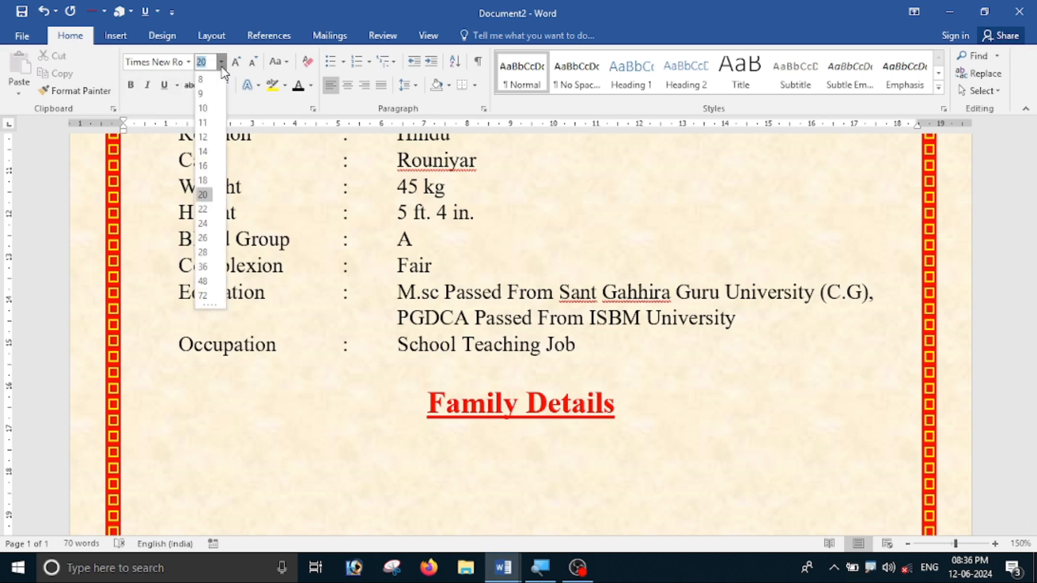
{"action": "left_click", "coordinate": [203, 154]}
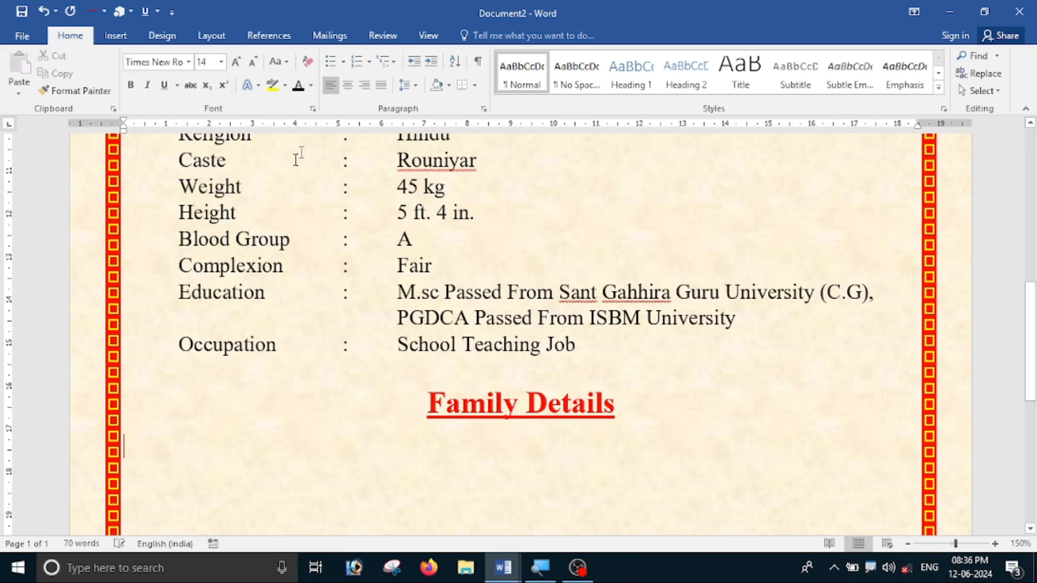
{"action": "left_click", "coordinate": [311, 86]}
{"action": "left_click", "coordinate": [310, 190]}
{"action": "scroll", "coordinate": [390, 311], "scroll_direction": "down", "scroll_amount": 2}
{"action": "scroll", "coordinate": [390, 311], "scroll_direction": "down", "scroll_amount": 3}
{"action": "scroll", "coordinate": [213, 295], "scroll_direction": "up", "scroll_amount": 5}
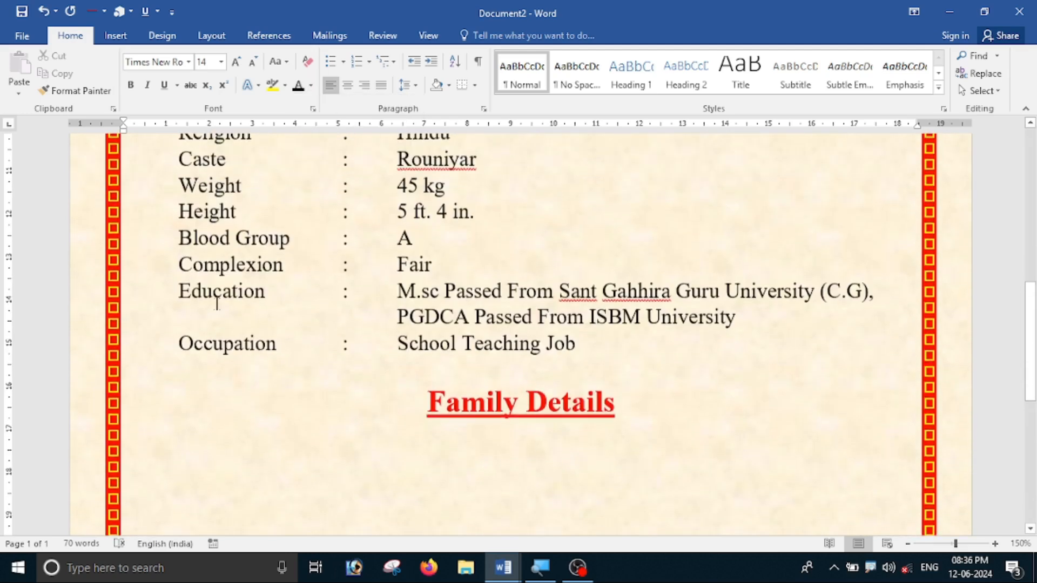
Add a Father Name line with the father's full name.
{"action": "key", "text": "Tab"}
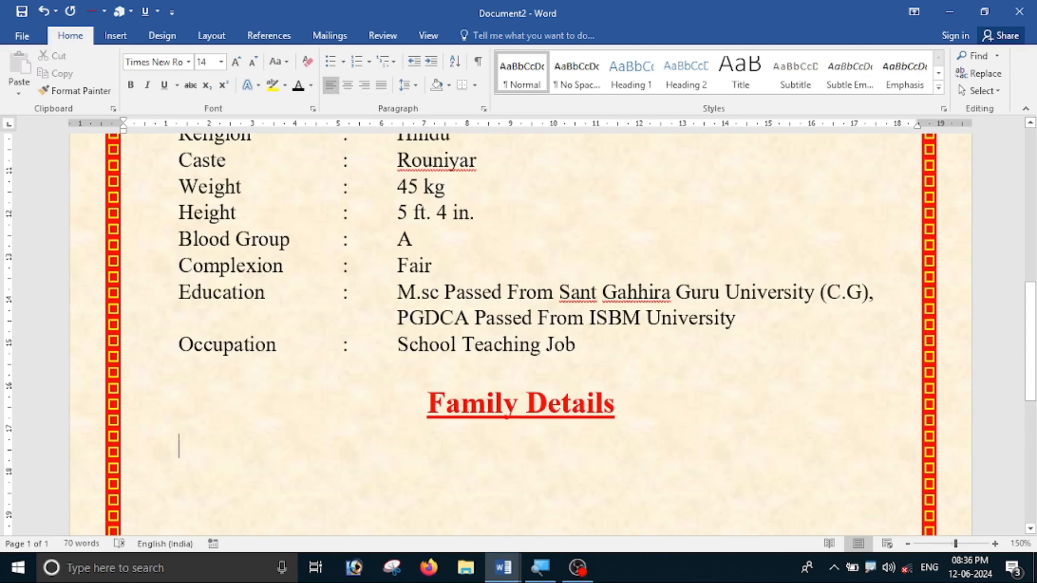
{"action": "type", "text": "Fatgher"}
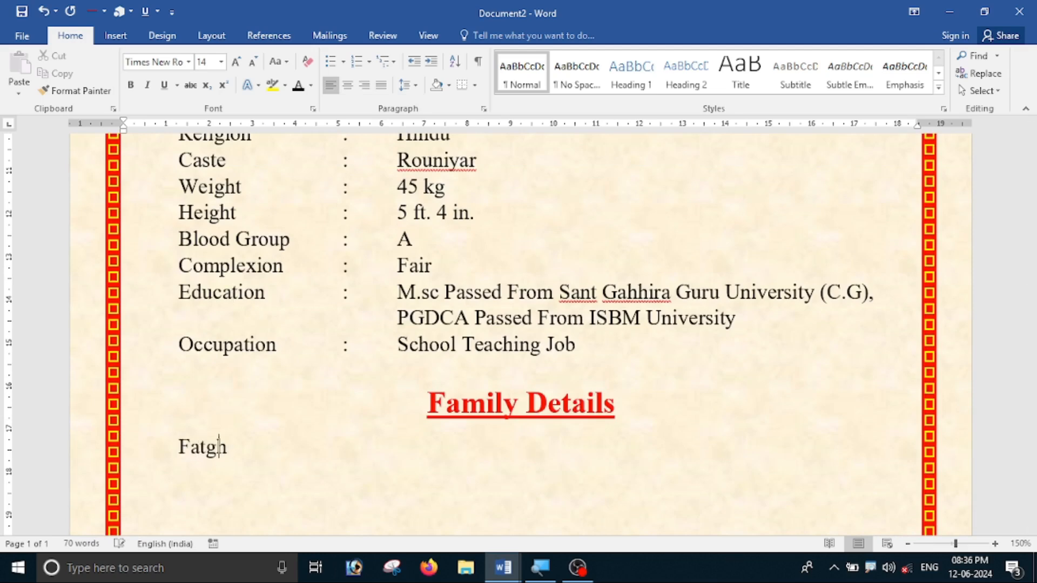
{"action": "key", "text": "BackSpace"}
{"action": "key", "text": "BackSpace"}
{"action": "key", "text": "BackSpace"}
{"action": "key", "text": "BackSpace"}
{"action": "key", "text": "BackSpace"}
{"action": "type", "text": "her Name"}
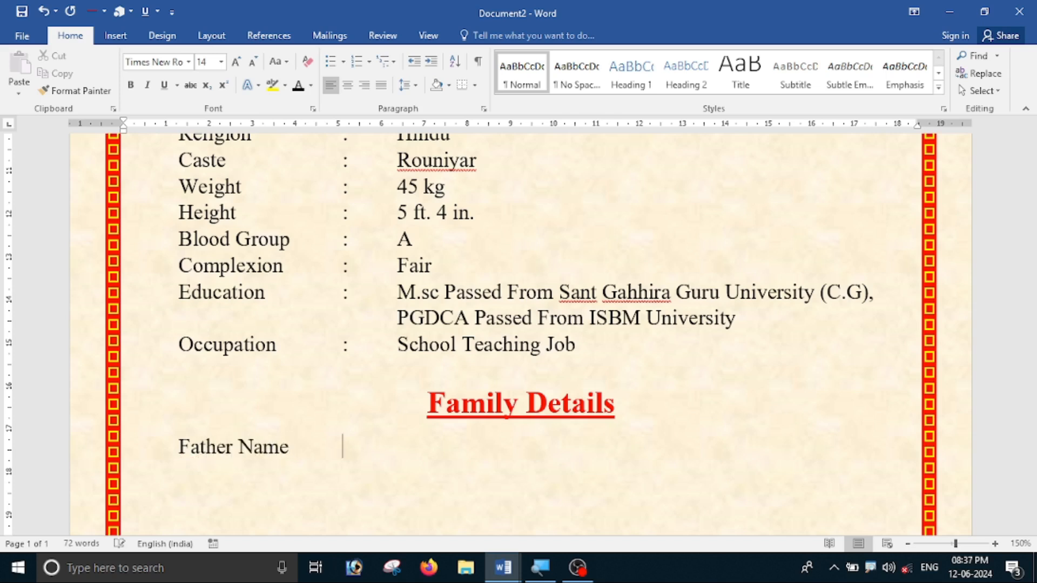
{"action": "key", "text": "BackSpace"}
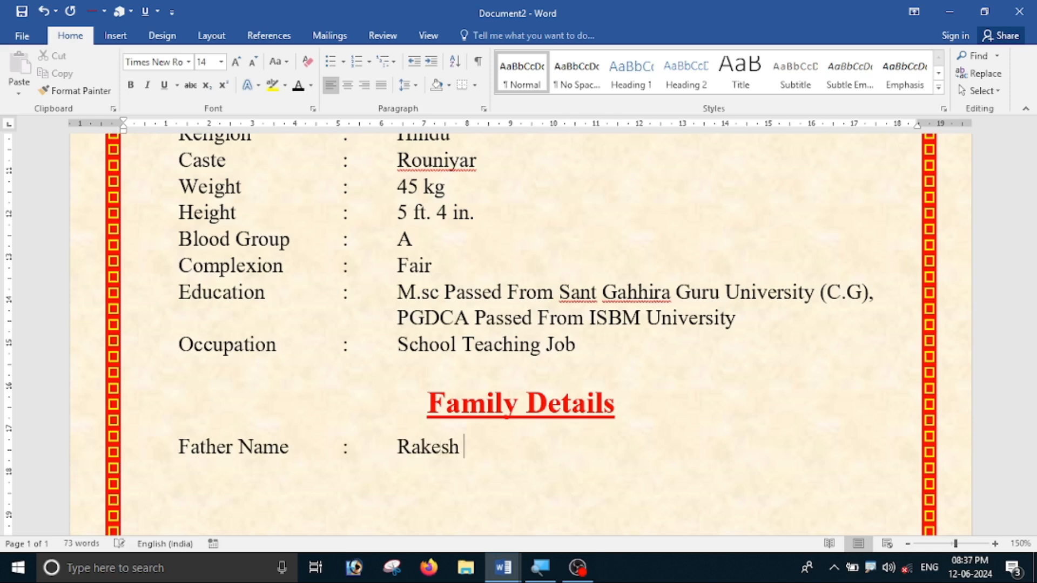
Add the father's Occupation line with the value Business.
{"action": "key", "text": "BackSpace"}
{"action": "key", "text": "BackSpace"}
{"action": "key", "text": "BackSpace"}
{"action": "type", "text": "upta"}
{"action": "key", "text": "Return"}
{"action": "key", "text": "BackSpace"}
{"action": "type", "text": "OCcupa"}
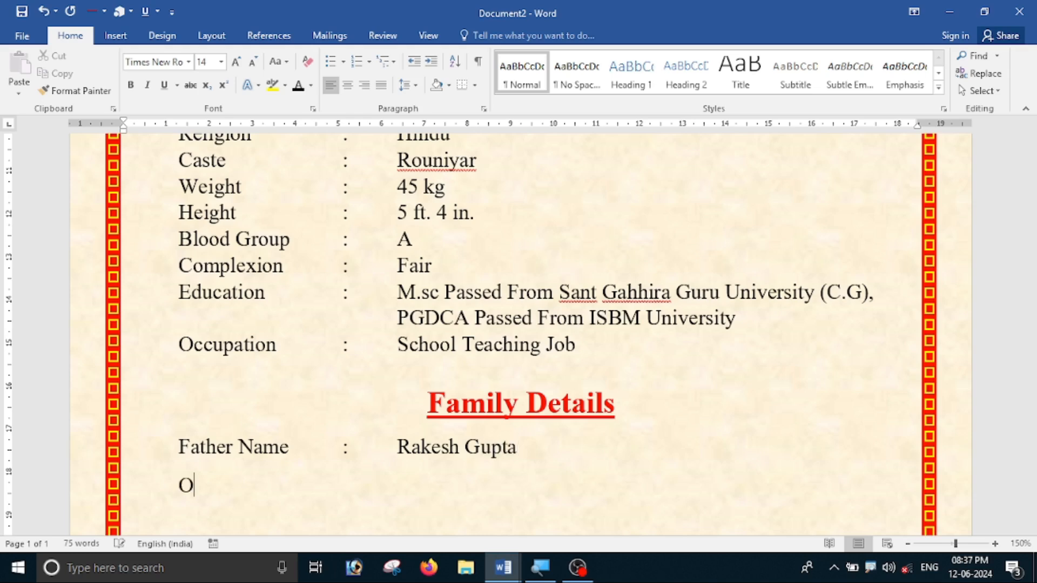
{"action": "key", "text": "BackSpace"}
{"action": "key", "text": "BackSpace"}
{"action": "key", "text": "BackSpace"}
{"action": "key", "text": "BackSpace"}
{"action": "key", "text": "BackSpace"}
{"action": "type", "text": "ccupation "}
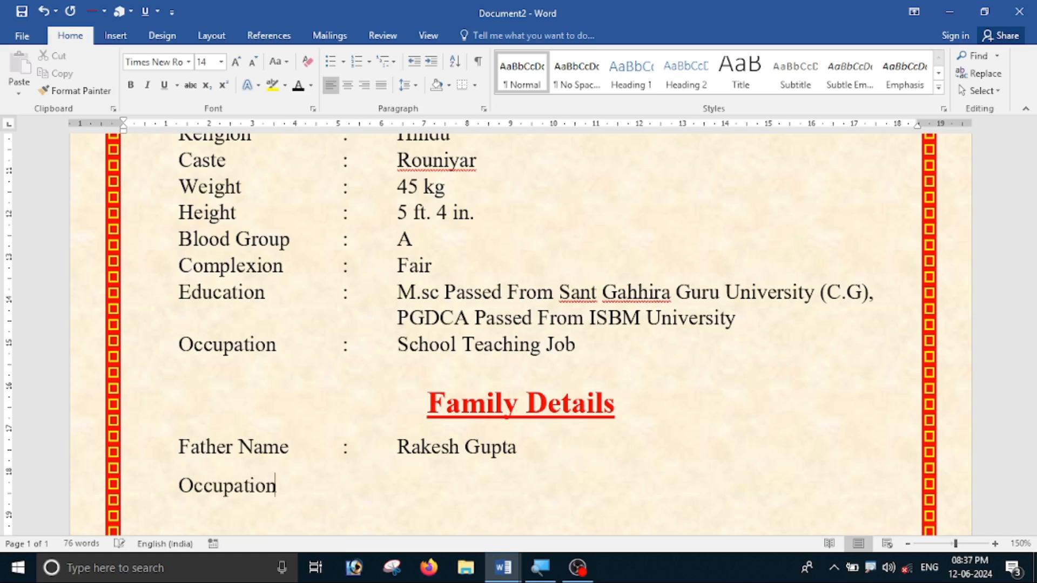
{"action": "type", "text": ":"}
{"action": "key", "text": "Tab"}
{"action": "type", "text": "Business"}
Add a Mother Name line with the mother's full name.
{"action": "key", "text": "Return"}
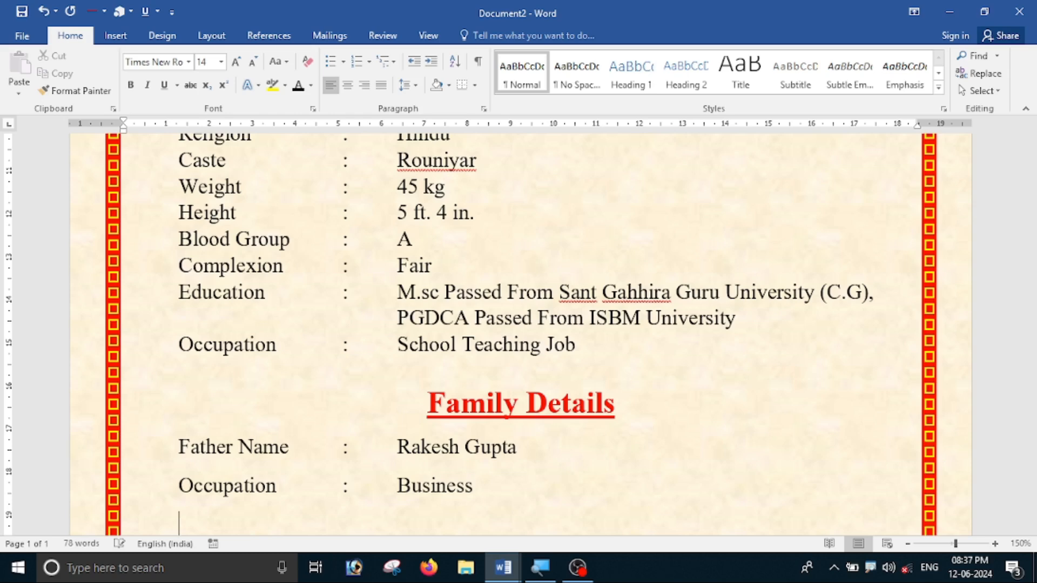
{"action": "type", "text": "Mother Name"}
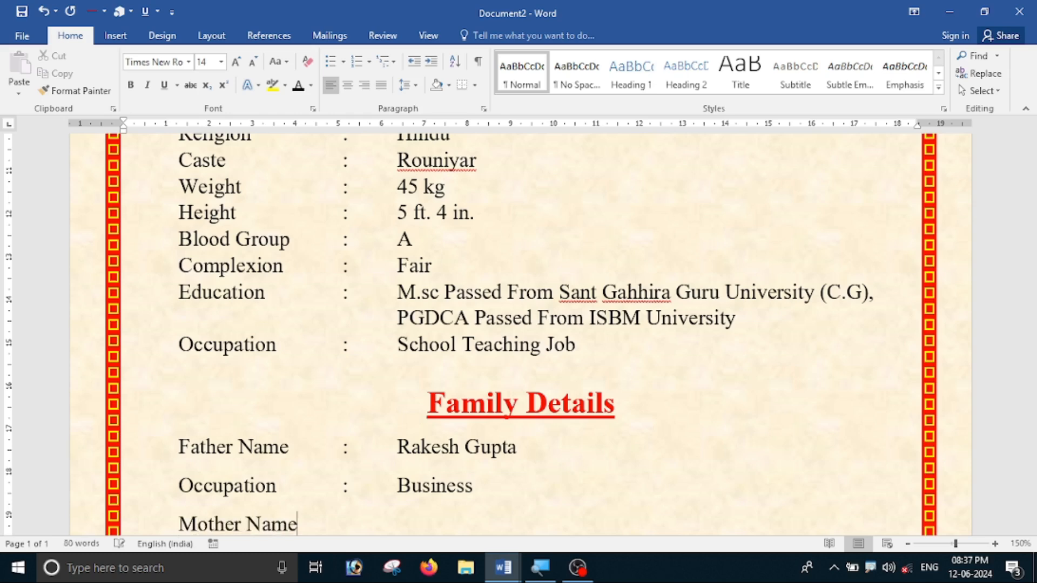
{"action": "key", "text": "Tab"}
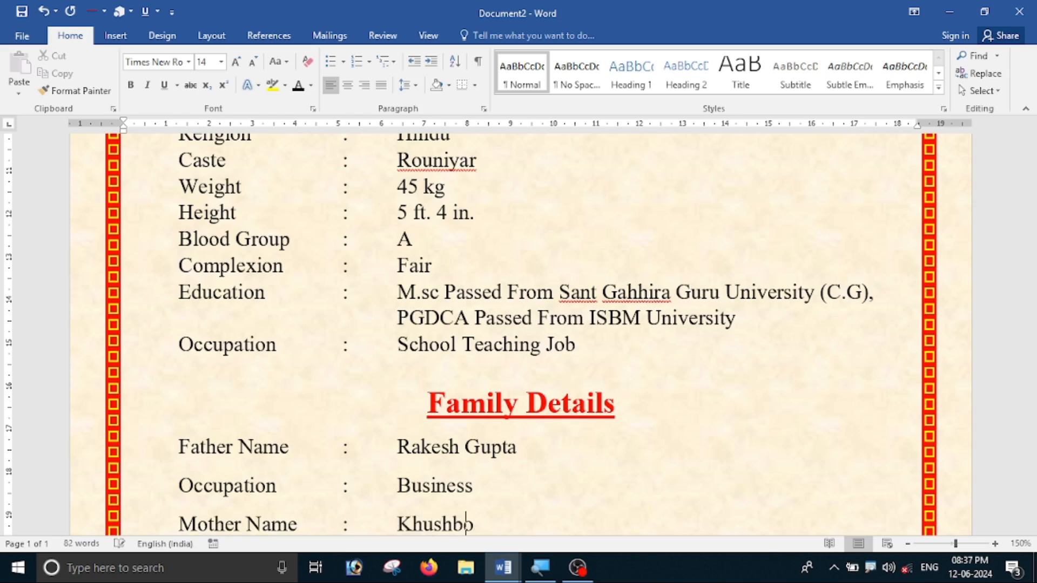
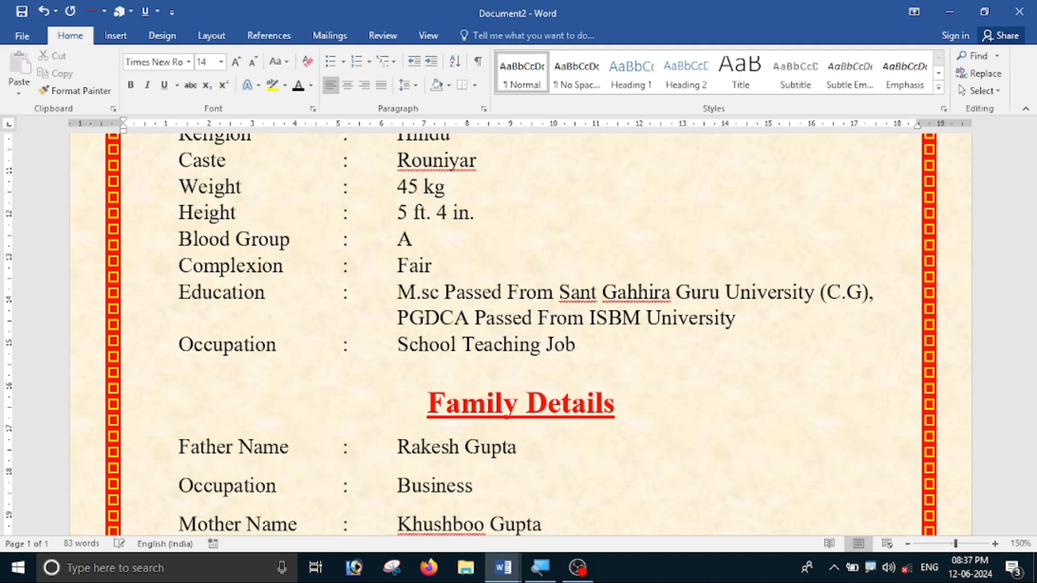
{"action": "key", "text": "Return"}
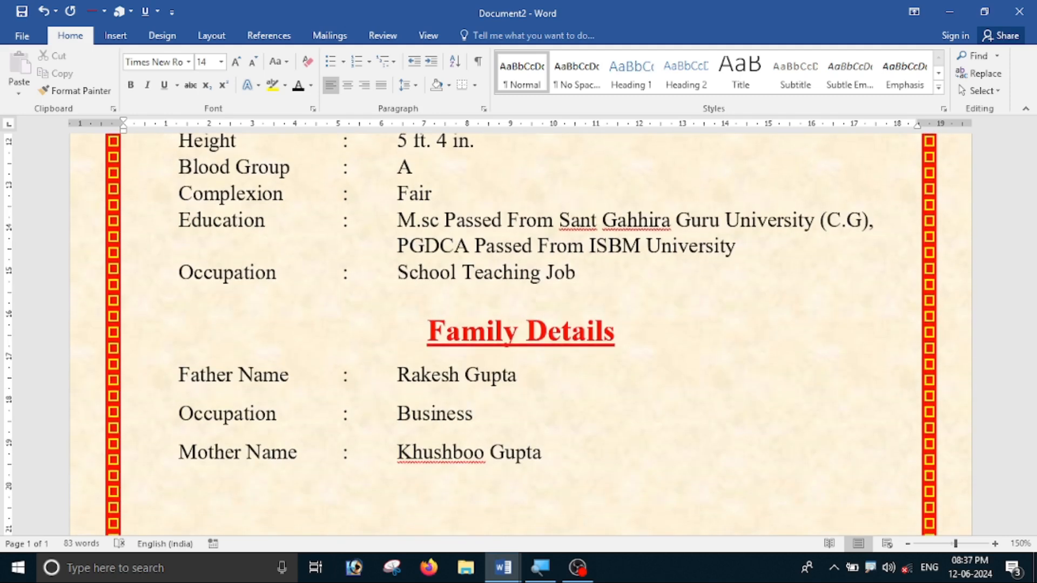
Add the mother's Occupation as House wife and begin a Sister line.
{"action": "type", "text": "S"}
{"action": "key", "text": "BackSpace"}
{"action": "type", "text": "Occupat"}
{"action": "type", "text": "oon"}
{"action": "key", "text": "BackSpace"}
{"action": "key", "text": "BackSpace"}
{"action": "key", "text": "BackSpace"}
{"action": "type", "text": "ion"}
{"action": "key", "text": "Tab"}
{"action": "type", "text": ":"}
{"action": "key", "text": "Tab"}
{"action": "type", "text": "House wife"}
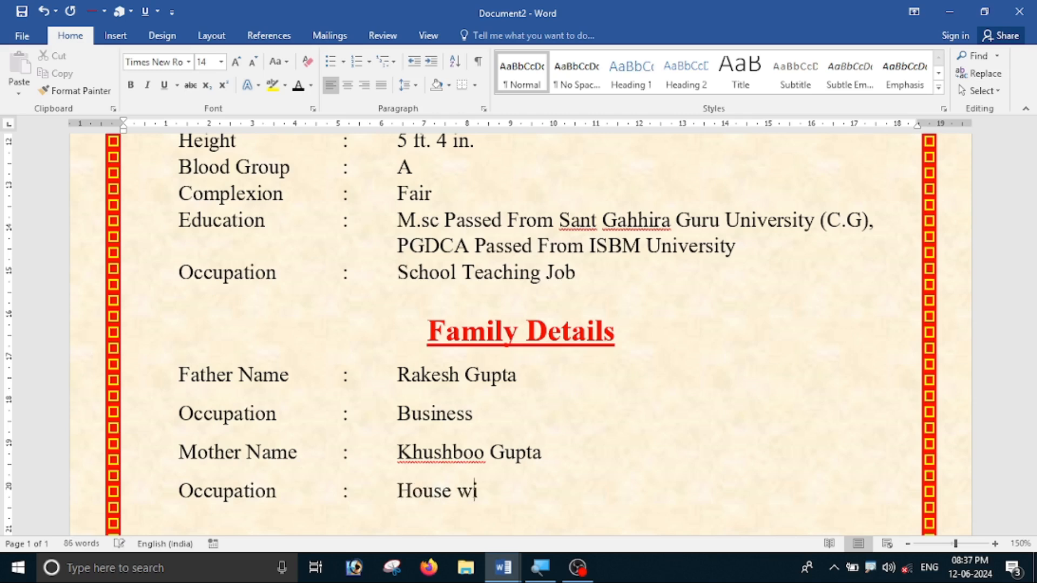
{"action": "key", "text": "Return"}
{"action": "type", "text": "Sister"}
{"action": "key", "text": "Tab"}
{"action": "key", "text": "Tab"}
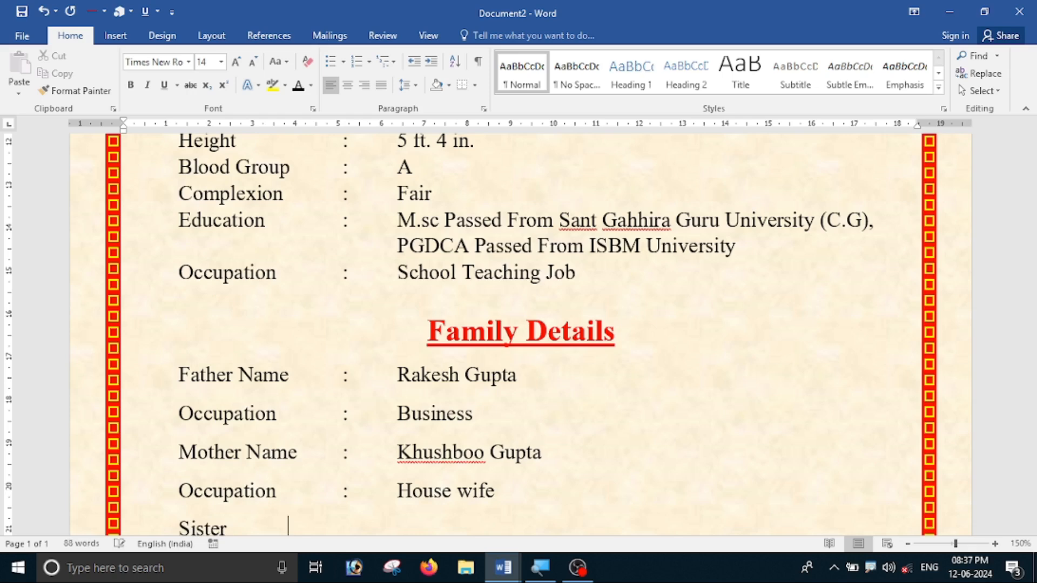
Fill the Sister value as '1 Sister / ' followed by her name and '(Married)'.
{"action": "scroll", "coordinate": [518, 335], "scroll_direction": "down", "scroll_amount": 5}
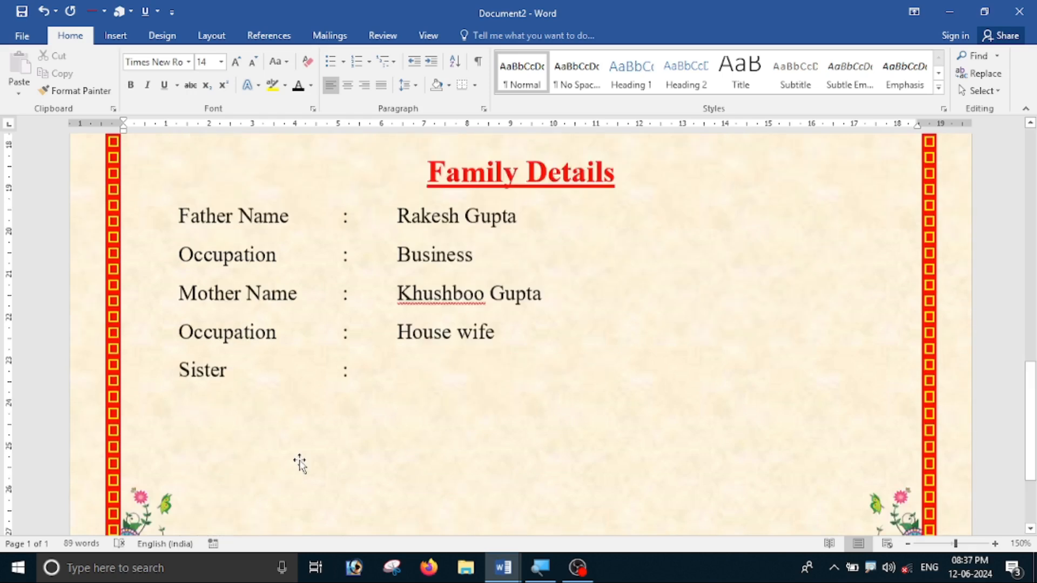
{"action": "key", "text": "Tab"}
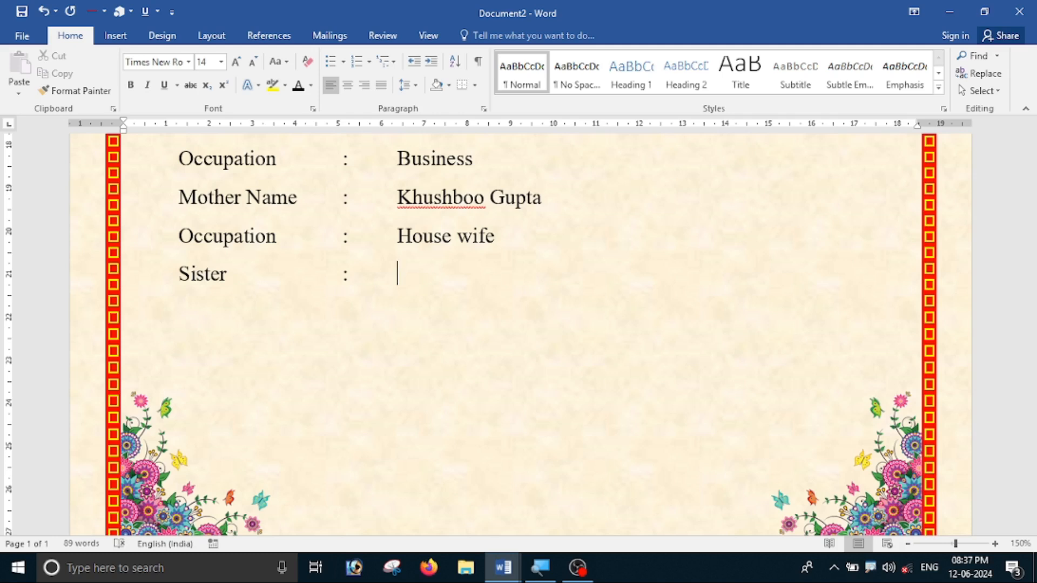
{"action": "type", "text": "1 Siste"}
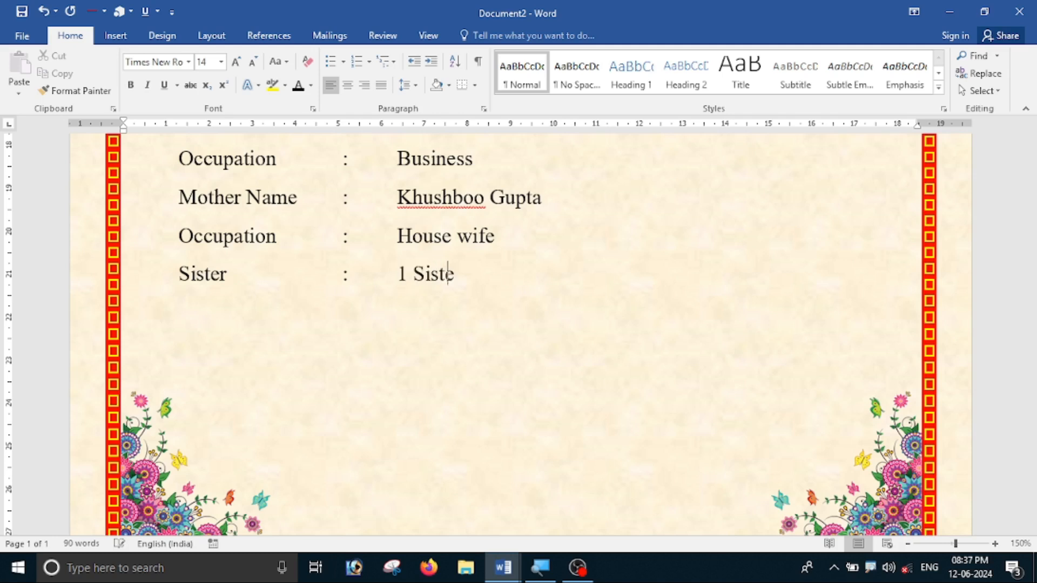
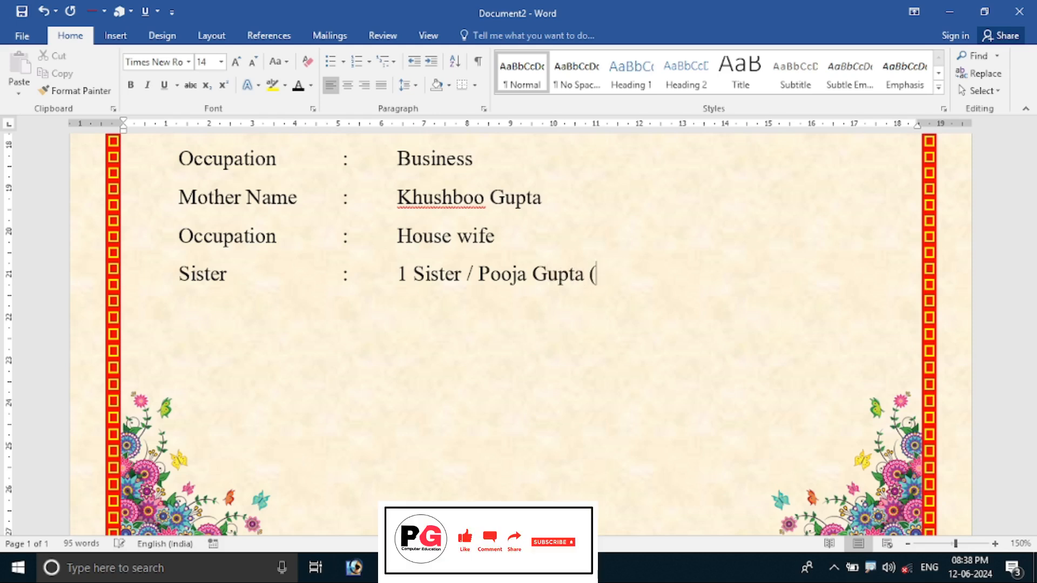
{"action": "type", "text": "Married)"}
Add a Brother row reading '2 Brother' with both brothers' names in brackets.
{"action": "key", "text": "Return"}
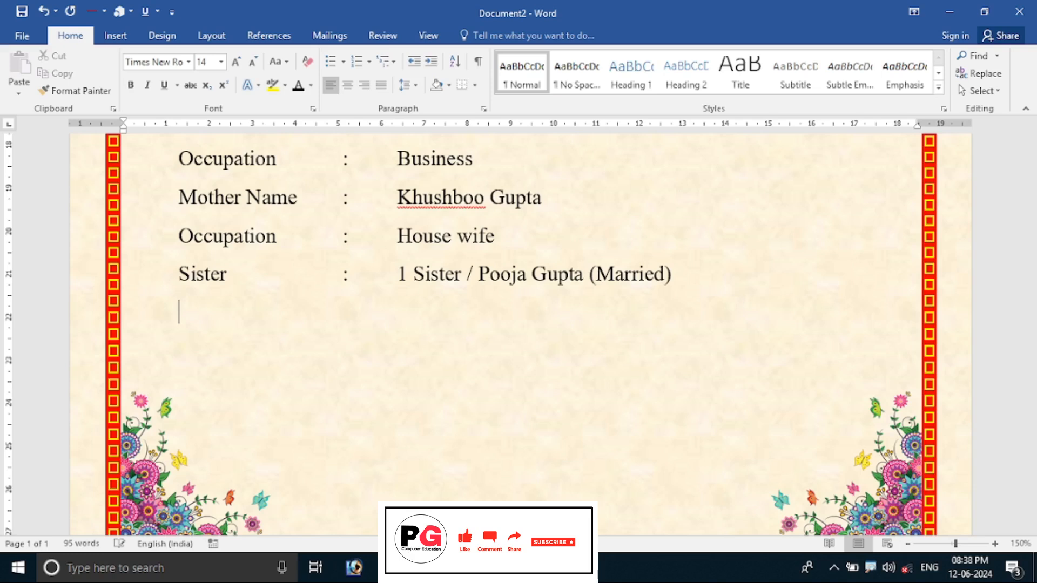
{"action": "type", "text": "Brother"}
{"action": "key", "text": "Tab"}
{"action": "type", "text": ":"}
{"action": "key", "text": "Tab"}
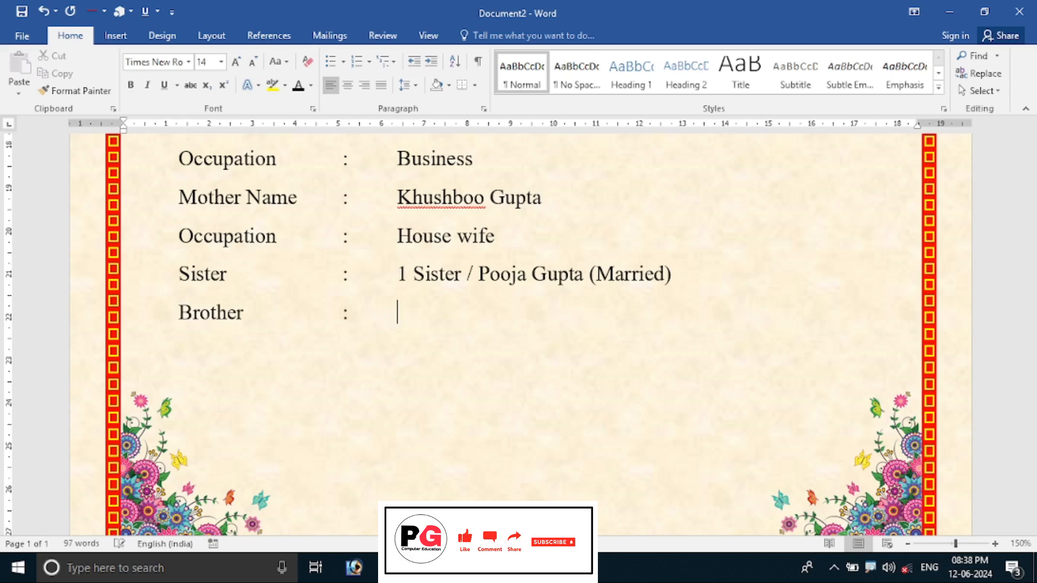
{"action": "type", "text": "2 Brothe"}
{"action": "key", "text": "BackSpace"}
{"action": "key", "text": "BackSpace"}
{"action": "key", "text": "BackSpace"}
{"action": "type", "text": "ther (rah"}
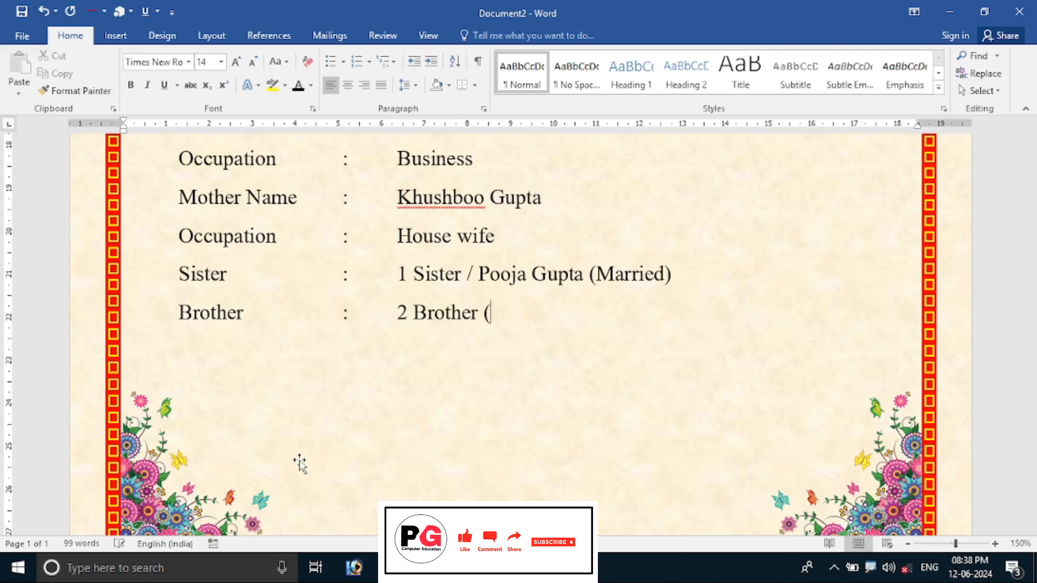
{"action": "key", "text": "BackSpace"}
{"action": "key", "text": "BackSpace"}
{"action": "key", "text": "BackSpace"}
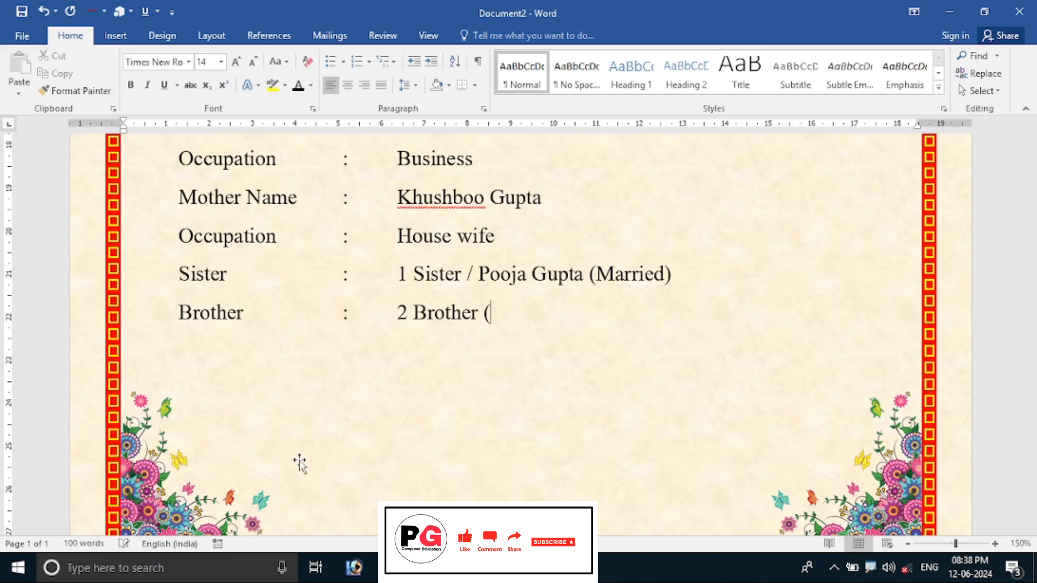
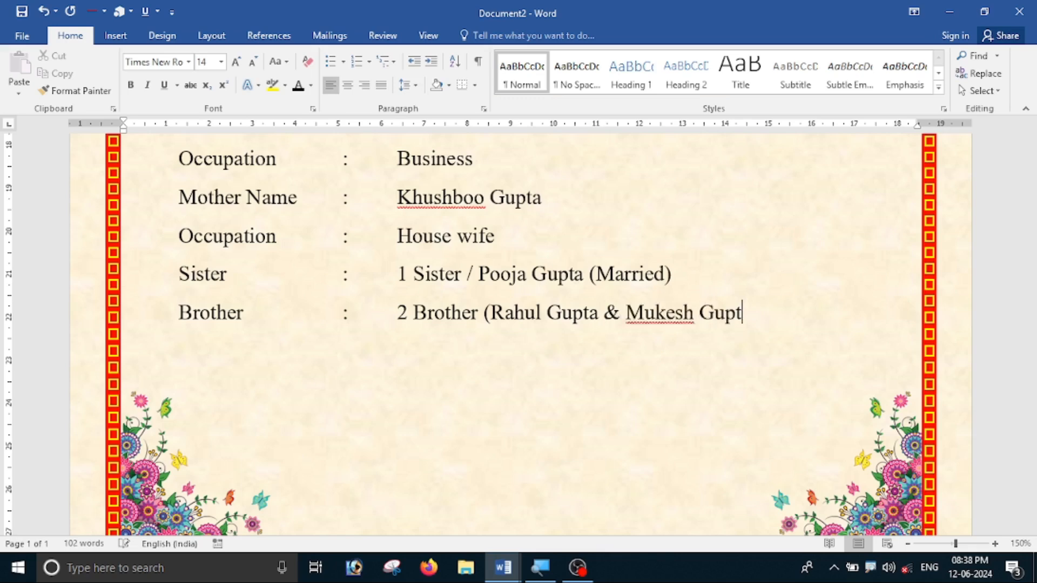
{"action": "type", "text": ")"}
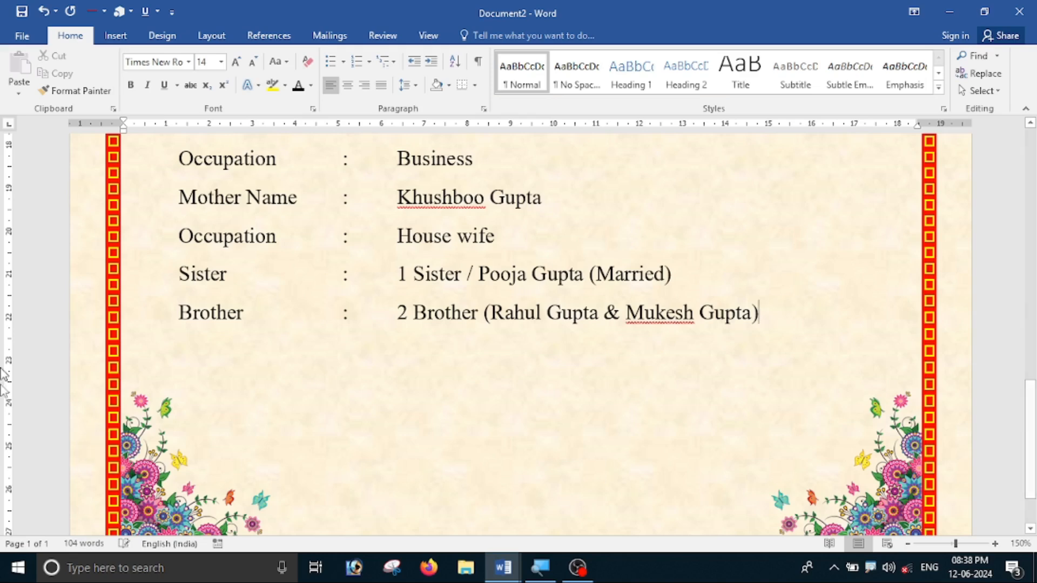
{"action": "scroll", "coordinate": [79, 430], "scroll_direction": "up", "scroll_amount": 3}
{"action": "scroll", "coordinate": [518, 324], "scroll_direction": "down", "scroll_amount": 1}
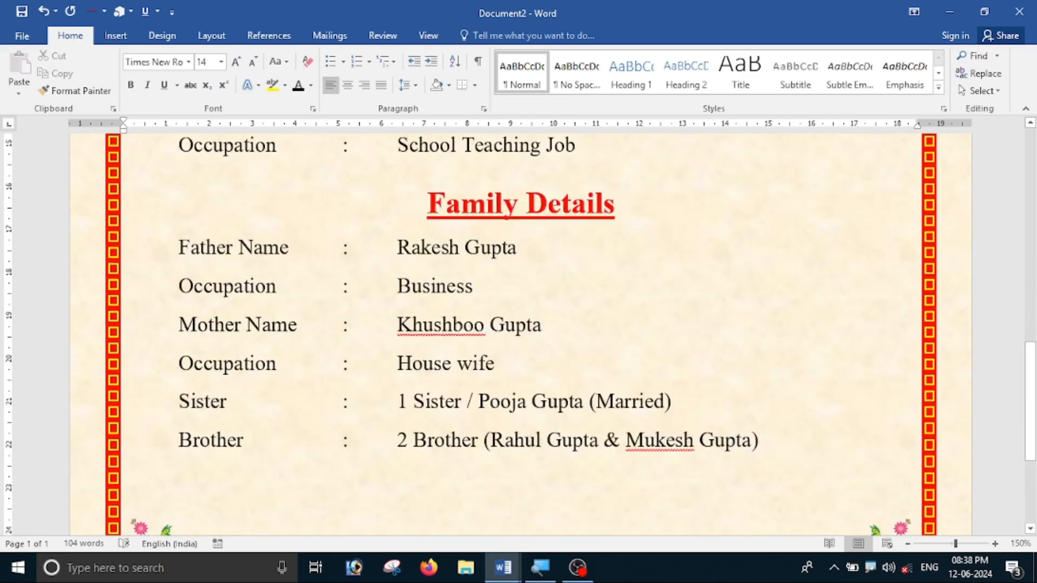
Remove the space after each Family Details row, then add a new line below Brother.
{"action": "left_click_drag", "start_coordinate": [178, 247], "coordinate": [763, 457]}
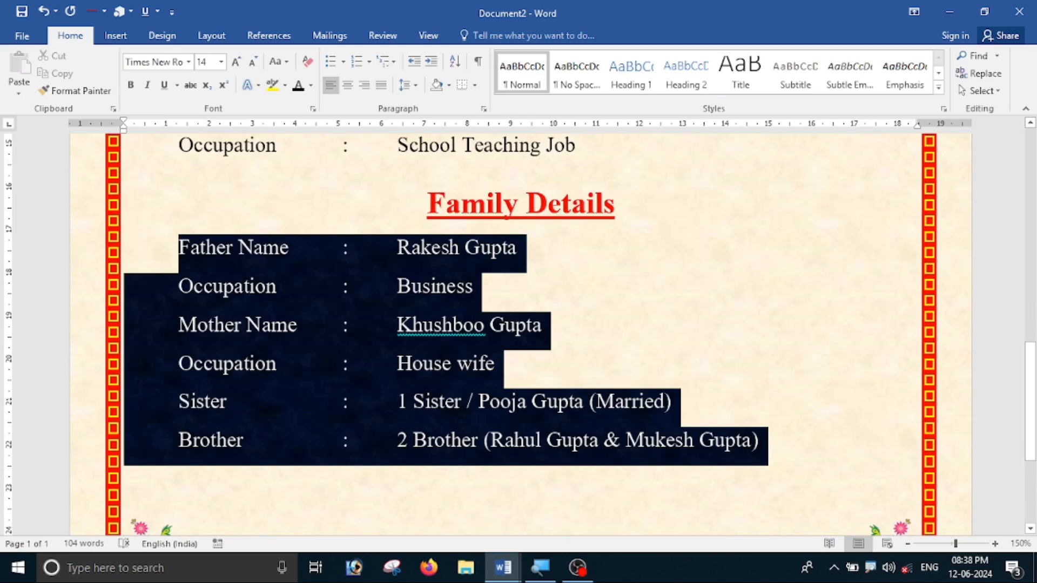
{"action": "left_click", "coordinate": [407, 86]}
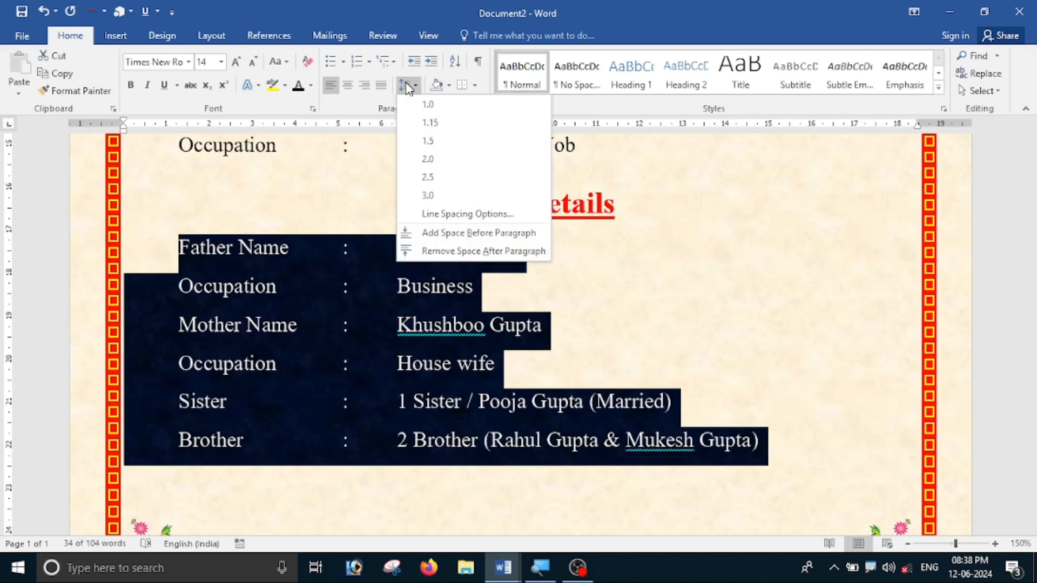
{"action": "left_click", "coordinate": [459, 251]}
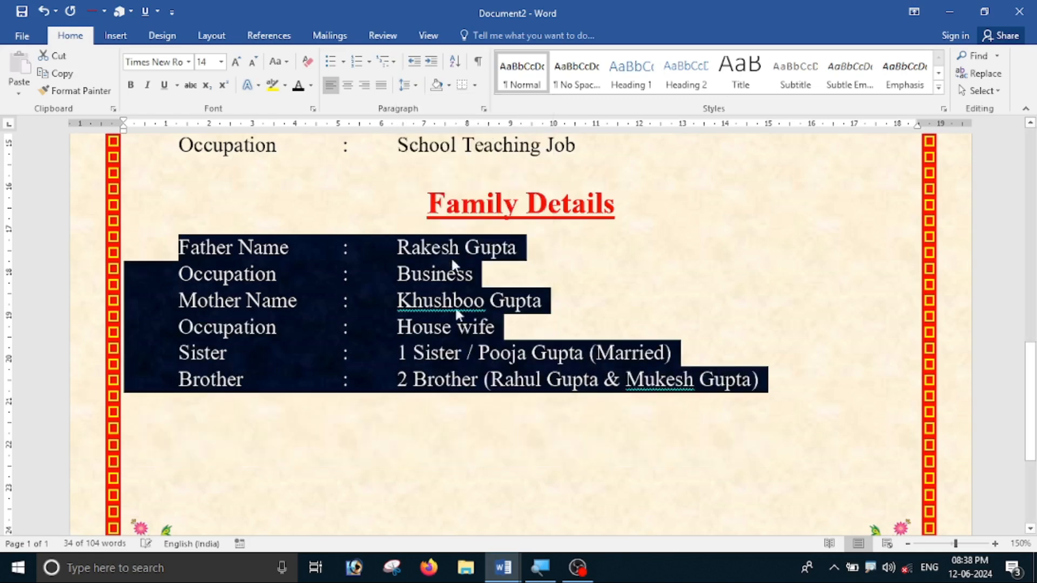
{"action": "left_click", "coordinate": [432, 420]}
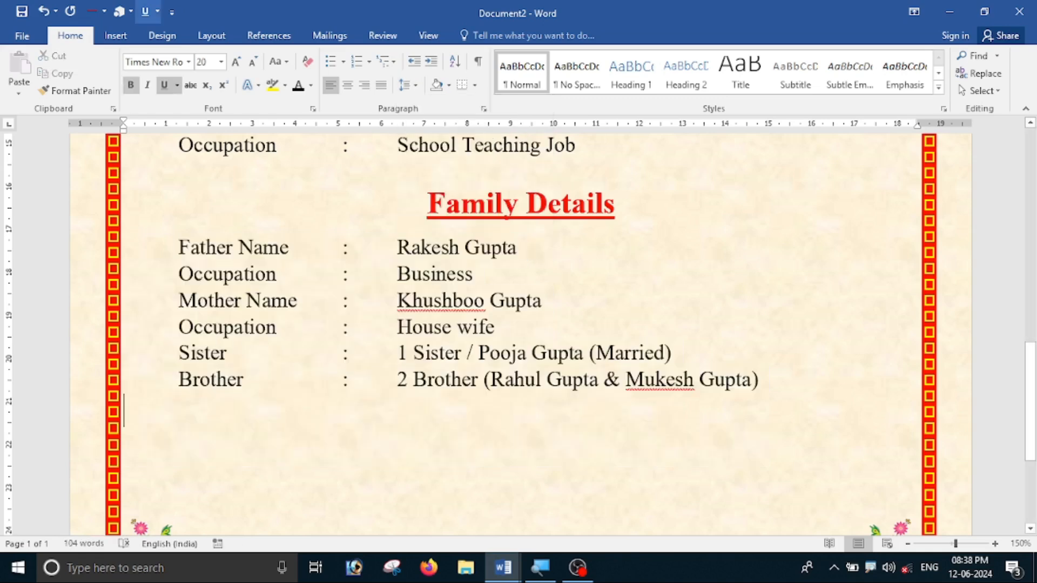
{"action": "left_click", "coordinate": [760, 380]}
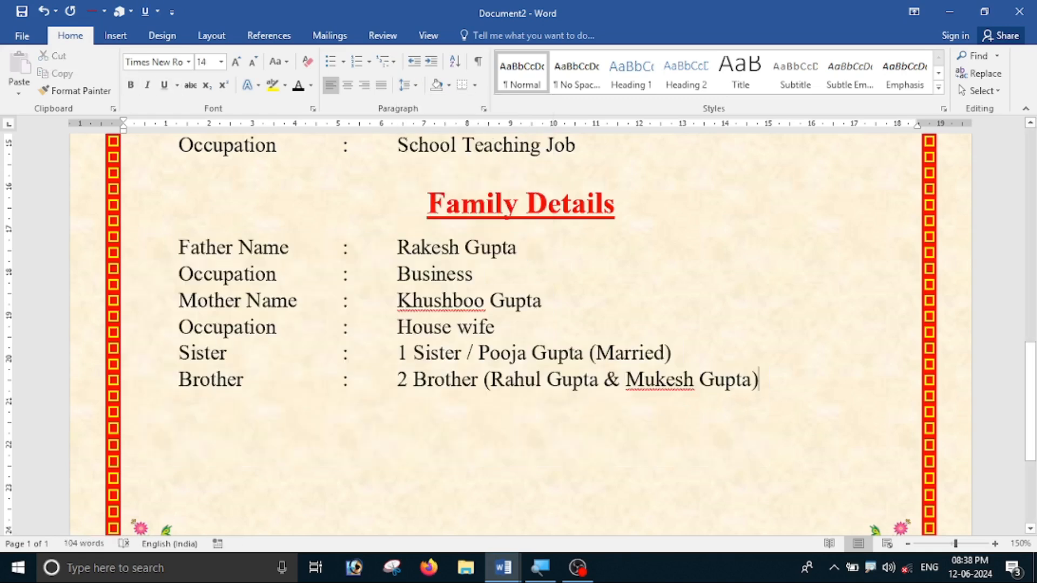
{"action": "key", "text": "Return"}
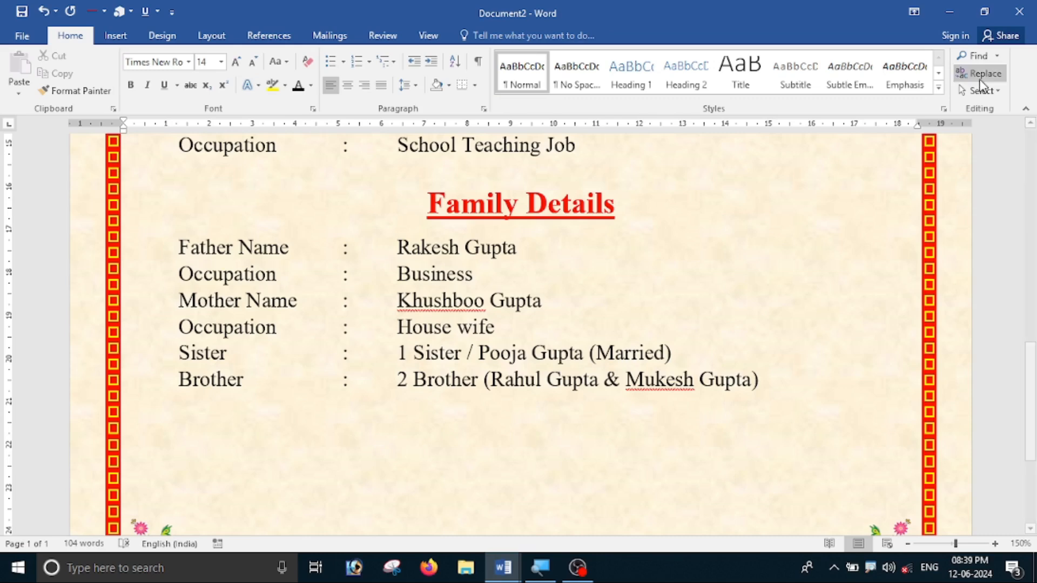
Centre the new line below the Brother row and type 'Contact Details'.
{"action": "left_click", "coordinate": [348, 87]}
{"action": "scroll", "coordinate": [504, 358], "scroll_direction": "down", "scroll_amount": 3}
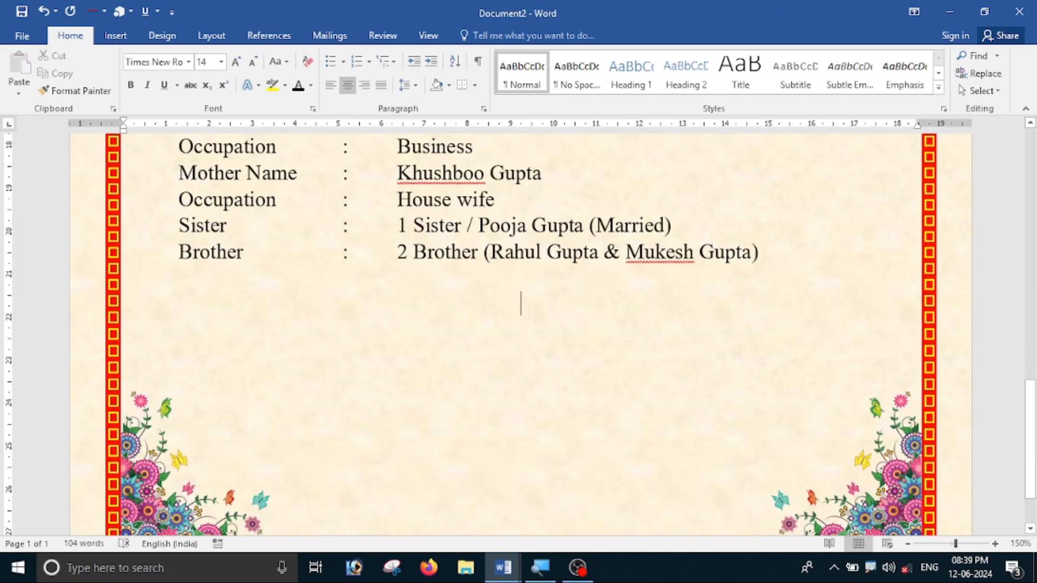
{"action": "type", "text": "Contact De"}
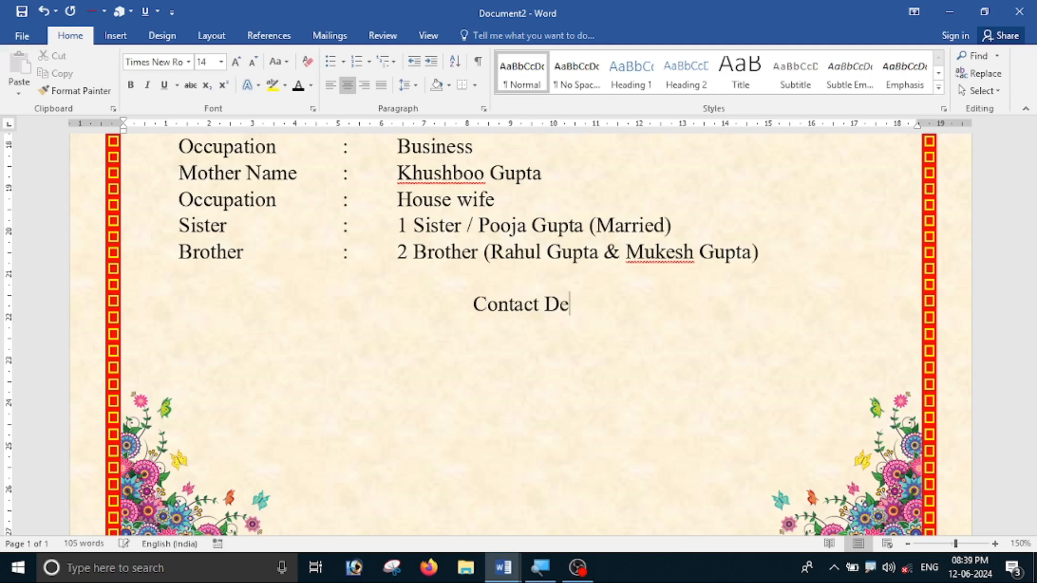
{"action": "type", "text": "tails"}
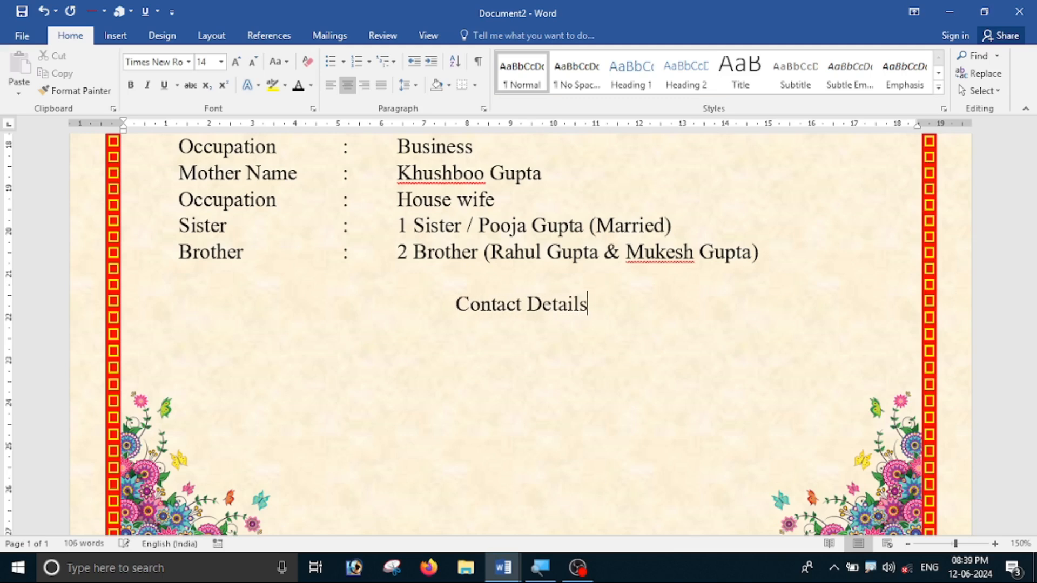
{"action": "scroll", "coordinate": [532, 412], "scroll_direction": "up", "scroll_amount": 5}
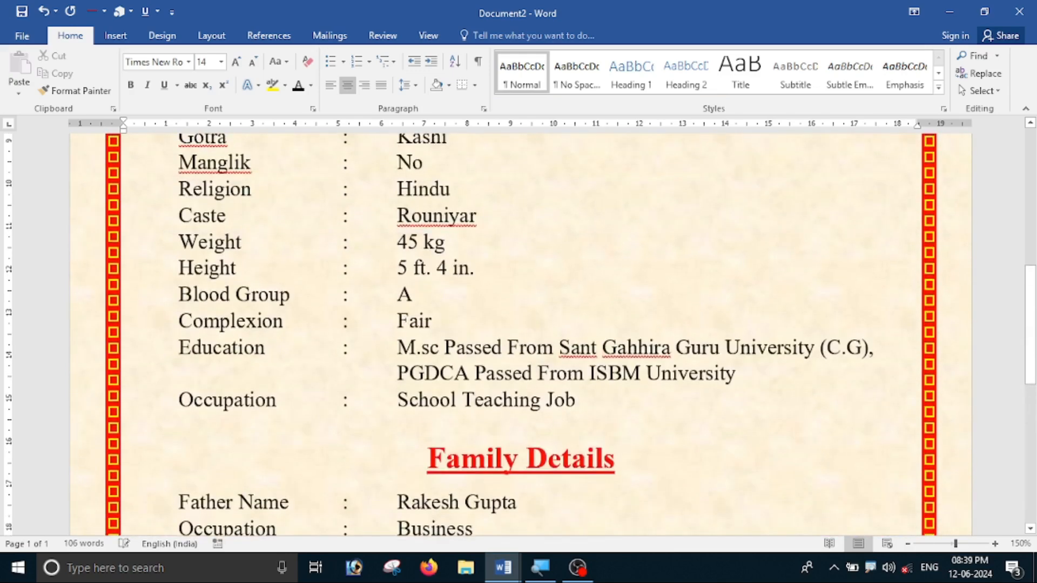
{"action": "scroll", "coordinate": [492, 363], "scroll_direction": "down", "scroll_amount": 2}
{"action": "scroll", "coordinate": [492, 363], "scroll_direction": "up", "scroll_amount": 5}
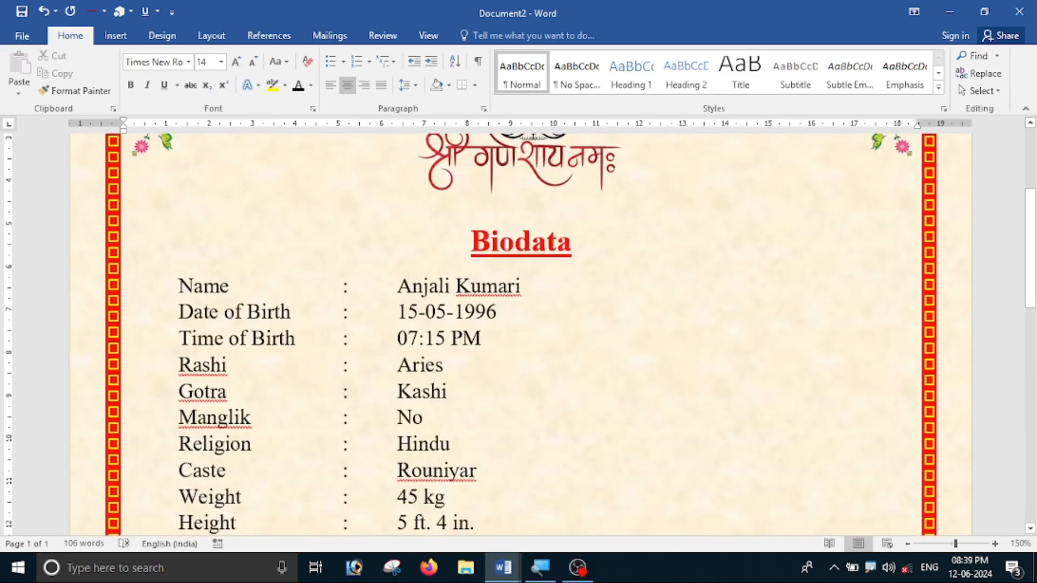
{"action": "scroll", "coordinate": [609, 300], "scroll_direction": "down", "scroll_amount": 4}
{"action": "scroll", "coordinate": [544, 375], "scroll_direction": "down", "scroll_amount": 6}
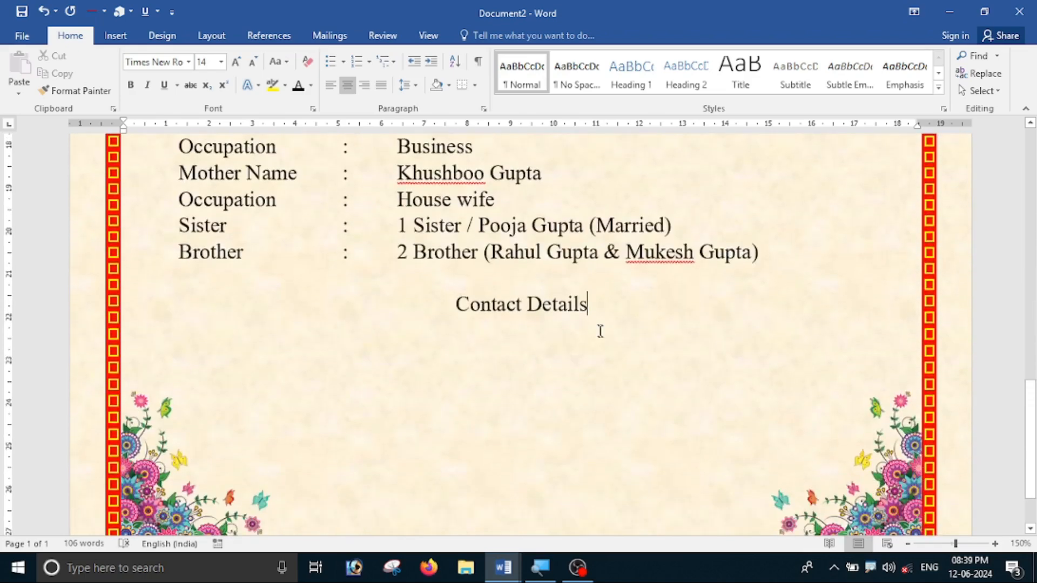
{"action": "scroll", "coordinate": [599, 331], "scroll_direction": "up", "scroll_amount": 6}
{"action": "scroll", "coordinate": [625, 336], "scroll_direction": "down", "scroll_amount": 2}
Copy the Family Details heading format onto 'Contact Details' with Format Painter, then start a new line.
{"action": "left_click_drag", "start_coordinate": [626, 335], "coordinate": [428, 330]}
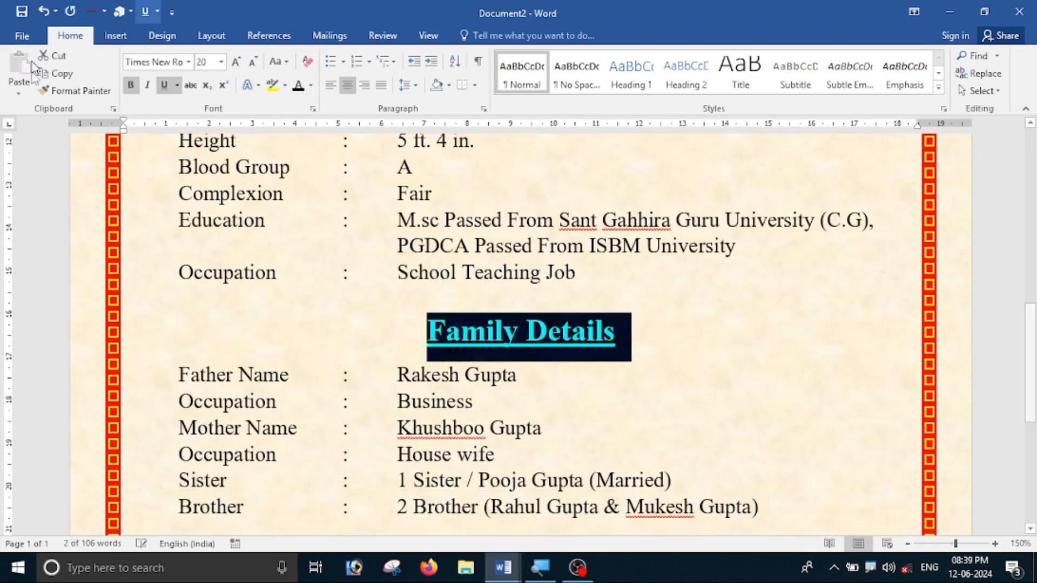
{"action": "left_click", "coordinate": [78, 90]}
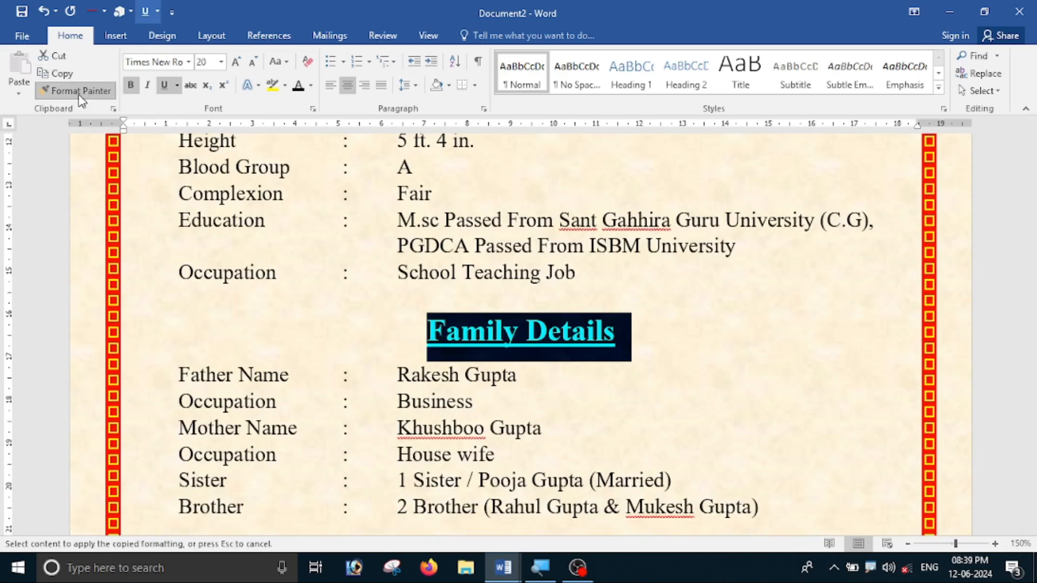
{"action": "scroll", "coordinate": [529, 451], "scroll_direction": "down", "scroll_amount": 5}
{"action": "left_click_drag", "start_coordinate": [457, 227], "coordinate": [634, 232]}
{"action": "left_click", "coordinate": [662, 253]}
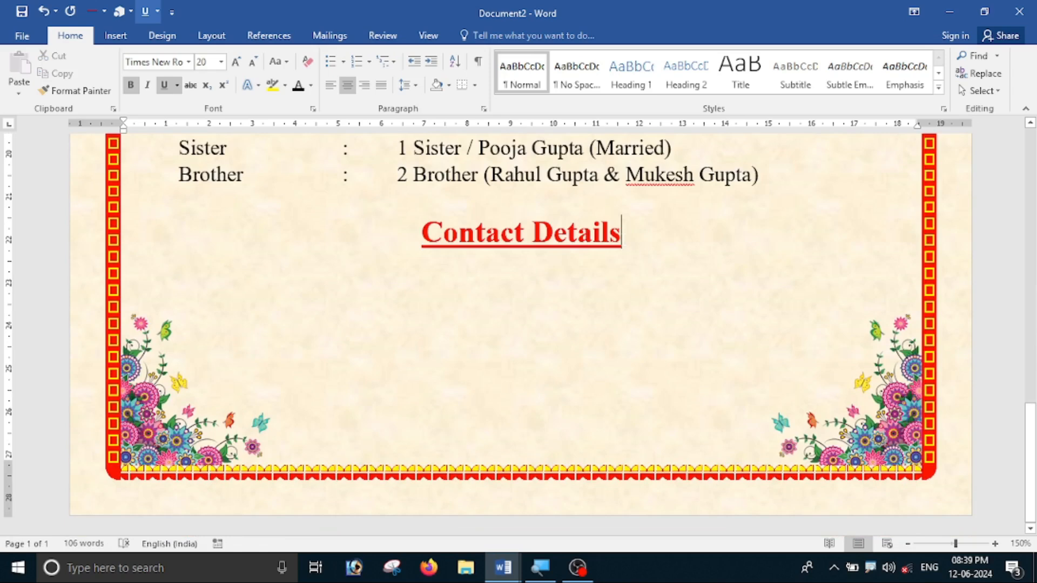
{"action": "key", "text": "Return"}
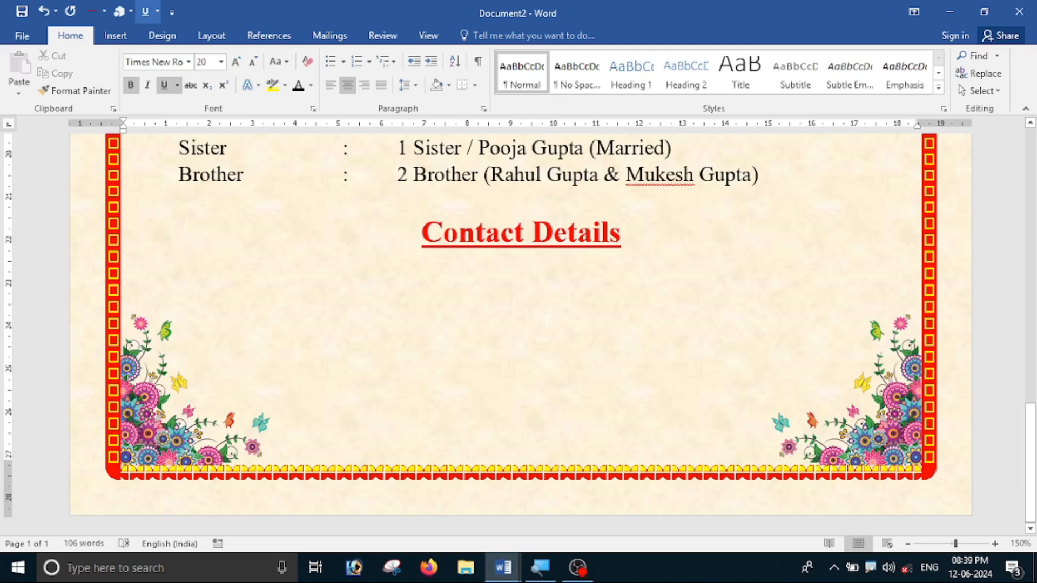
Reset the new line to left-aligned, unindented, non-bold, non-underlined 14-pt black text.
{"action": "left_click", "coordinate": [331, 86]}
{"action": "key", "text": "BackSpace"}
{"action": "left_click", "coordinate": [130, 85]}
{"action": "left_click", "coordinate": [165, 86]}
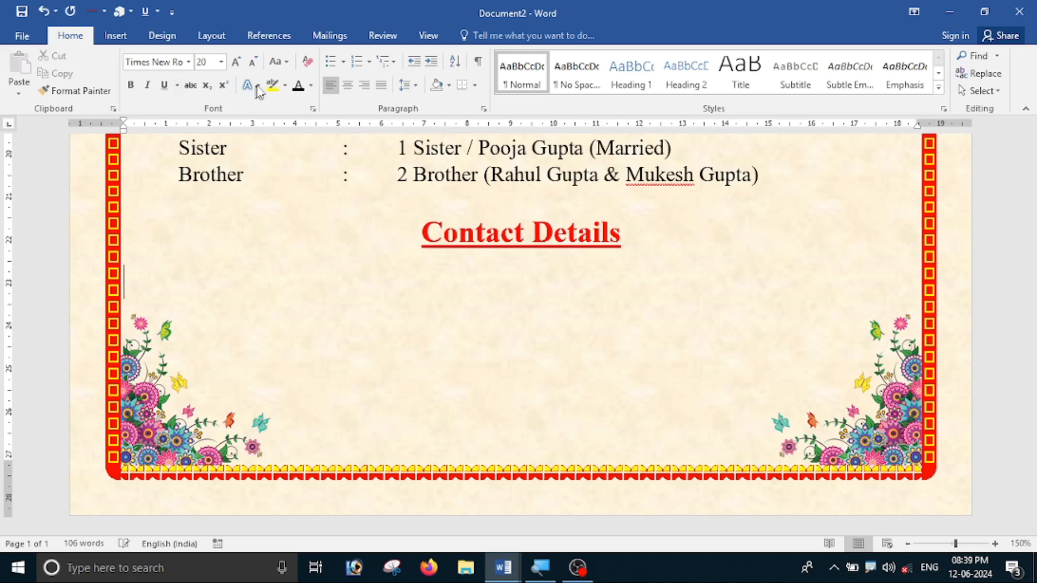
{"action": "left_click", "coordinate": [221, 62]}
{"action": "left_click", "coordinate": [207, 152]}
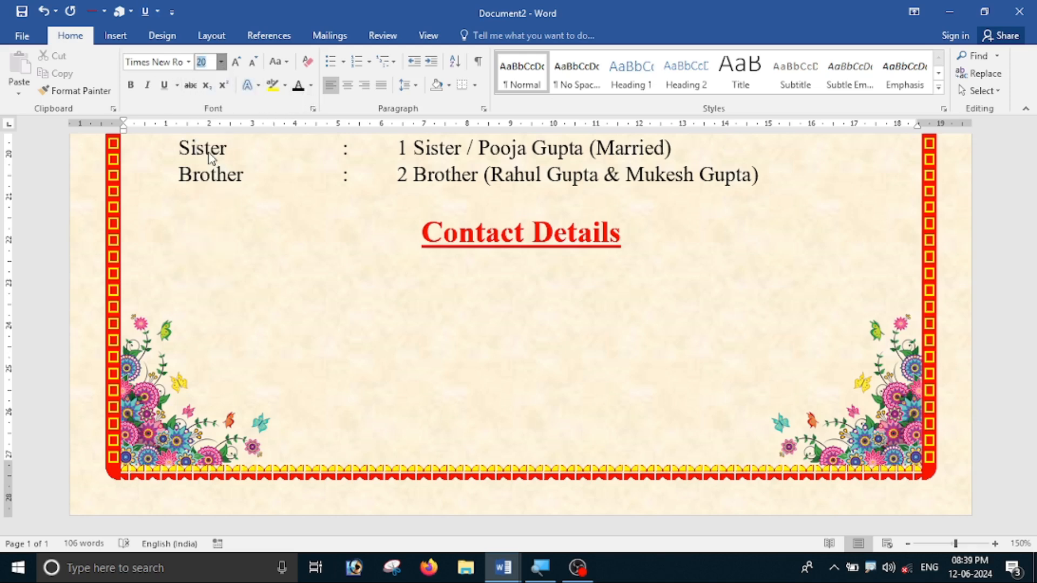
{"action": "left_click", "coordinate": [311, 85]}
{"action": "left_click", "coordinate": [312, 192]}
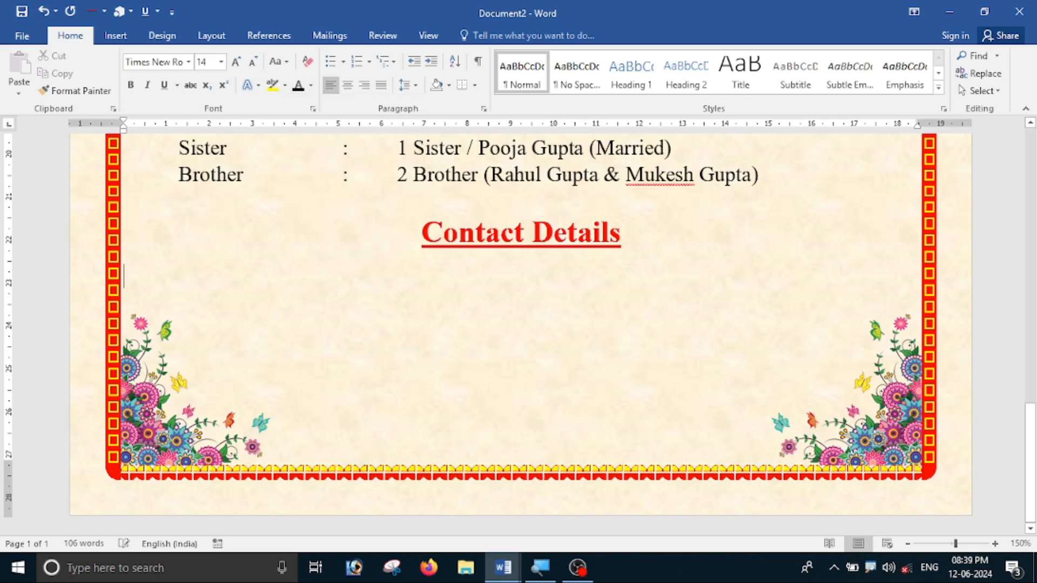
Add an Address row with a colon and the postal address in the value column.
{"action": "key", "text": "Tab"}
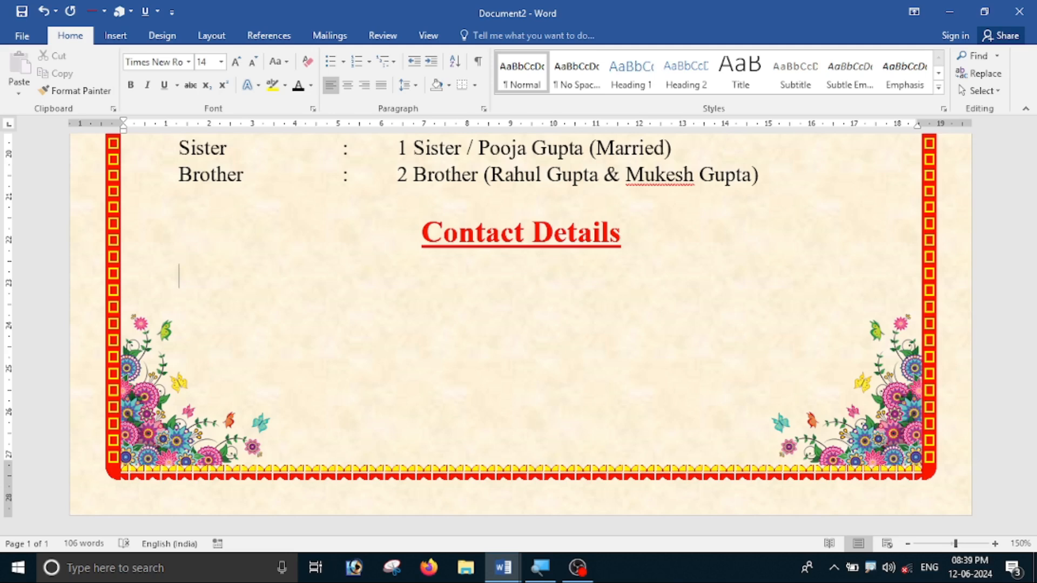
{"action": "key", "text": "Tab"}
{"action": "key", "text": "Tab"}
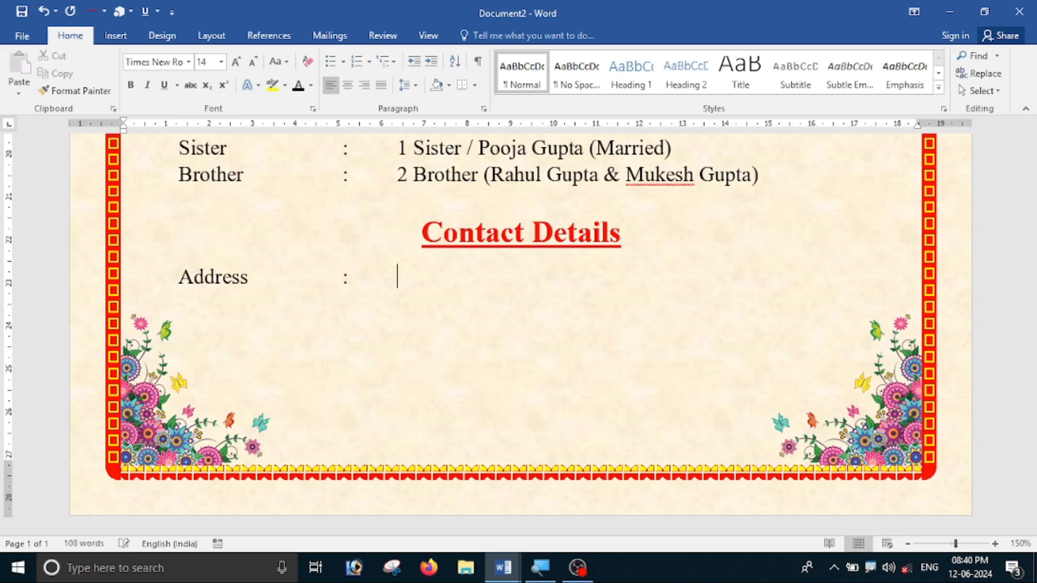
{"action": "key", "text": "Tab"}
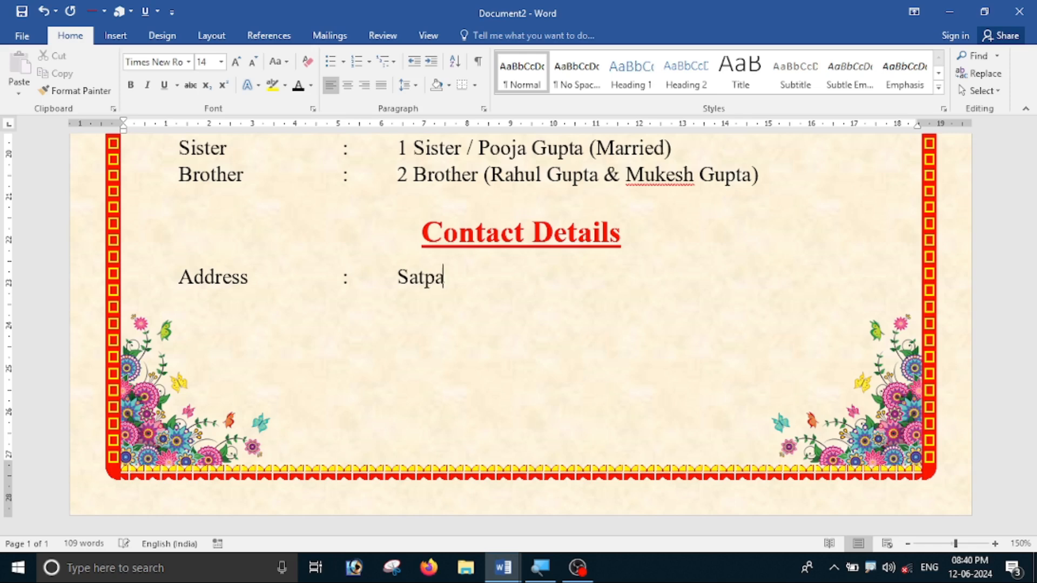
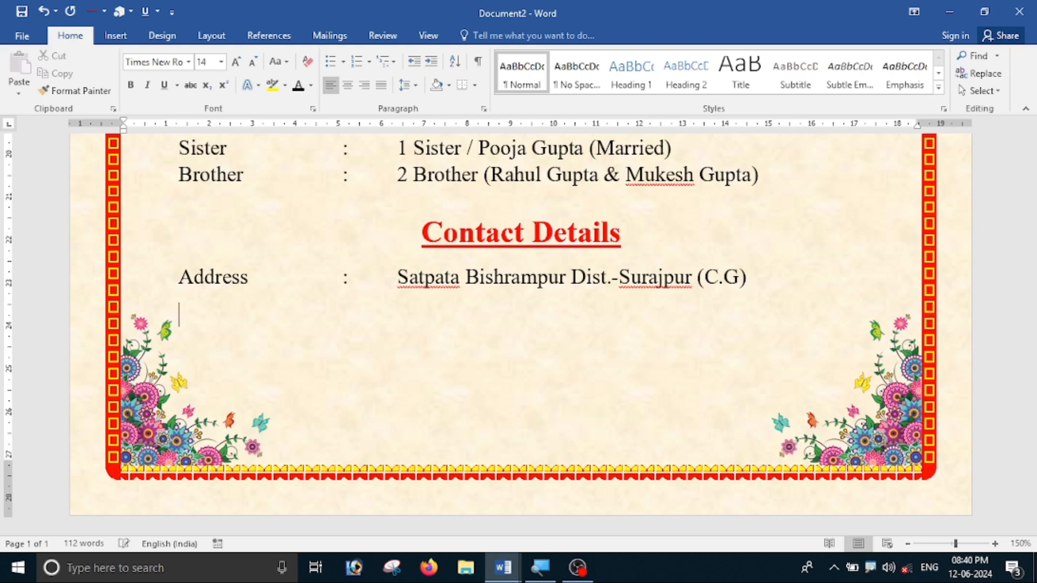
Add a 'Contact No.' row with a colon and two phone numbers.
{"action": "key", "text": "BackSpace"}
{"action": "type", "text": "Contact No."}
{"action": "key", "text": "Tab"}
{"action": "key", "text": "Tab"}
{"action": "type", "text": ":"}
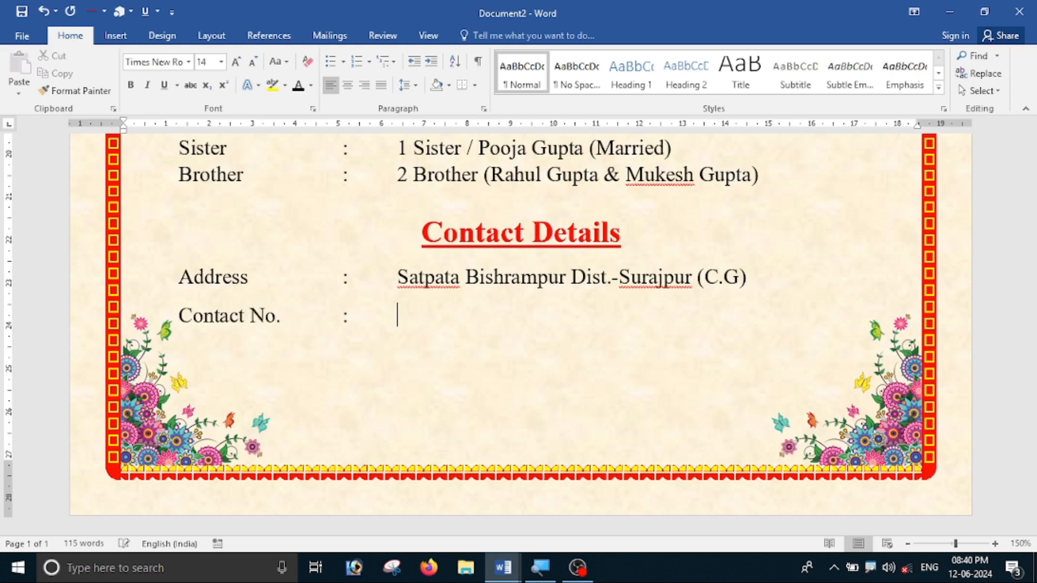
{"action": "key", "text": "Tab"}
{"action": "type", "text": "83XXXXXXXXXXXX"}
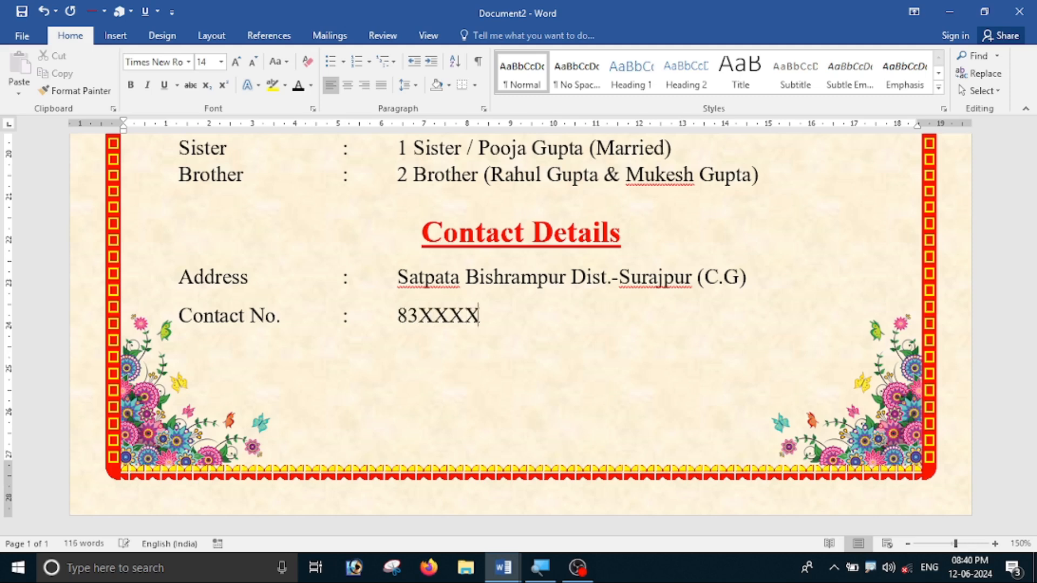
{"action": "key", "text": "BackSpace"}
{"action": "key", "text": "BackSpace"}
{"action": "key", "text": "BackSpace"}
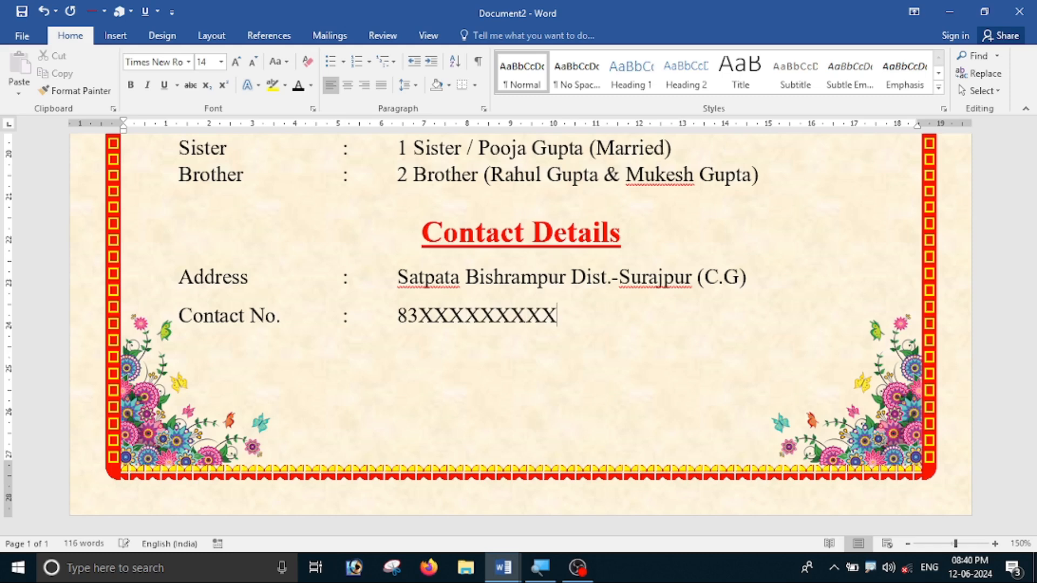
{"action": "type", "text": ", 96XXX"}
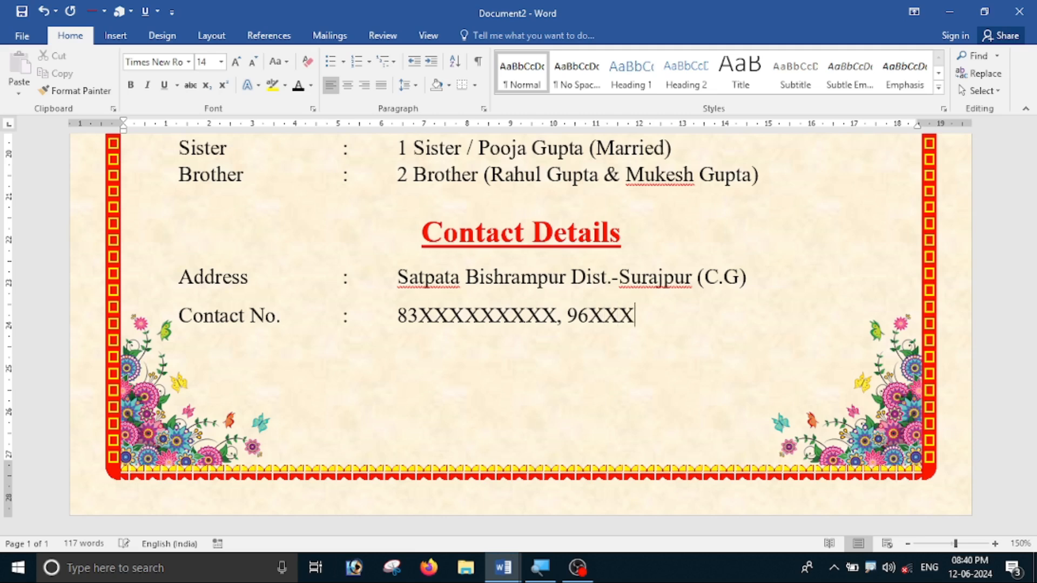
{"action": "type", "text": "XXXXXXX"}
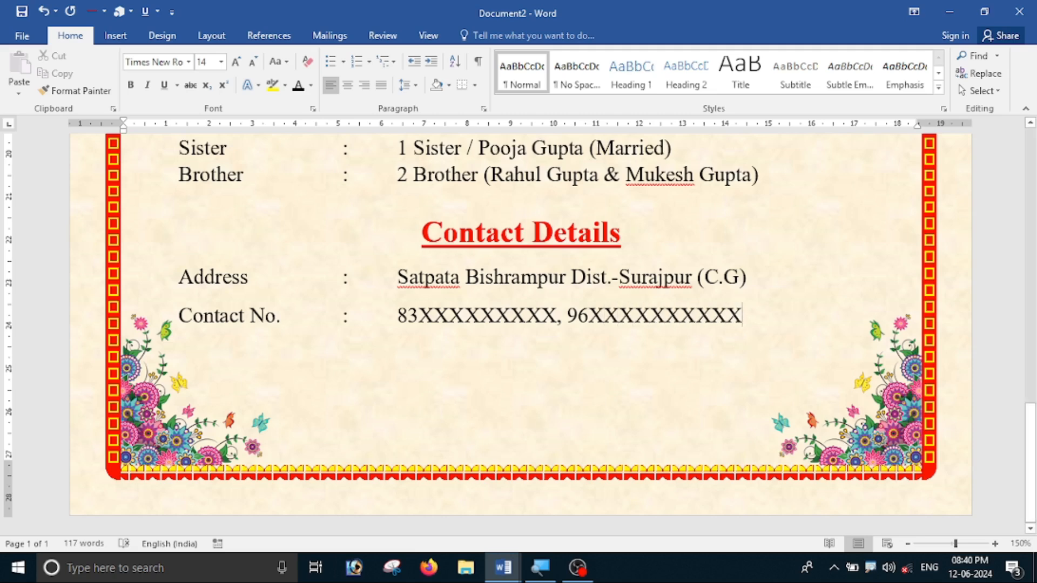
{"action": "scroll", "coordinate": [506, 389], "scroll_direction": "up", "scroll_amount": 15}
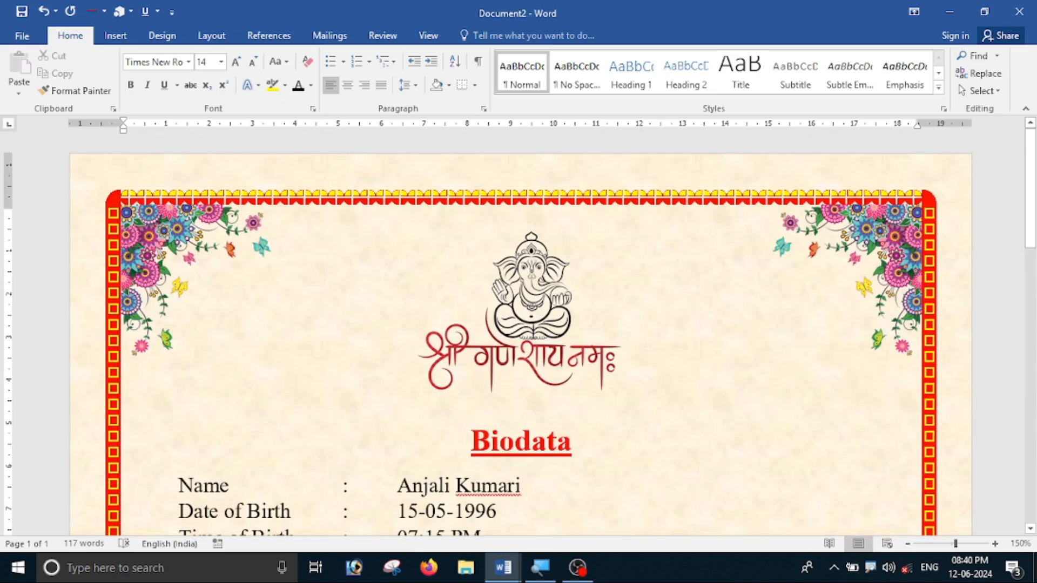
{"action": "scroll", "coordinate": [518, 324], "scroll_direction": "down", "scroll_amount": 5, "text": "ctrl"}
{"action": "scroll", "coordinate": [519, 324], "scroll_direction": "down", "scroll_amount": 10}
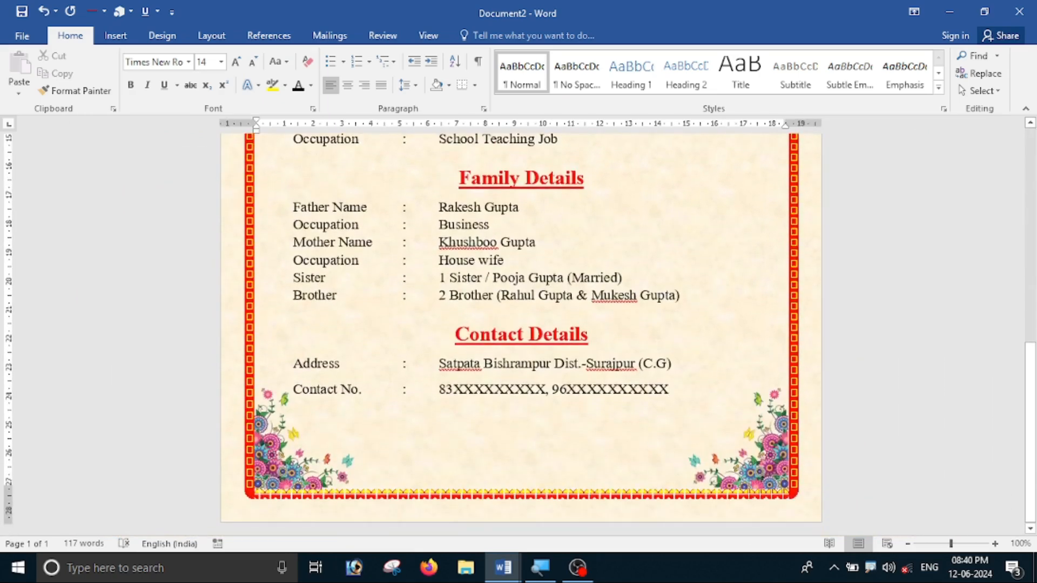
{"action": "scroll", "coordinate": [592, 355], "scroll_direction": "up", "scroll_amount": 4, "text": "ctrl"}
{"action": "scroll", "coordinate": [593, 355], "scroll_direction": "up", "scroll_amount": 15}
{"action": "scroll", "coordinate": [592, 355], "scroll_direction": "up", "scroll_amount": 2}
{"action": "scroll", "coordinate": [396, 438], "scroll_direction": "down", "scroll_amount": 4}
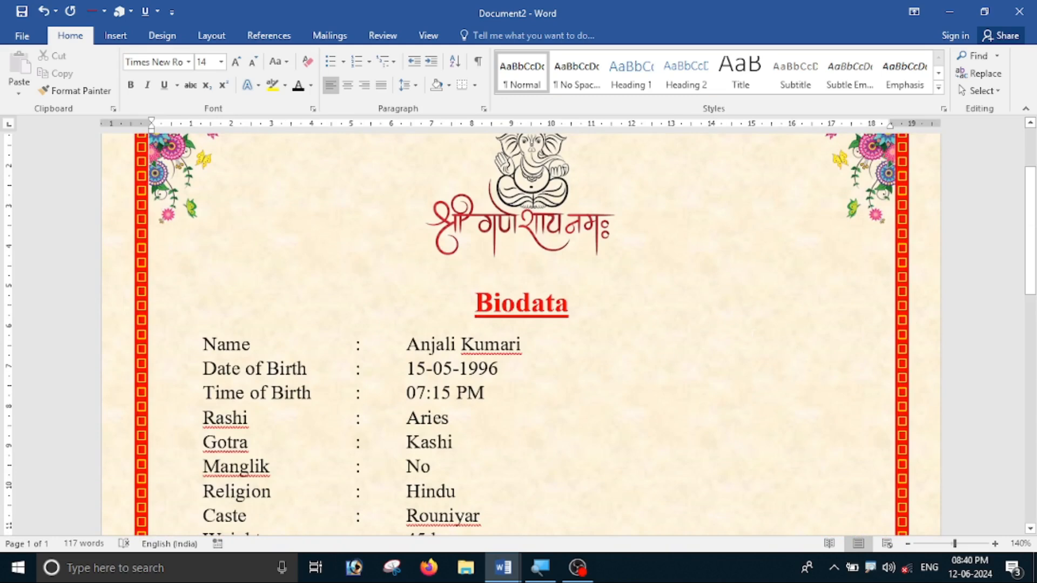
{"action": "scroll", "coordinate": [744, 336], "scroll_direction": "up", "scroll_amount": 3}
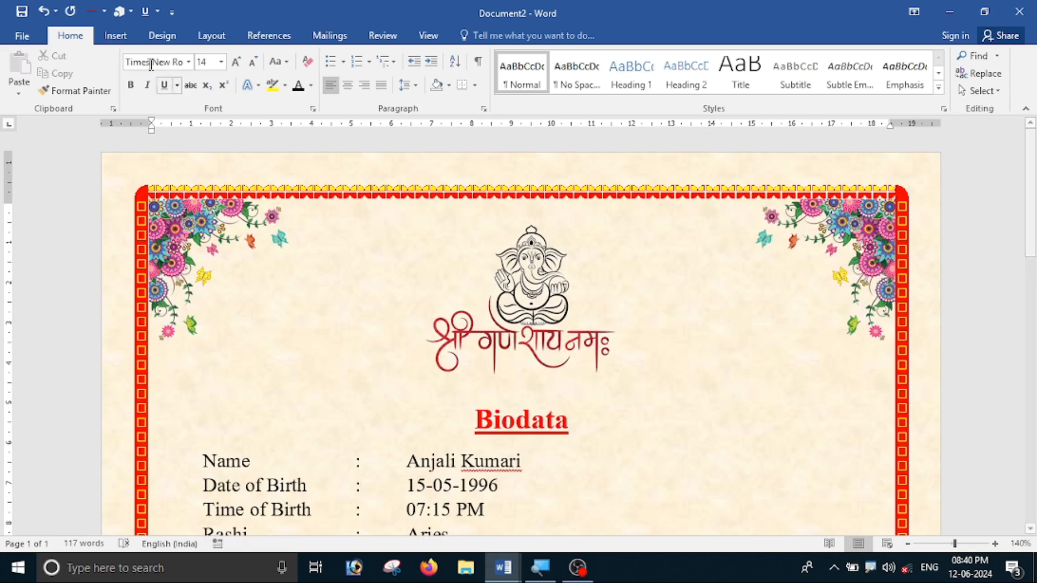
Insert the girl's portrait image from the bidodta work folder into the document.
{"action": "left_click", "coordinate": [120, 39]}
{"action": "left_click", "coordinate": [132, 76]}
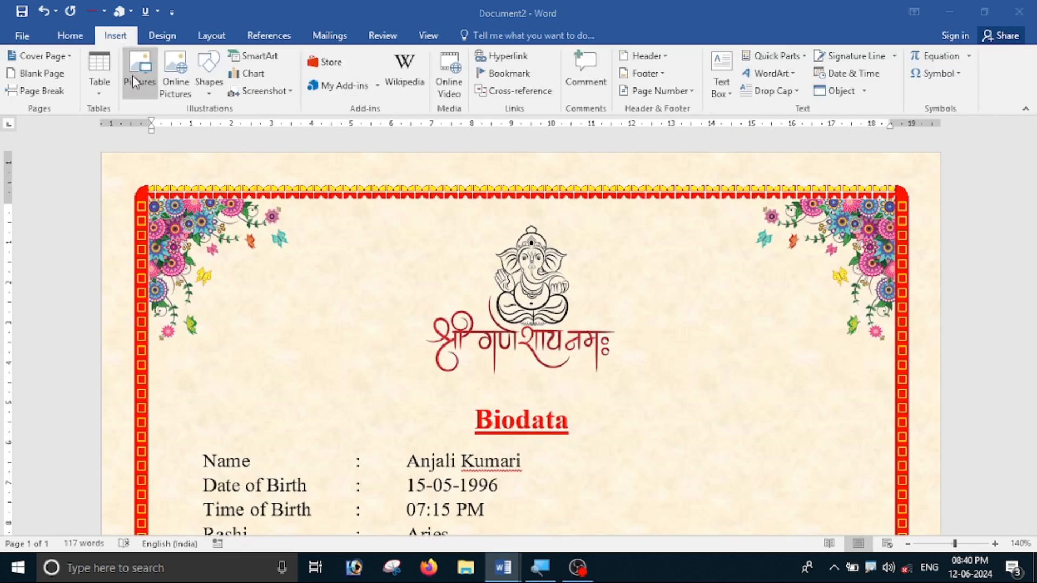
{"action": "left_click", "coordinate": [310, 120]}
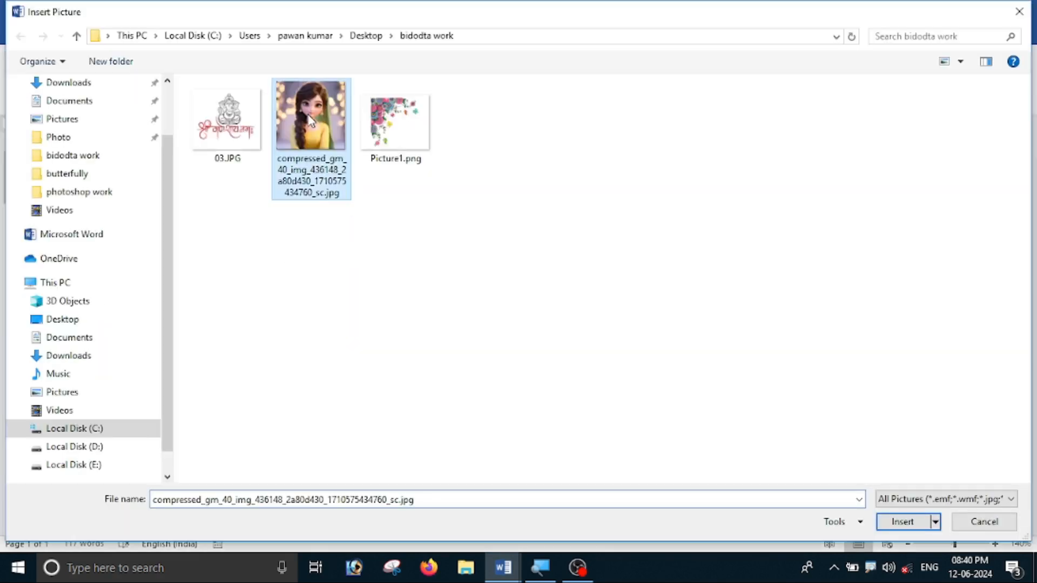
{"action": "left_click", "coordinate": [900, 523]}
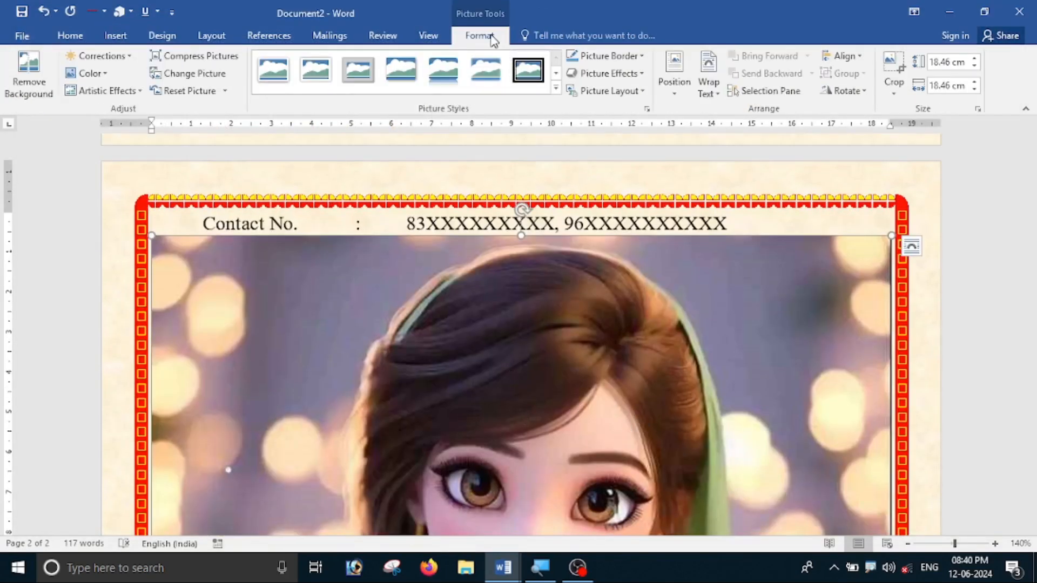
Set the photo to In Front of Text and shrink it to 7.96 × 7.96 cm.
{"action": "left_click", "coordinate": [707, 89]}
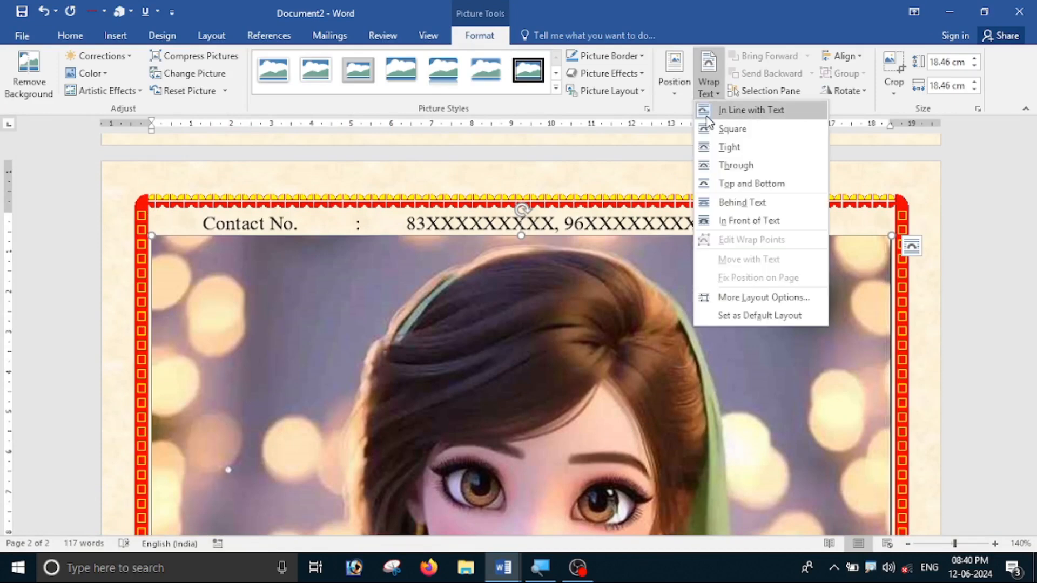
{"action": "left_click", "coordinate": [733, 228]}
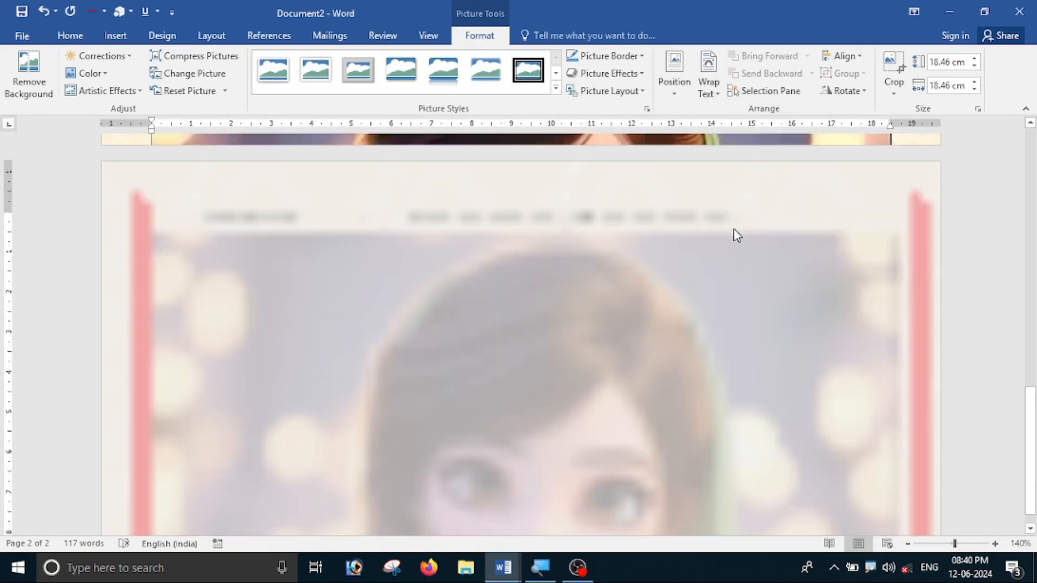
{"action": "left_click_drag", "start_coordinate": [331, 401], "coordinate": [391, 167]}
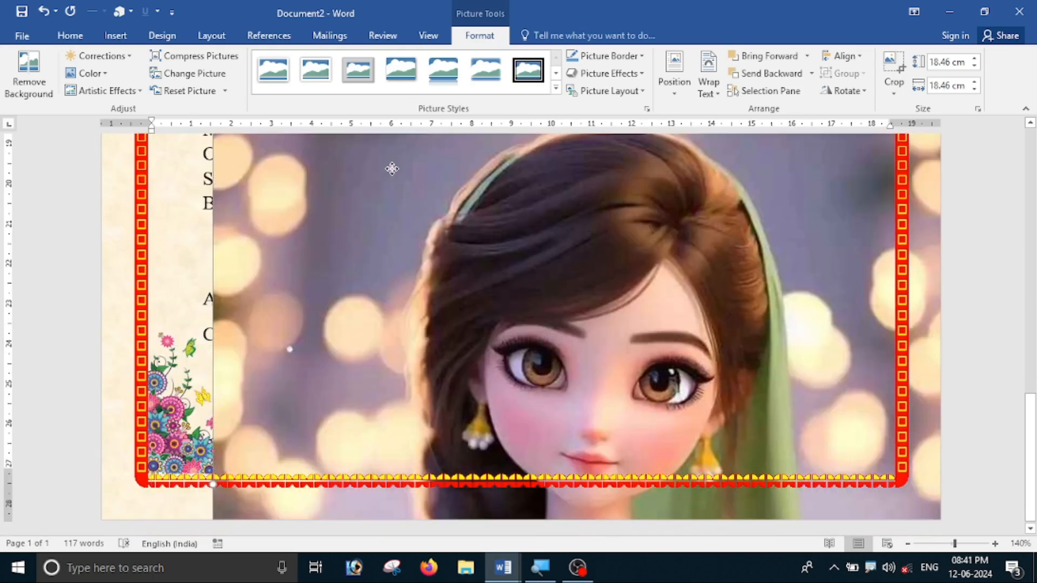
{"action": "scroll", "coordinate": [326, 268], "scroll_direction": "up", "scroll_amount": 8}
{"action": "scroll", "coordinate": [326, 268], "scroll_direction": "down", "scroll_amount": 5}
{"action": "scroll", "coordinate": [452, 415], "scroll_direction": "down", "scroll_amount": 5}
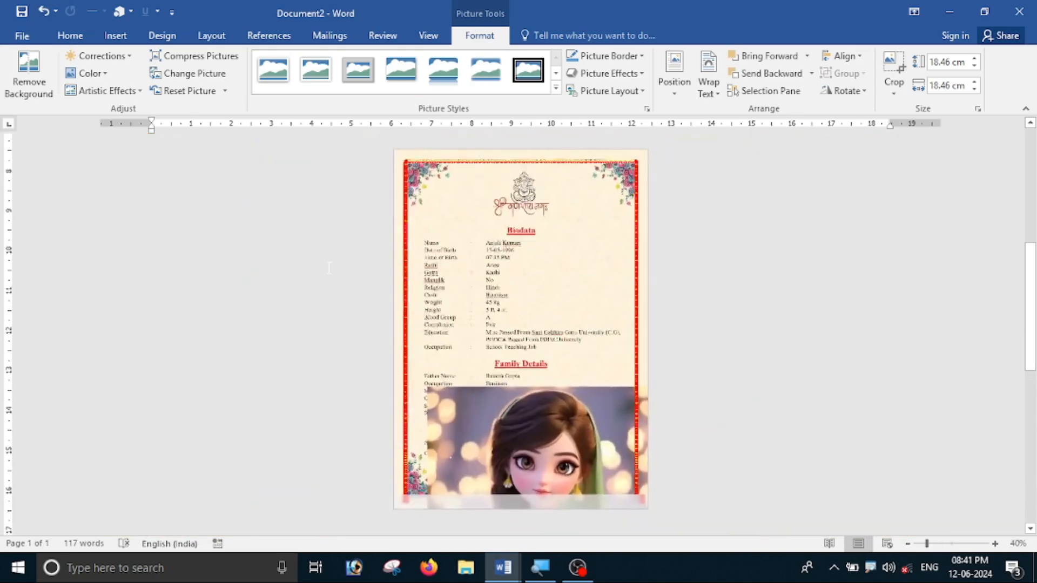
{"action": "left_click_drag", "start_coordinate": [432, 384], "coordinate": [475, 430]}
Place the photo beside the Name through Education lines and begin cropping it.
{"action": "left_click_drag", "start_coordinate": [523, 308], "coordinate": [502, 282]}
{"action": "scroll", "coordinate": [537, 300], "scroll_direction": "up", "scroll_amount": 6}
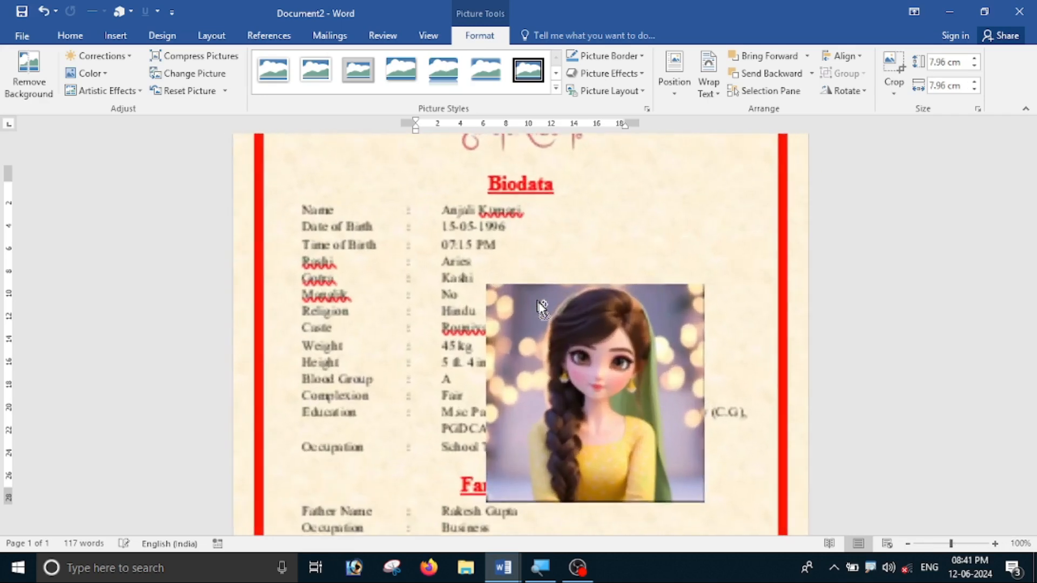
{"action": "left_click_drag", "start_coordinate": [598, 398], "coordinate": [612, 324]}
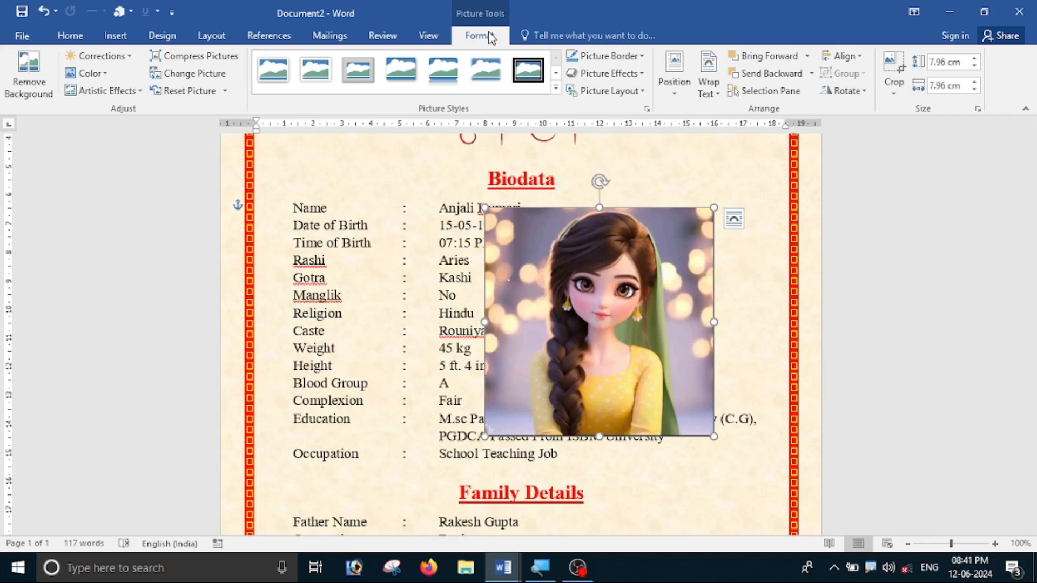
{"action": "left_click", "coordinate": [894, 93]}
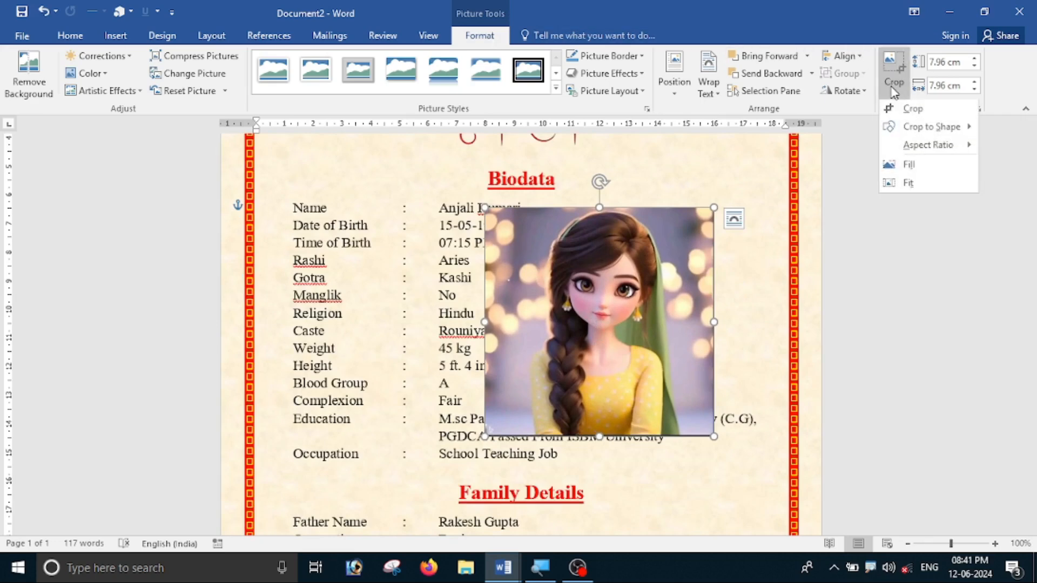
{"action": "left_click", "coordinate": [912, 108]}
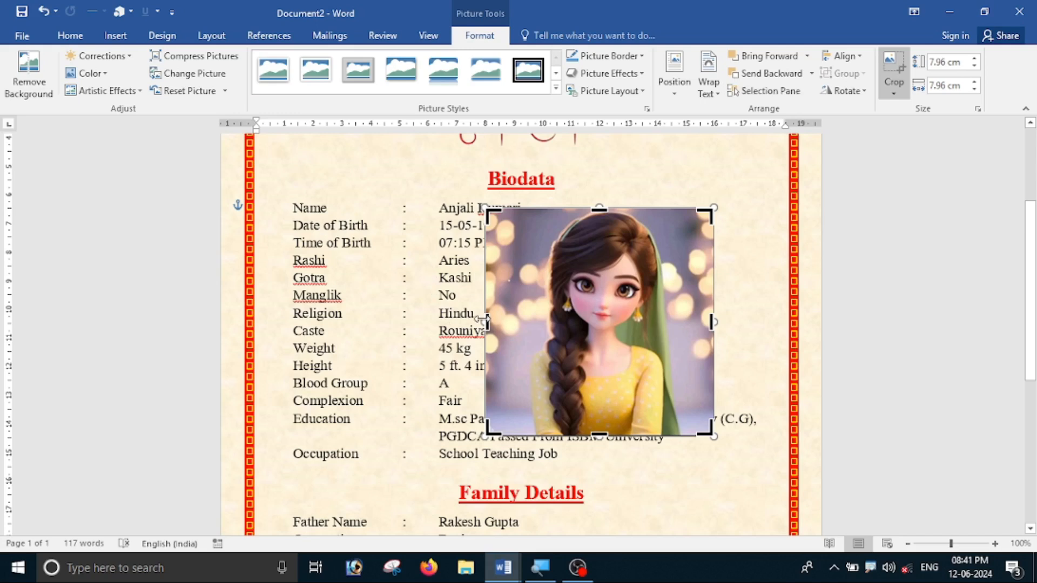